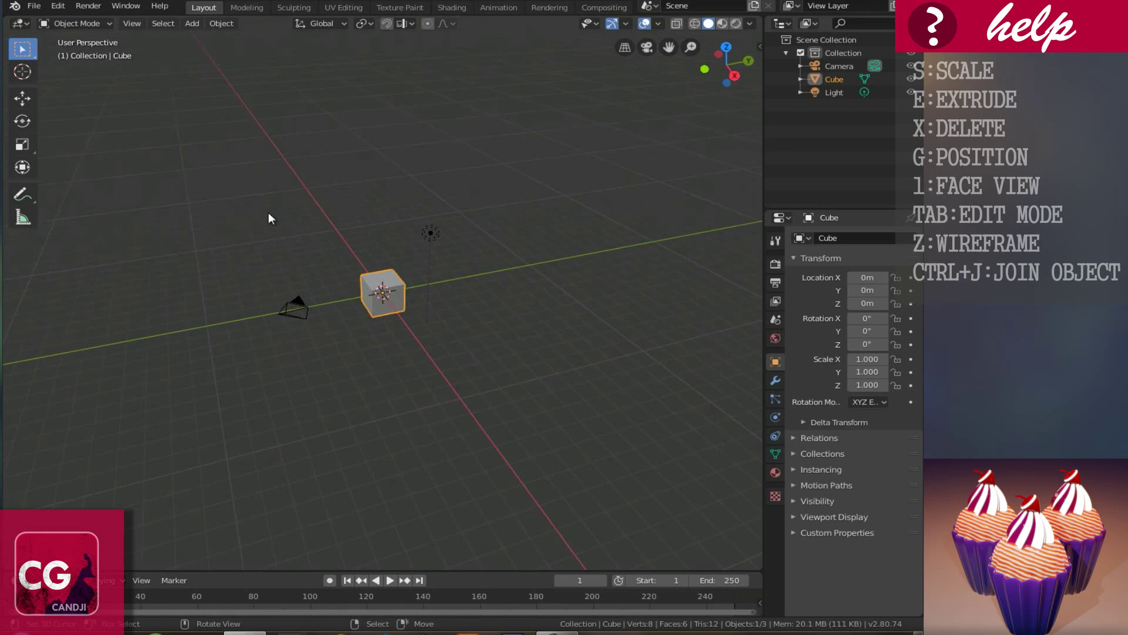
Delete the default cube, camera and light from the scene
left_click_drag(189, 162, 536, 415)
key("x")
left_click(375, 334)
Add a mesh circle with 32 vertices and a 1 m radius at the origin, and show its creation settings
middle_click_drag(540, 347, 389, 298)
key("shift+a")
mouse_move(389, 299)
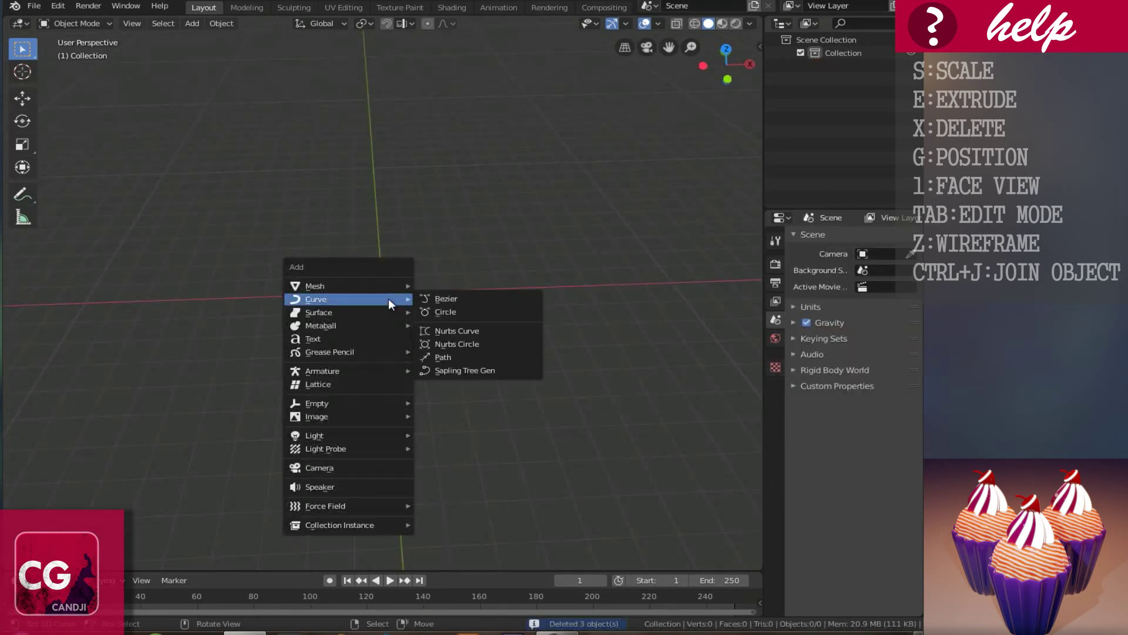
mouse_move(312, 283)
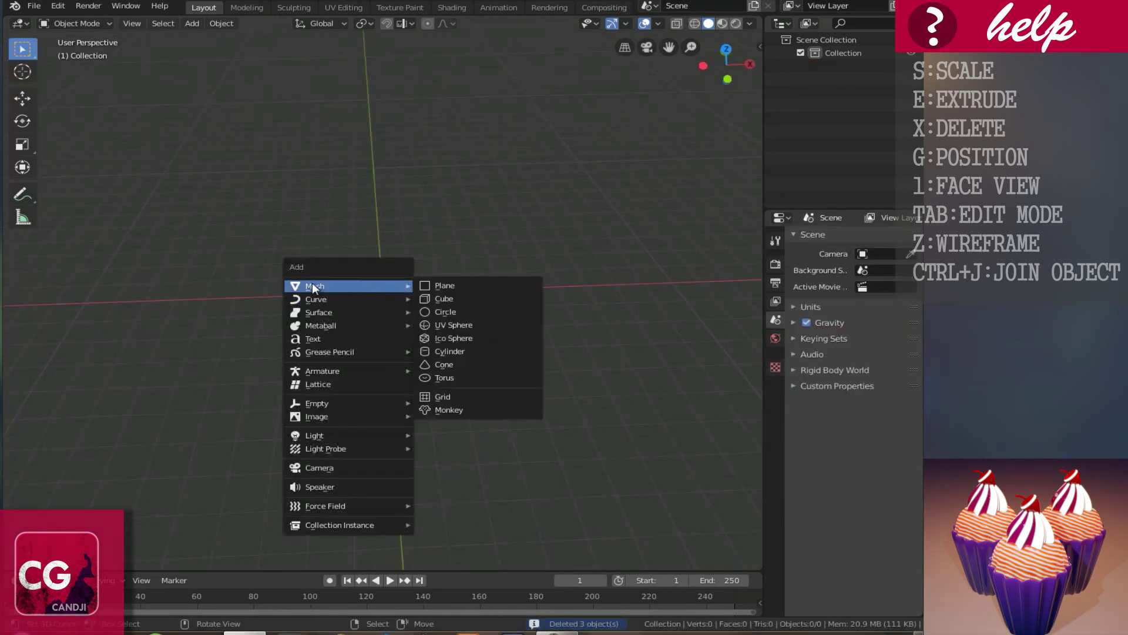
left_click(461, 312)
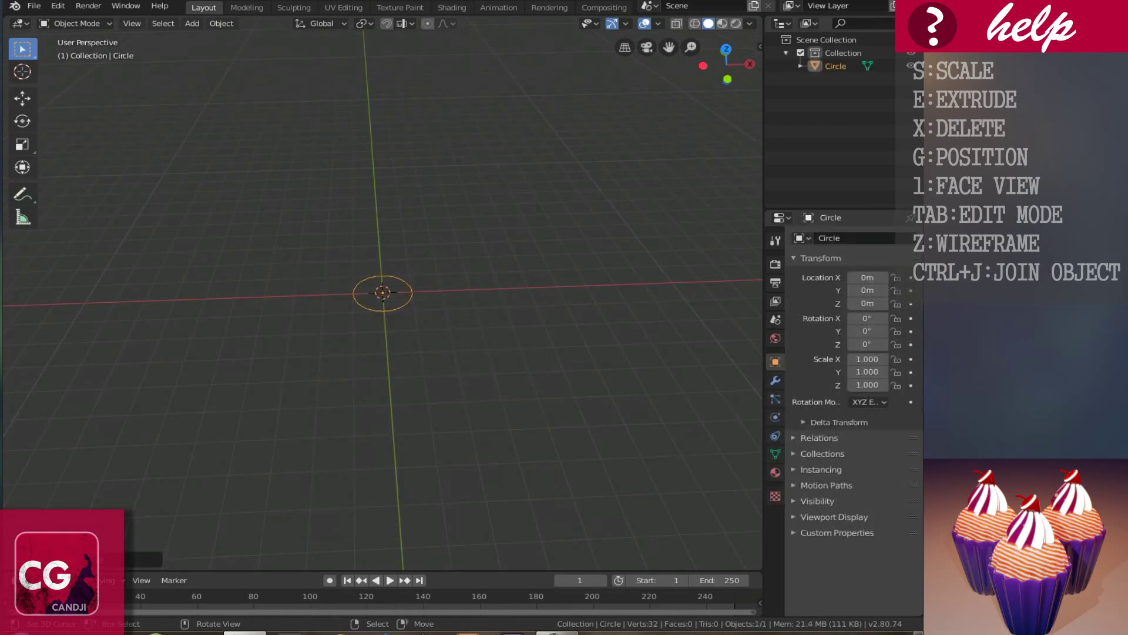
left_click(82, 559)
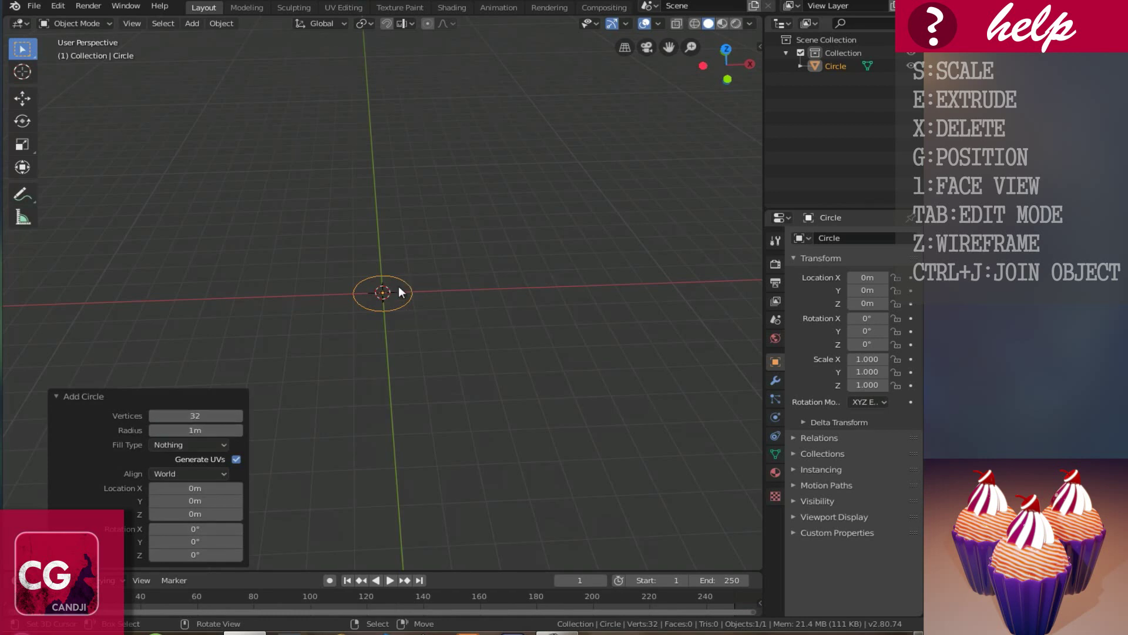
In edit mode, select every other vertex of the circle and scale them inward to about 0.75 to form a zigzag outline
key("Tab")
middle_click_drag(412, 313, 403, 352)
scroll(403, 352, "up", 5)
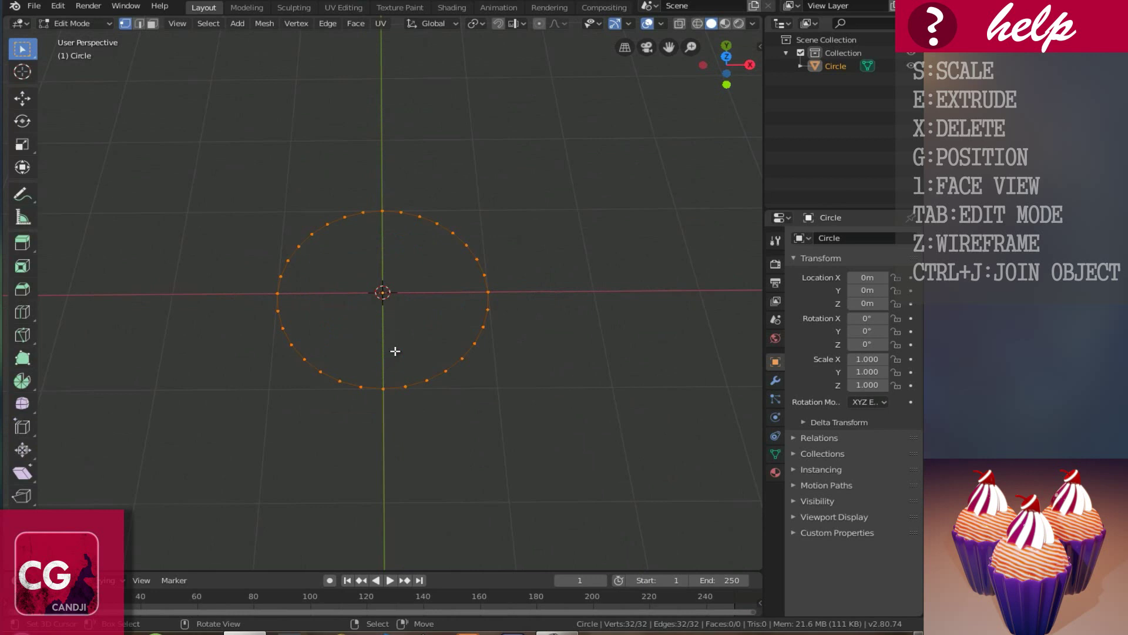
left_click(388, 412)
scroll(428, 416, "up", 2)
mouse_move(426, 395)
middle_mouse_down()
mouse_move(413, 400)
mouse_move(433, 405)
middle_mouse_up()
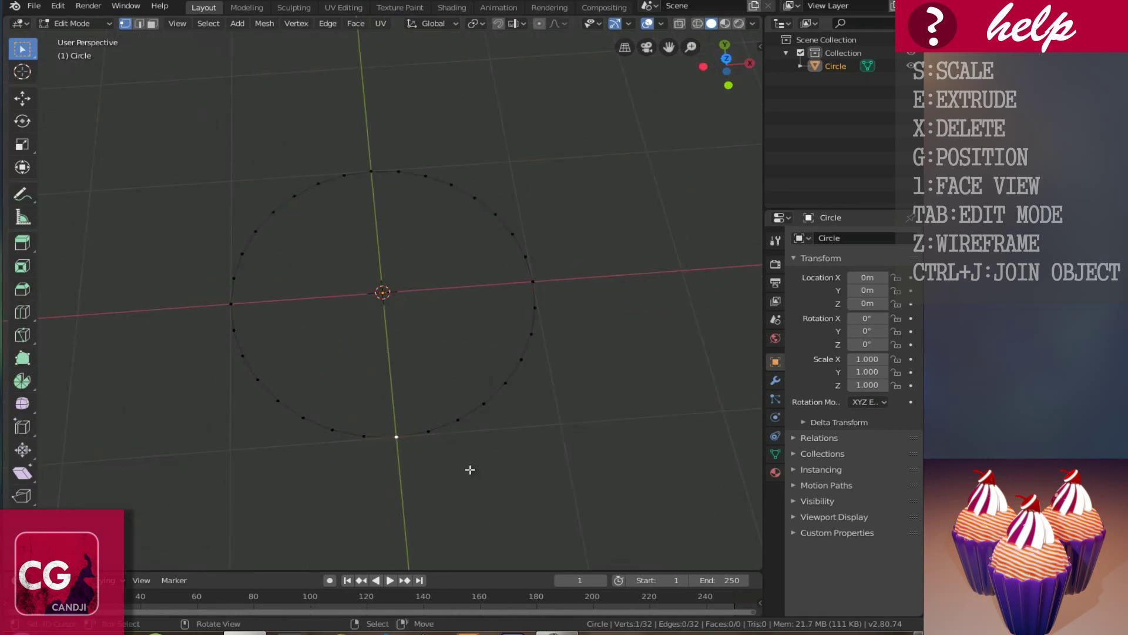
left_click(455, 421, "shift")
left_click(313, 185, "shift")
key("s")
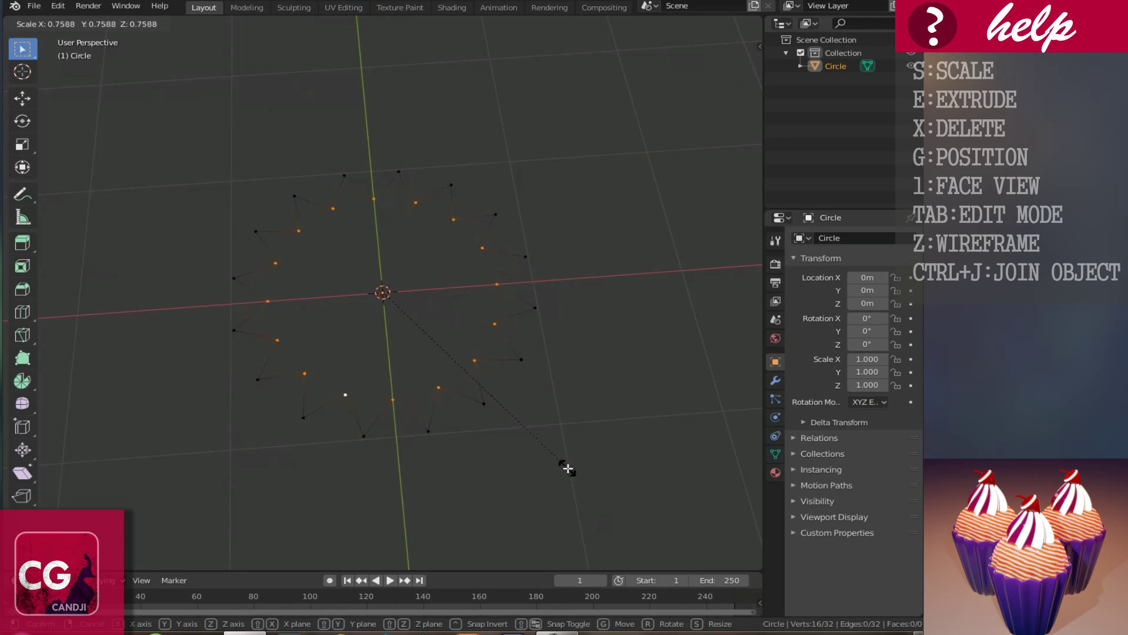
left_click(554, 461)
Select the whole zigzag outline and, in front view, extrude it about 2.47 m upward along Z
middle_click_drag(554, 461, 402, 389)
key("alt+a")
key("a")
key("1")
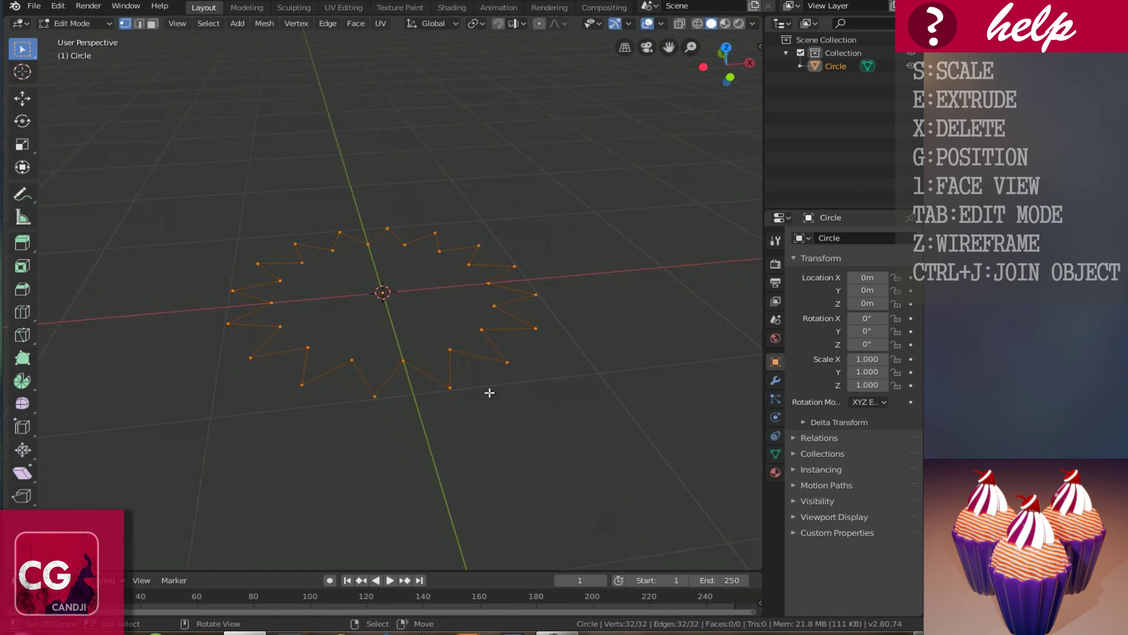
scroll(484, 391, "down", 1)
scroll(483, 390, "up", 8, "shift")
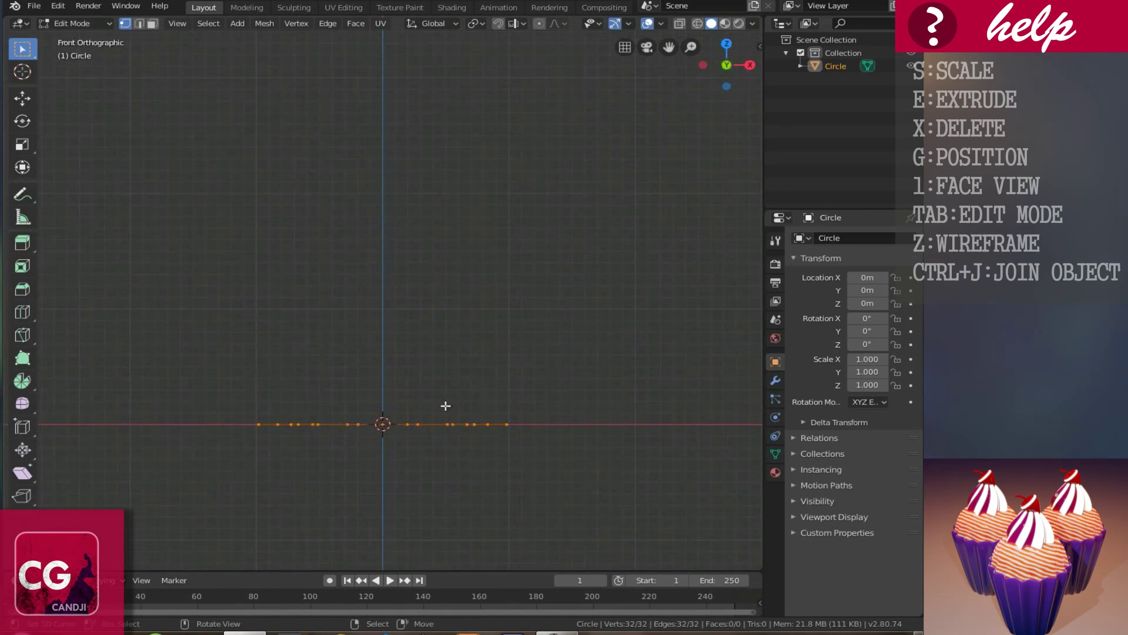
key("e")
key("z")
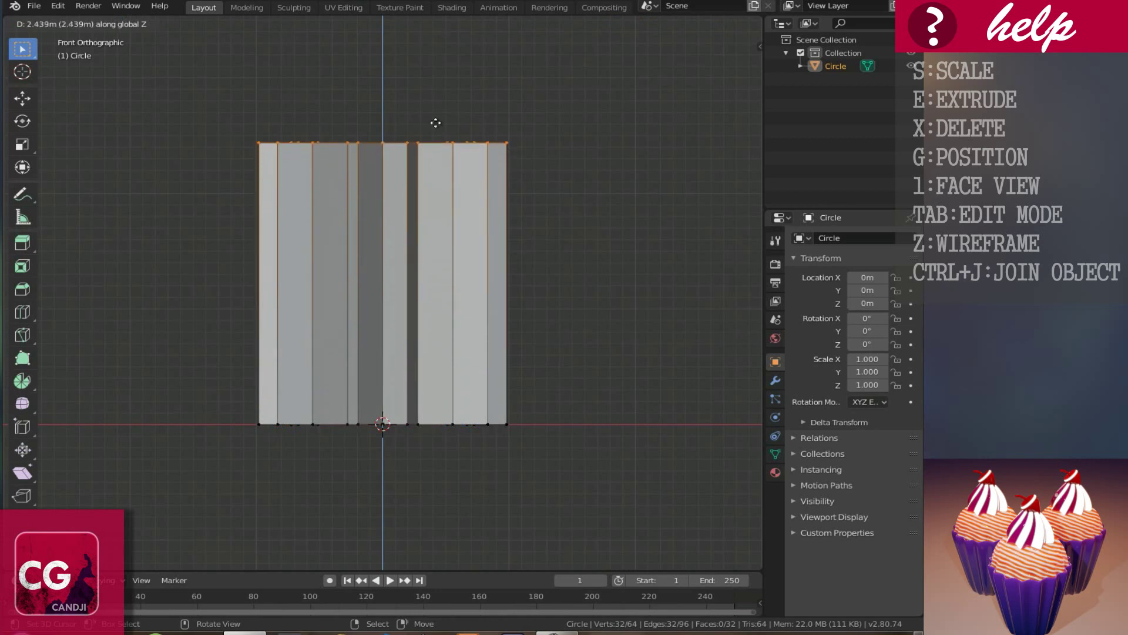
left_click(433, 118)
Scale the top ring of the extrusion outward to about 1.767 and move it up about 0.458 m along Z
key("s")
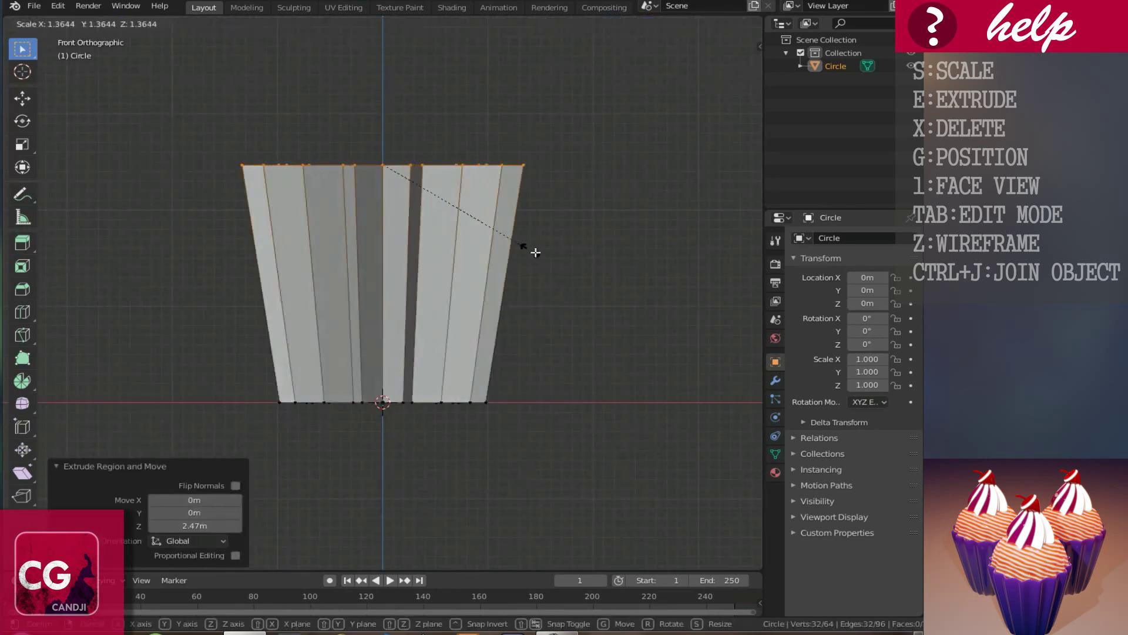
left_click(503, 253)
scroll(501, 254, "up", 2, "shift")
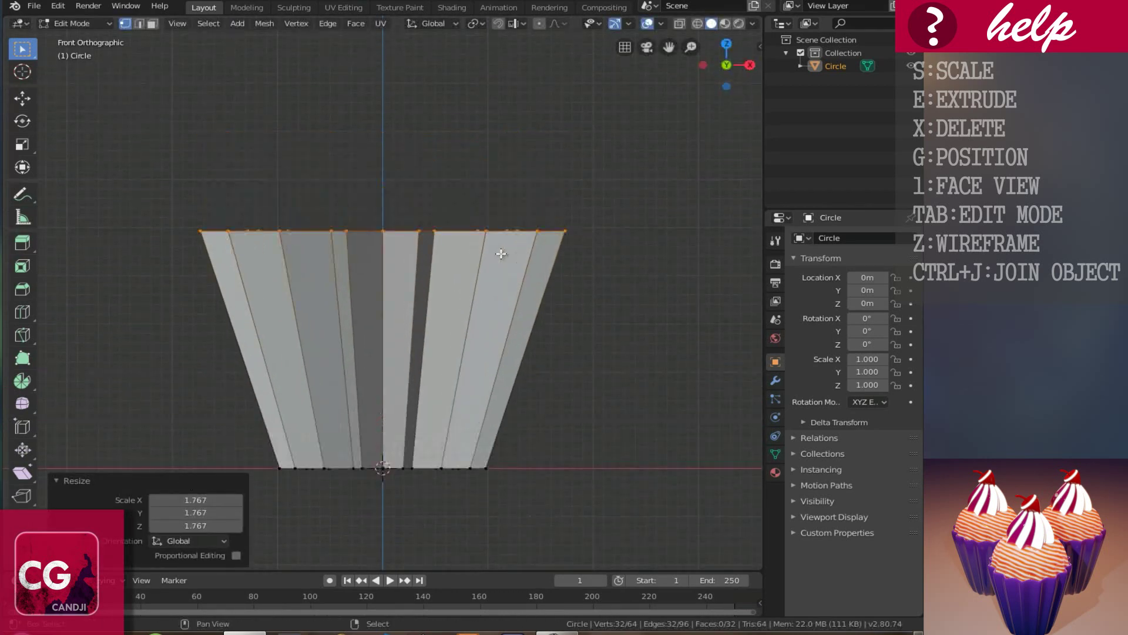
left_click(22, 99)
left_click_drag(383, 182, 374, 134)
scroll(395, 252, "down", 3)
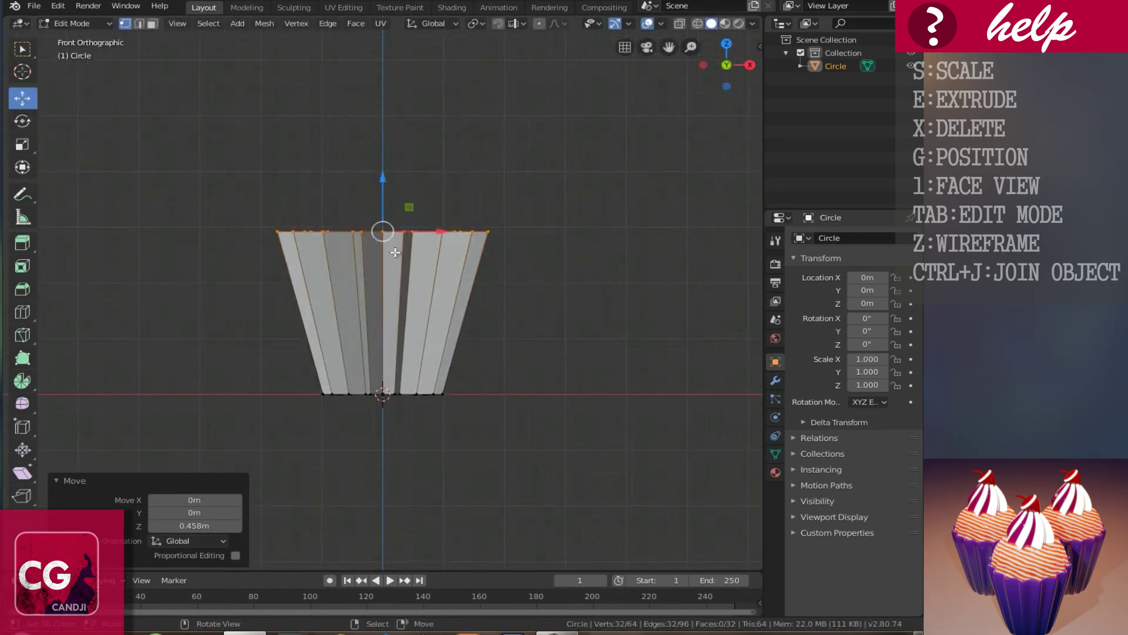
Add two evenly spaced horizontal loop cuts around the pleated wall
scroll(395, 252, "up", 1)
key("ctrl+r")
scroll(412, 393, "up", 1)
left_click(411, 393)
right_click(412, 393)
Select the bottom edge loop, extrude it in place and scale the new ring inward to about 0.699
middle_click_drag(421, 420, 458, 410)
left_click(442, 460, "alt")
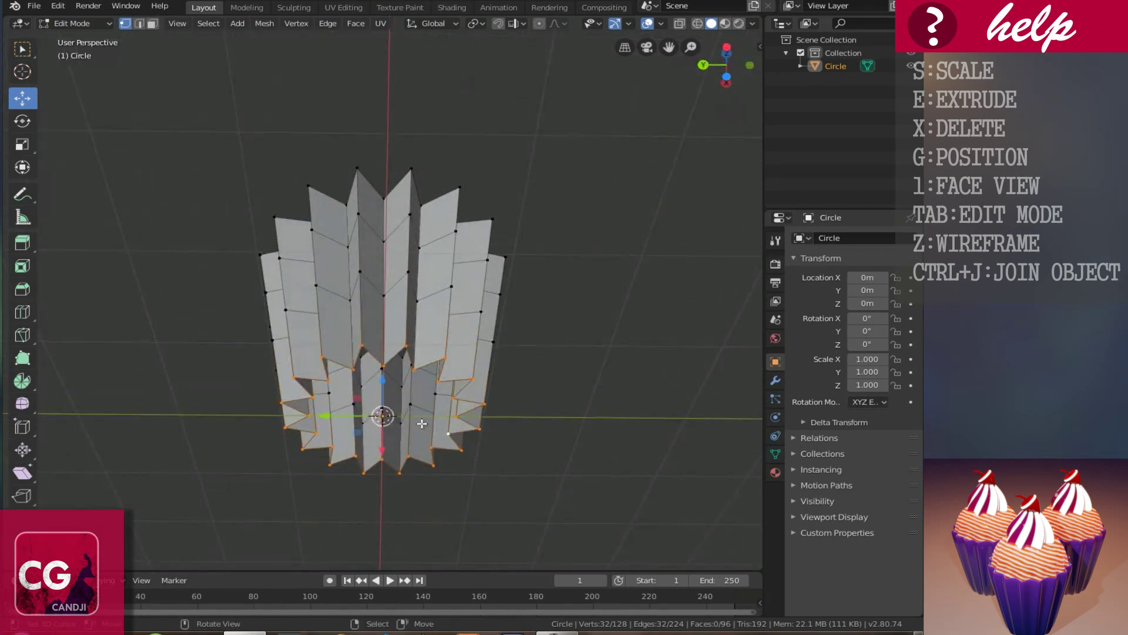
middle_click_drag(481, 457, 453, 456)
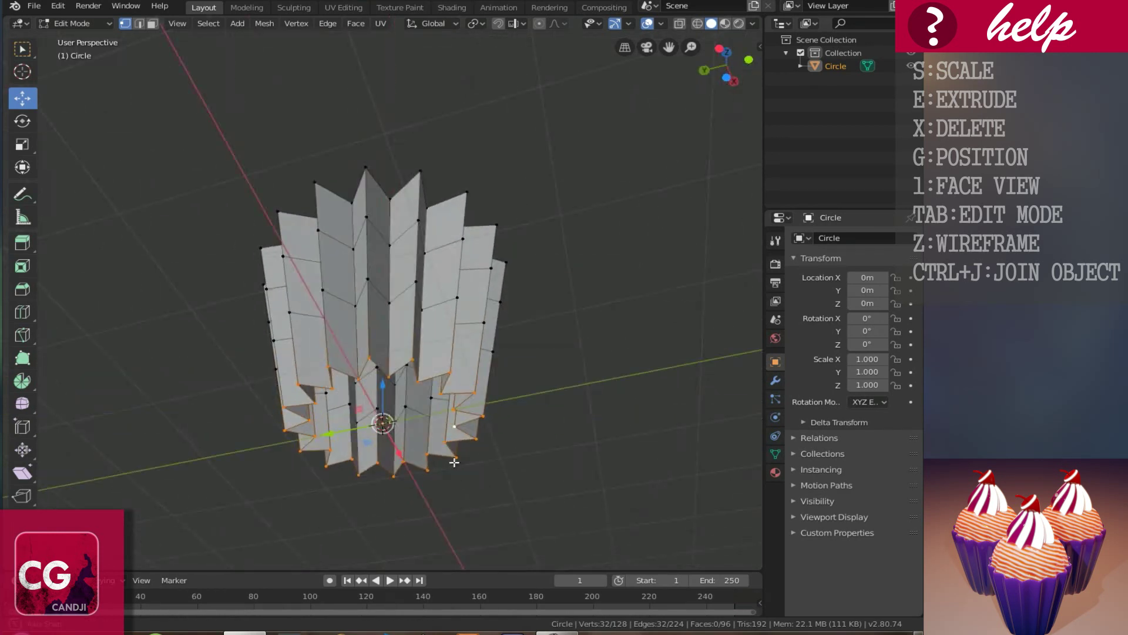
key("e")
right_click(480, 523)
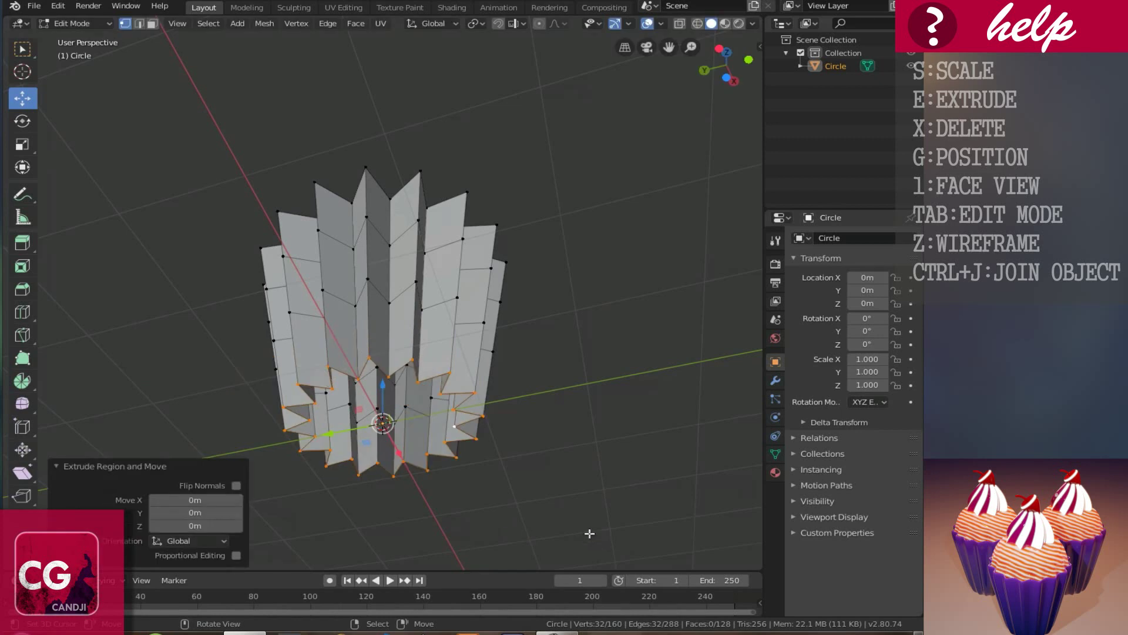
key("s")
left_click(501, 492)
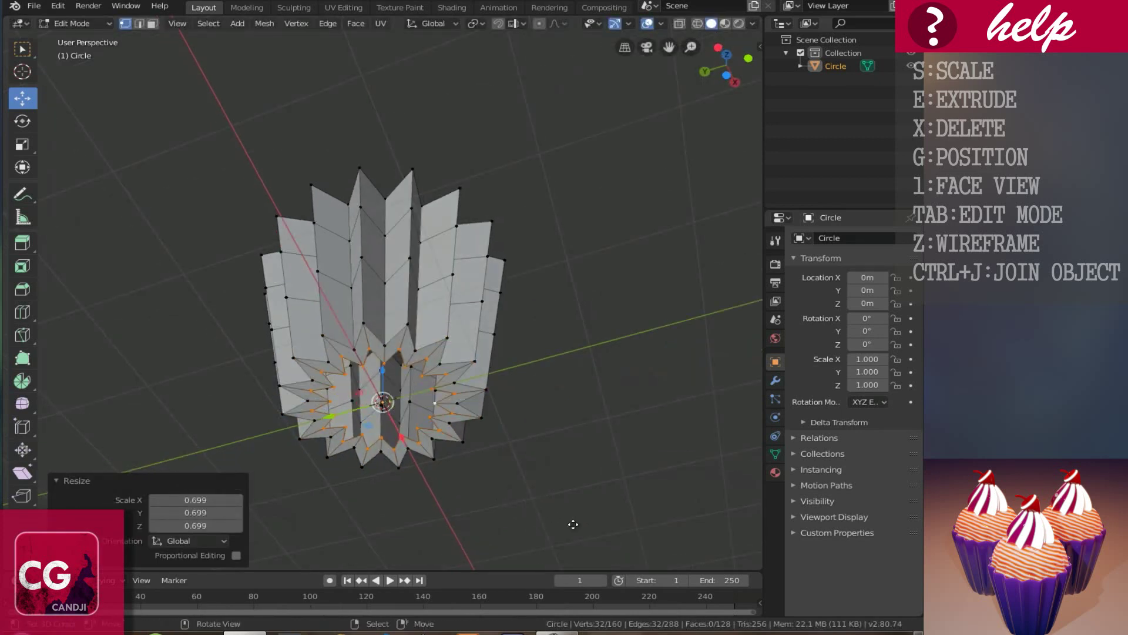
Extrude the inner bottom ring in place again and scale it inward to about 0.58
key("e")
right_click(461, 453)
key("s")
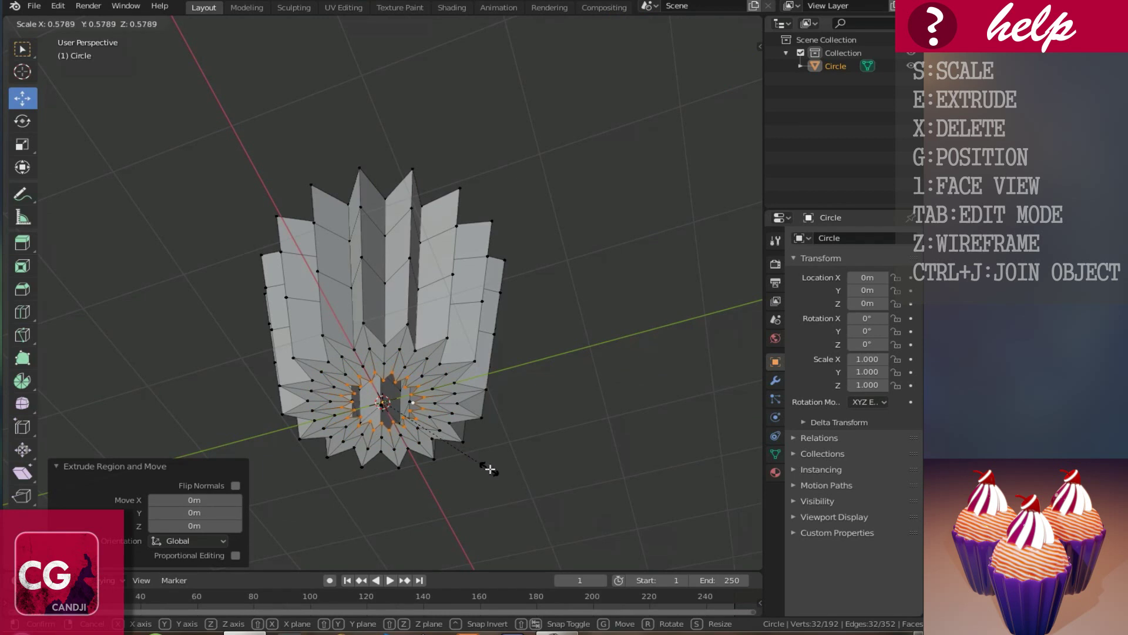
left_click(494, 469)
Extrude the bottom ring once more, scale it to about 0.516 and merge its vertices at the center to close the base
key("e")
right_click(473, 443)
key("s")
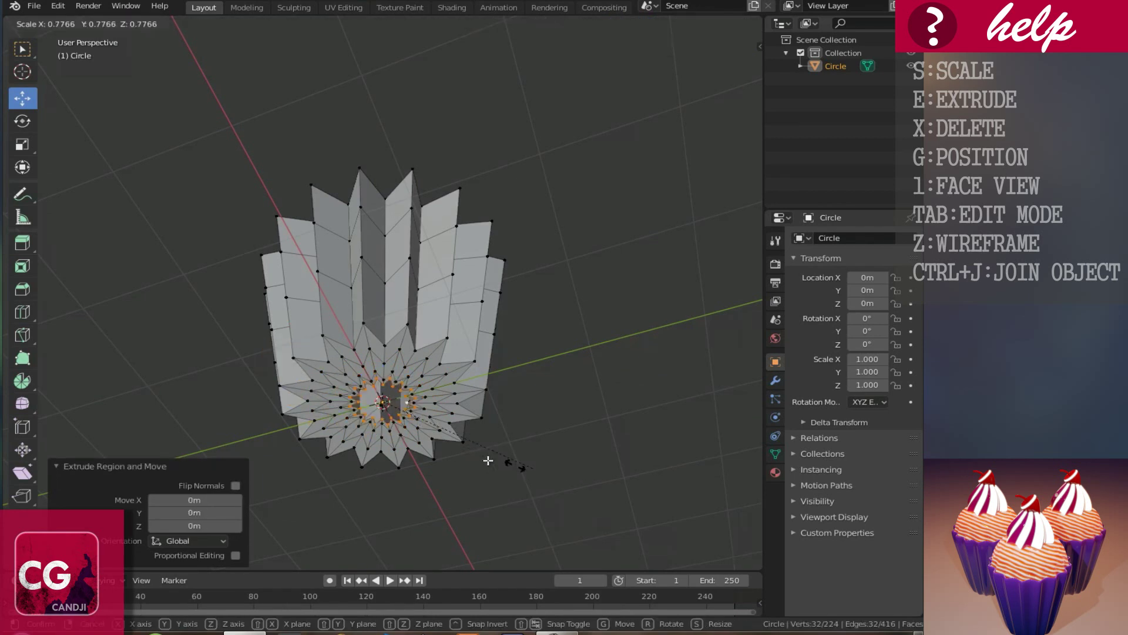
left_click(480, 456)
key("m")
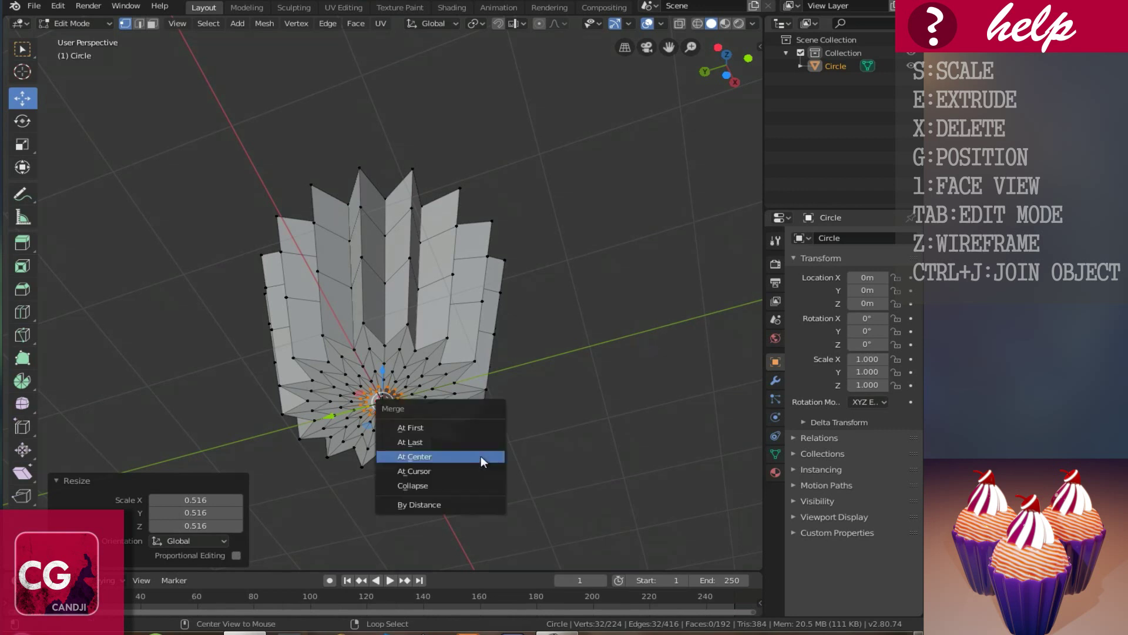
left_click(481, 456)
Select the top rim edge loop, duplicate it in place and raise the copy about 0.248 m along Z
middle_click_drag(422, 332, 436, 403)
middle_click_drag(439, 365, 452, 345)
left_click(477, 348, "alt")
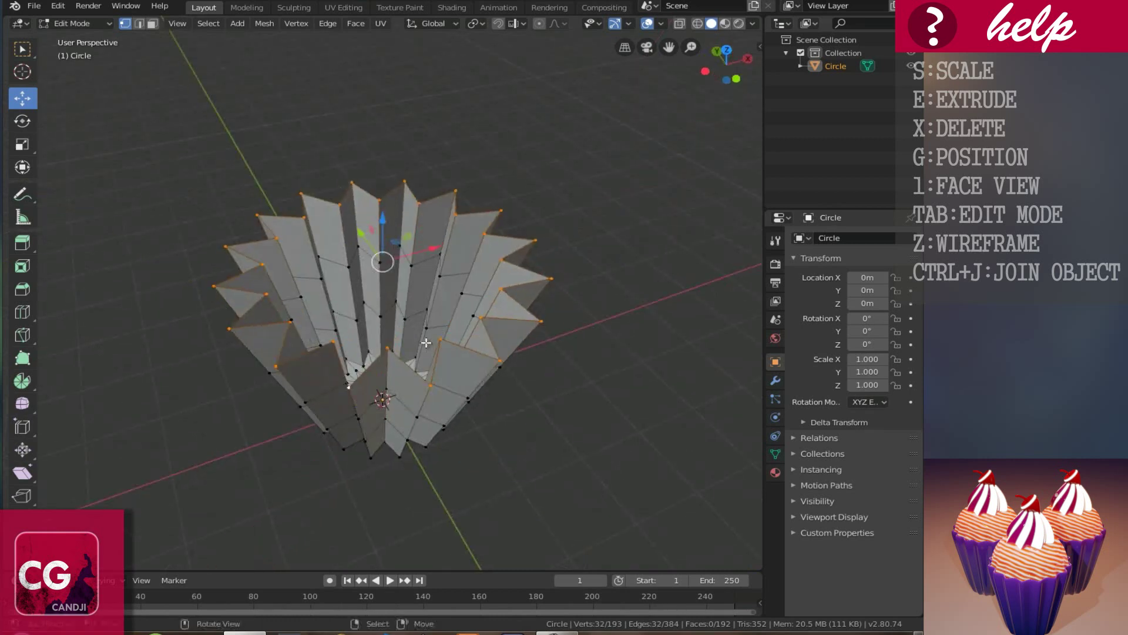
key("shift+d")
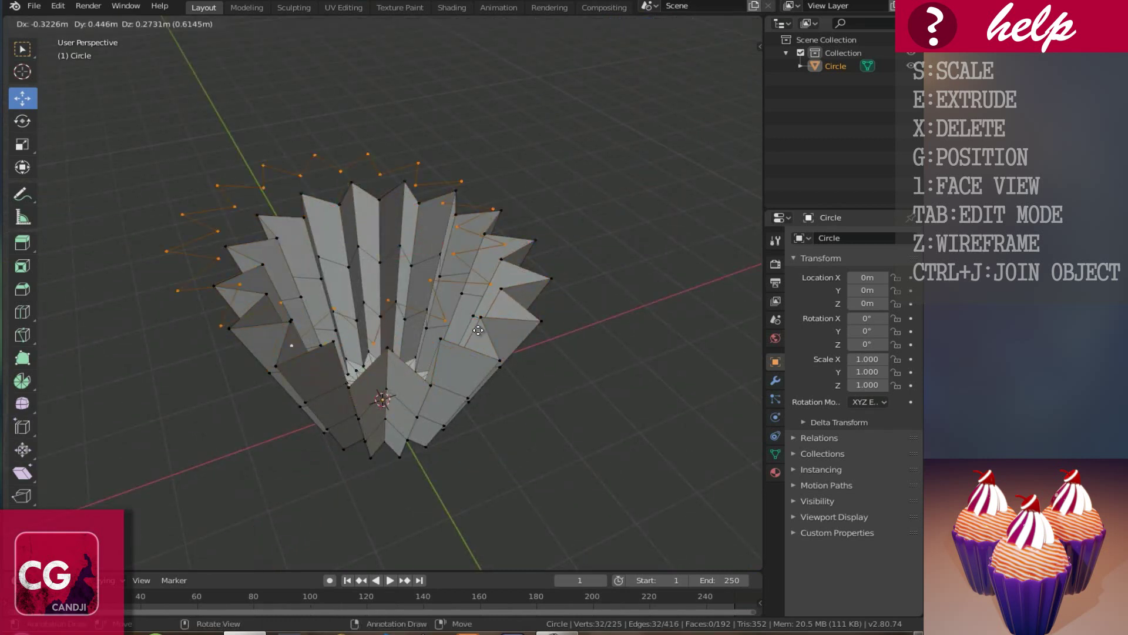
right_click(497, 305)
left_click_drag(381, 220, 388, 203)
middle_click_drag(444, 294, 424, 272)
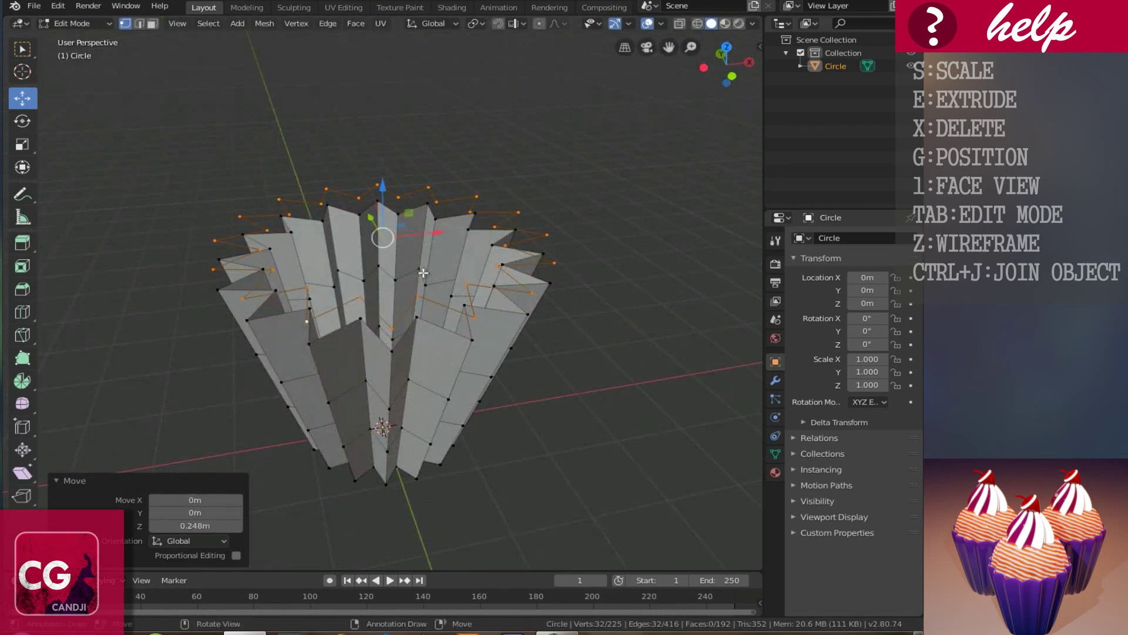
Separate the duplicated rim loop from the cup as its own object and return to object mode
key("p")
left_click(423, 271)
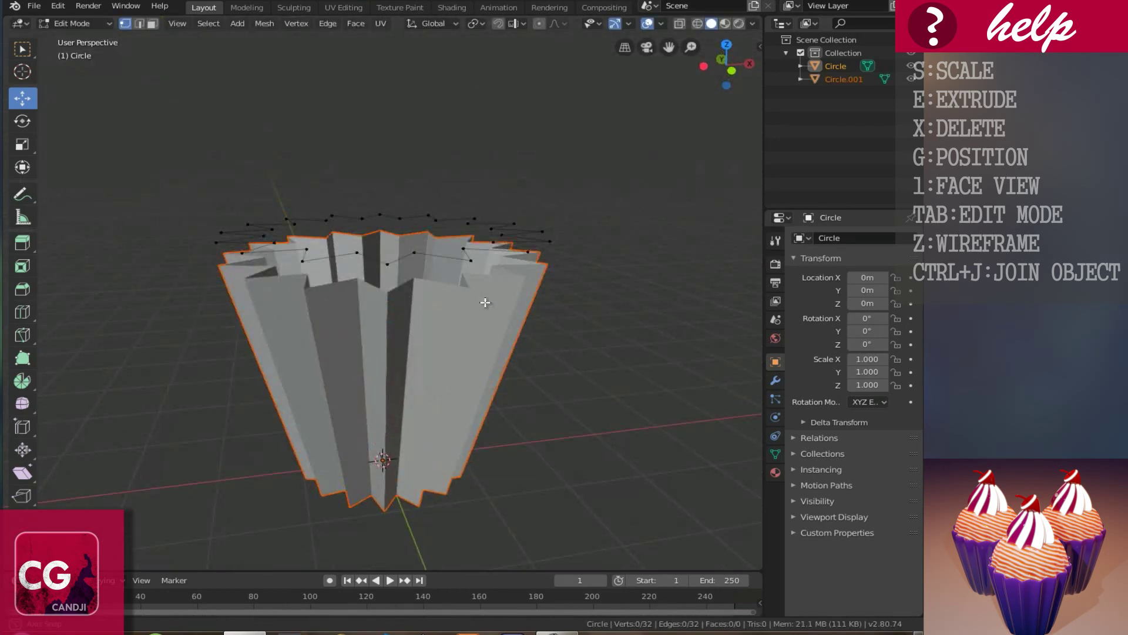
middle_click_drag(439, 347, 411, 349)
key("Tab")
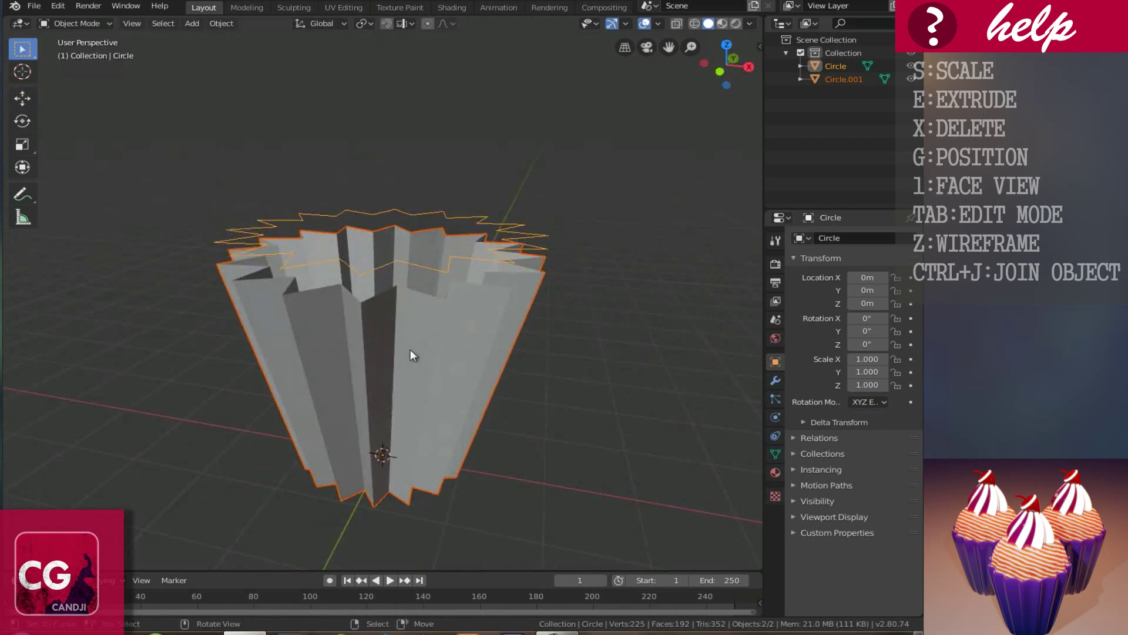
Select only the pleated cup and add a Subdivision Surface modifier with the viewport level set to 2
left_click(422, 258)
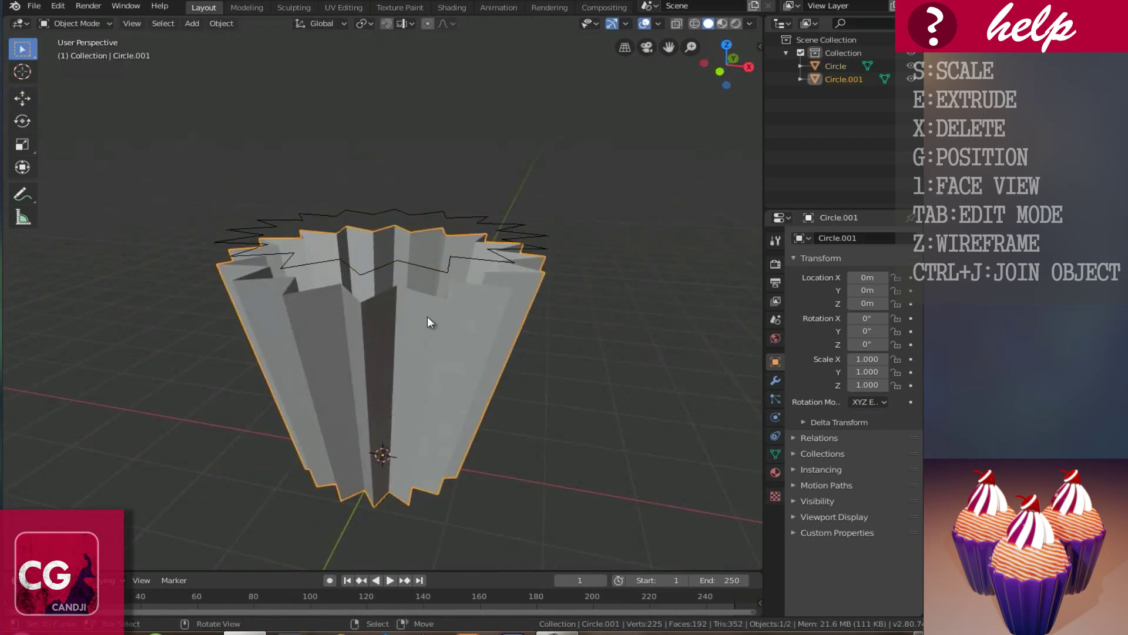
middle_click_drag(433, 266, 415, 340)
left_click(477, 275)
left_click(460, 375)
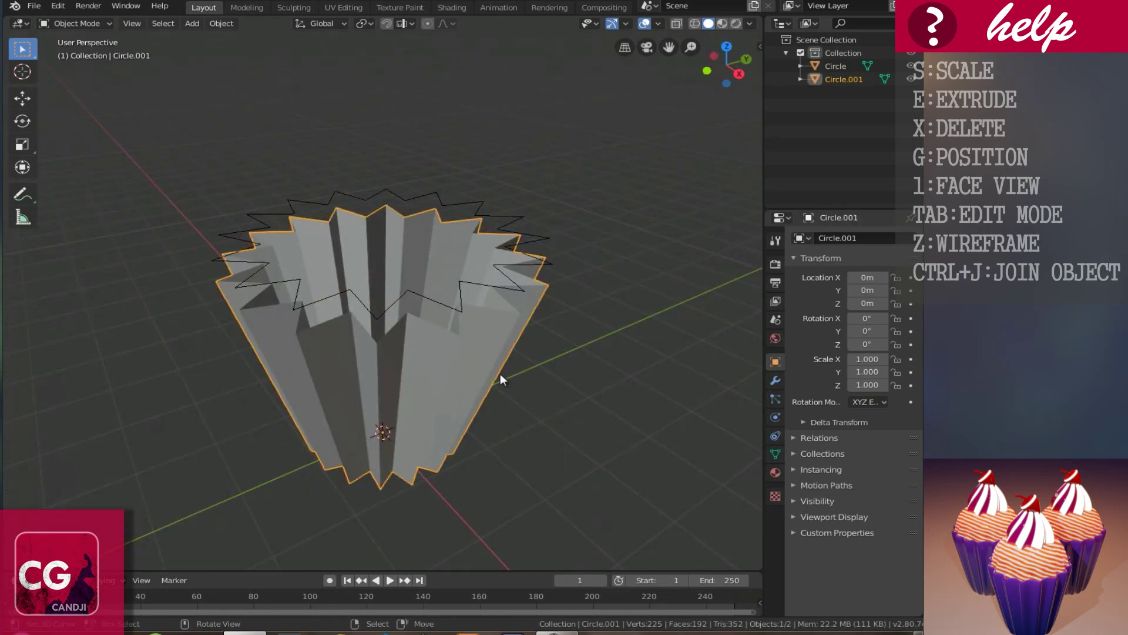
middle_click_drag(459, 375, 465, 352)
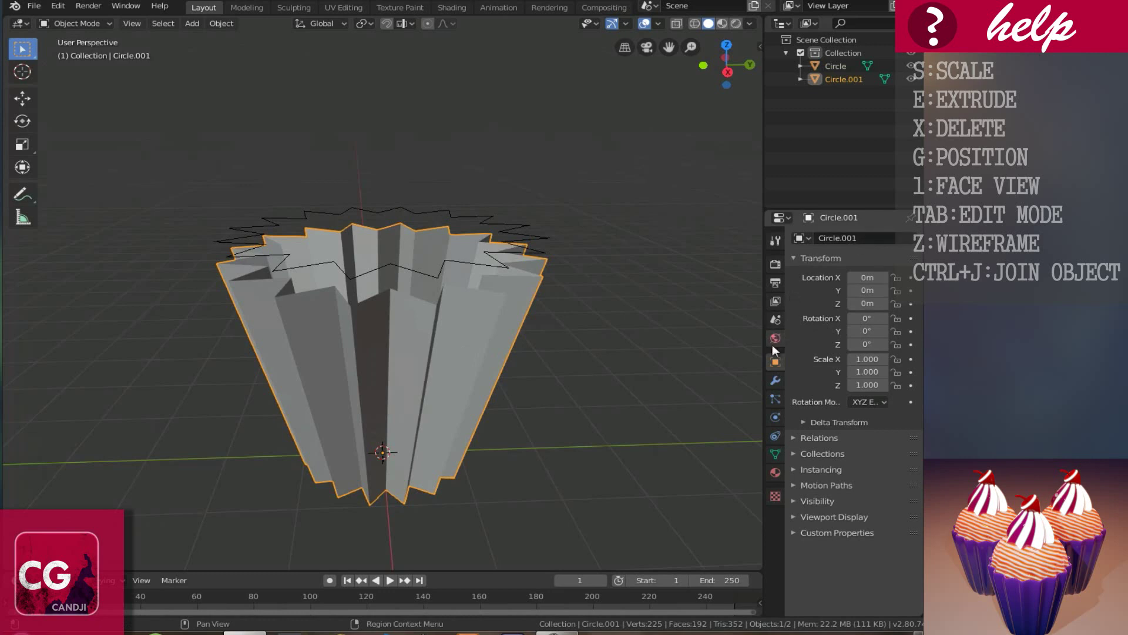
left_click(776, 379)
left_click(829, 237)
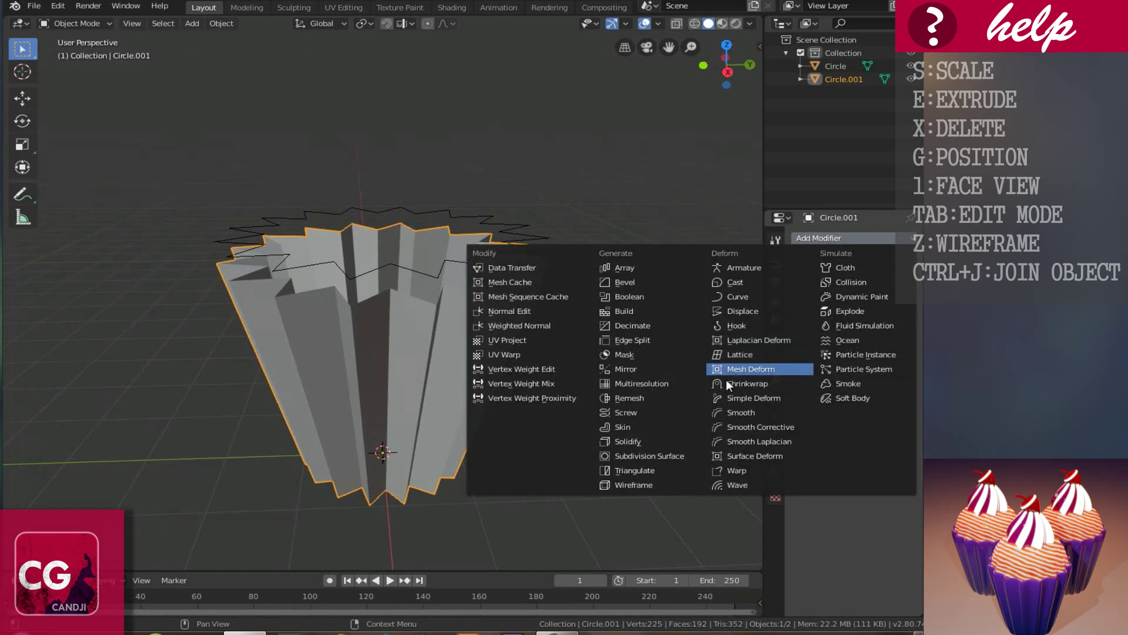
left_click(629, 453)
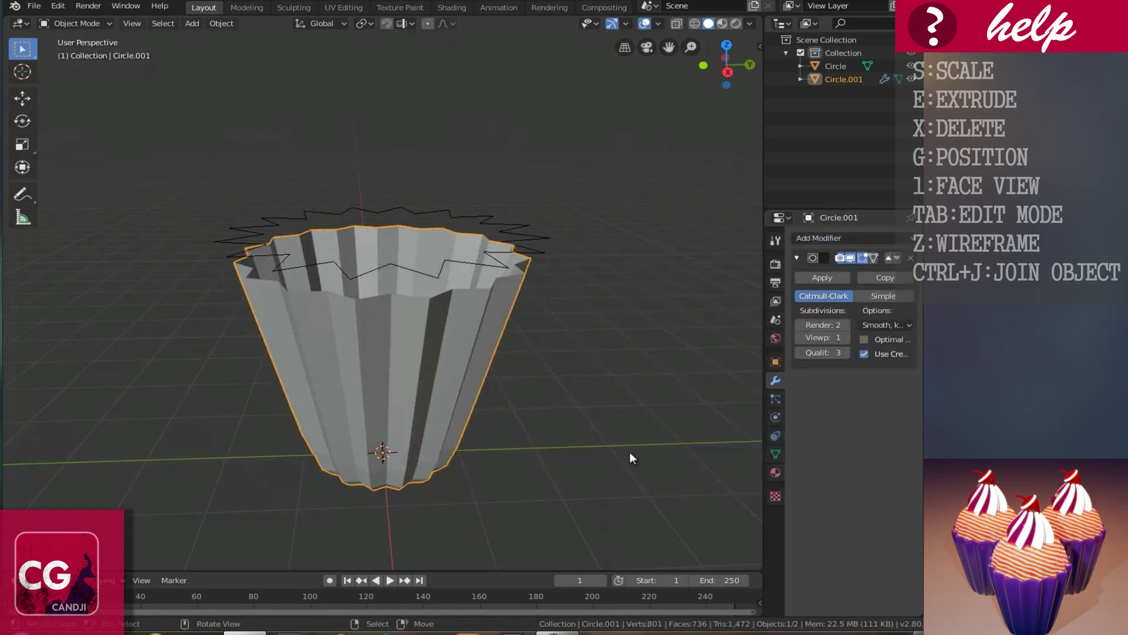
left_click(847, 338)
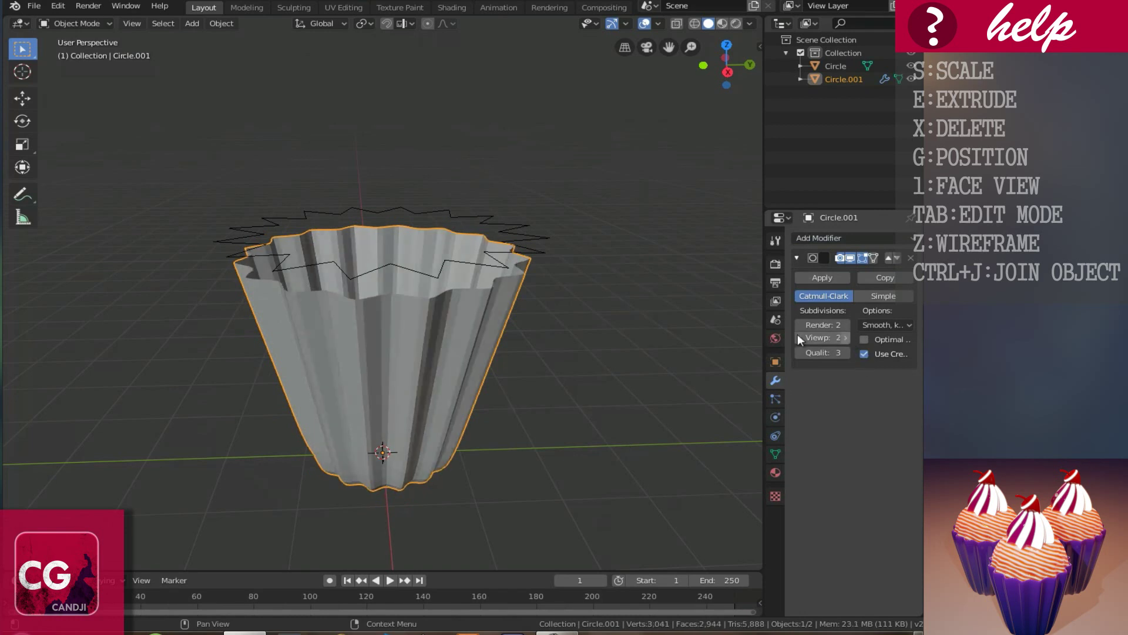
Apply smooth shading to the pleated cup
right_click(410, 372)
left_click(372, 367)
middle_click_drag(449, 282, 436, 307)
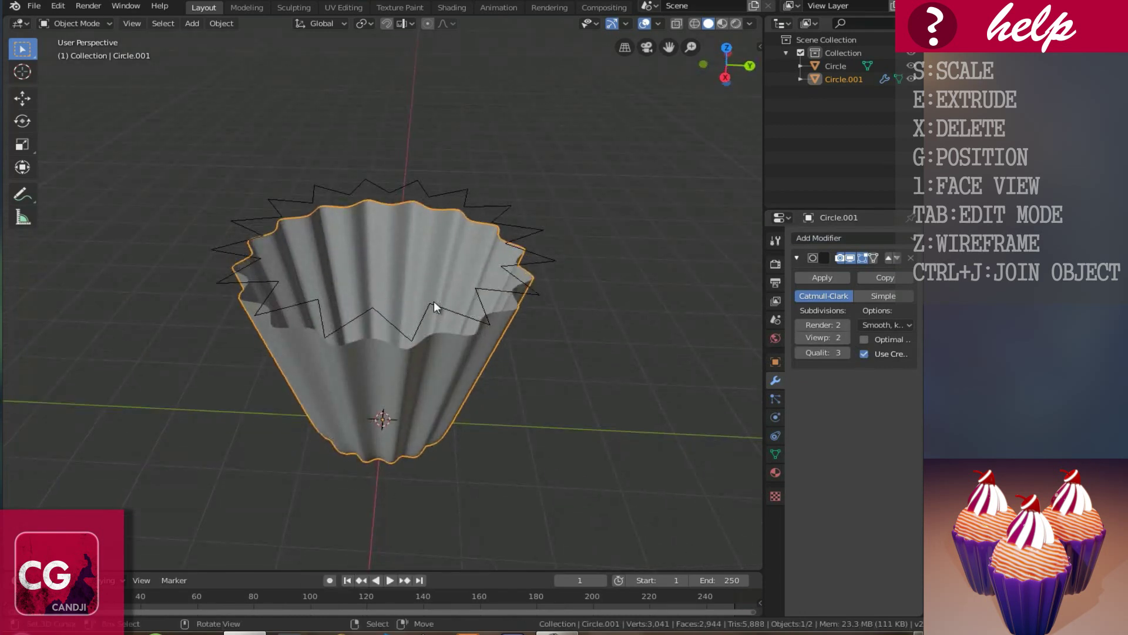
Add a Solidify modifier to the cup and place it above the Subdivision Surface modifier in the stack
left_click(827, 238)
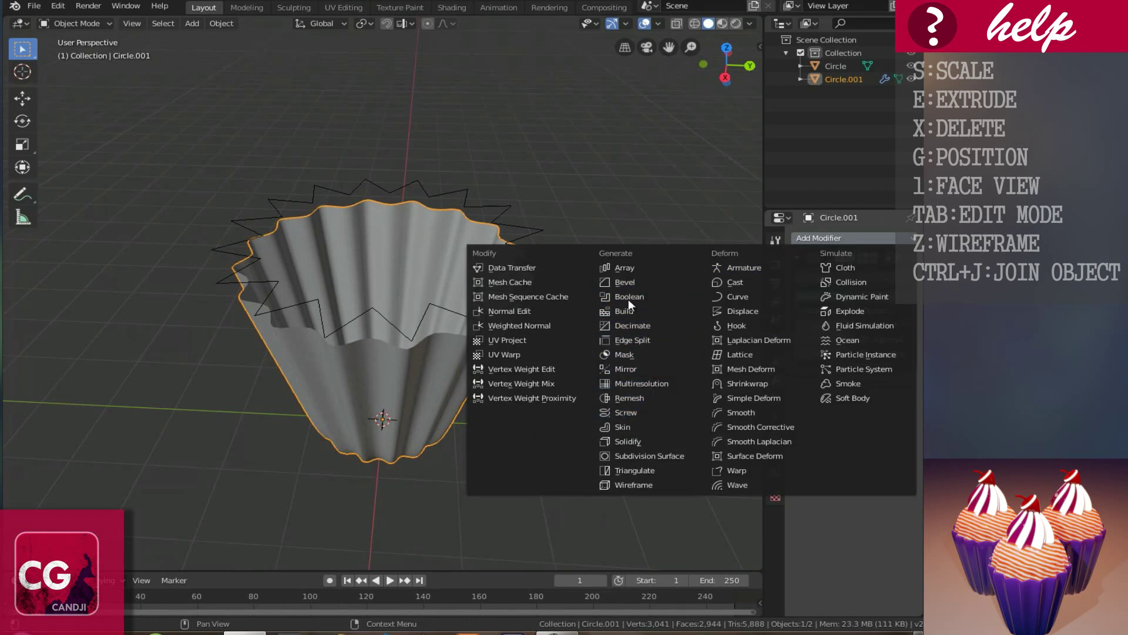
left_click(634, 440)
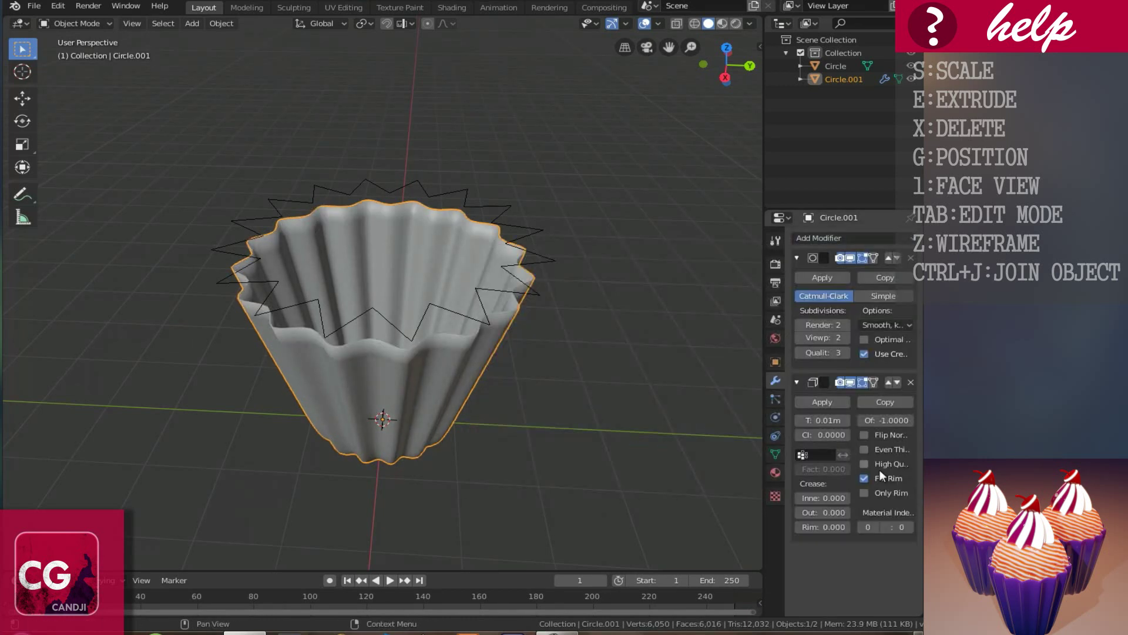
left_click(889, 382)
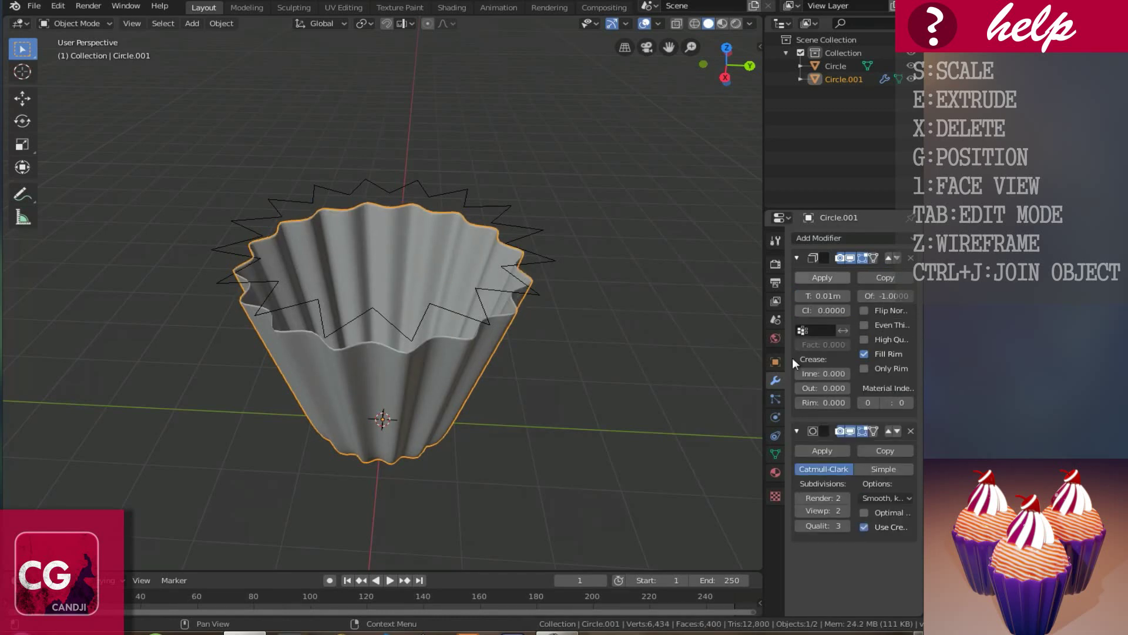
Set the Solidify thickness on the pleated cup to about -0.13 m and apply the modifier
left_click_drag(825, 296, 812, 296)
scroll(395, 320, "up", 3)
middle_click_drag(395, 319, 517, 353)
mouse_move(509, 391)
middle_mouse_down()
mouse_move(506, 363)
mouse_move(511, 377)
middle_mouse_up()
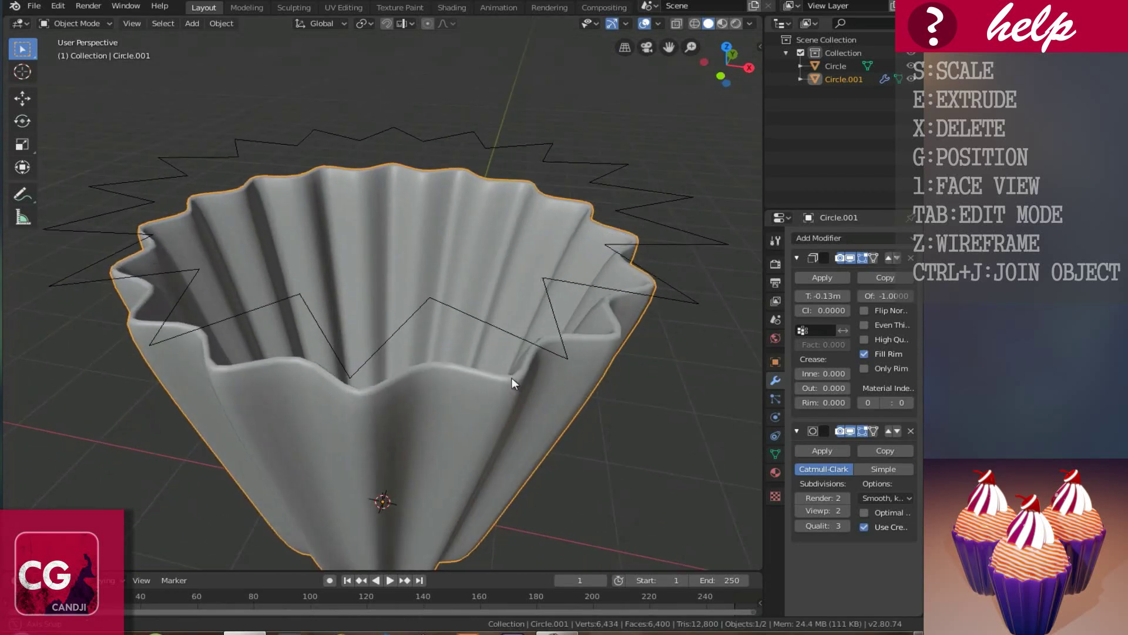
left_click(823, 276)
Add one loop cut inside the cup close to its rim, slid to a factor of about -0.854, and return to object mode
middle_click_drag(448, 292, 425, 312)
key("Tab")
key("ctrl+r")
left_click(451, 256)
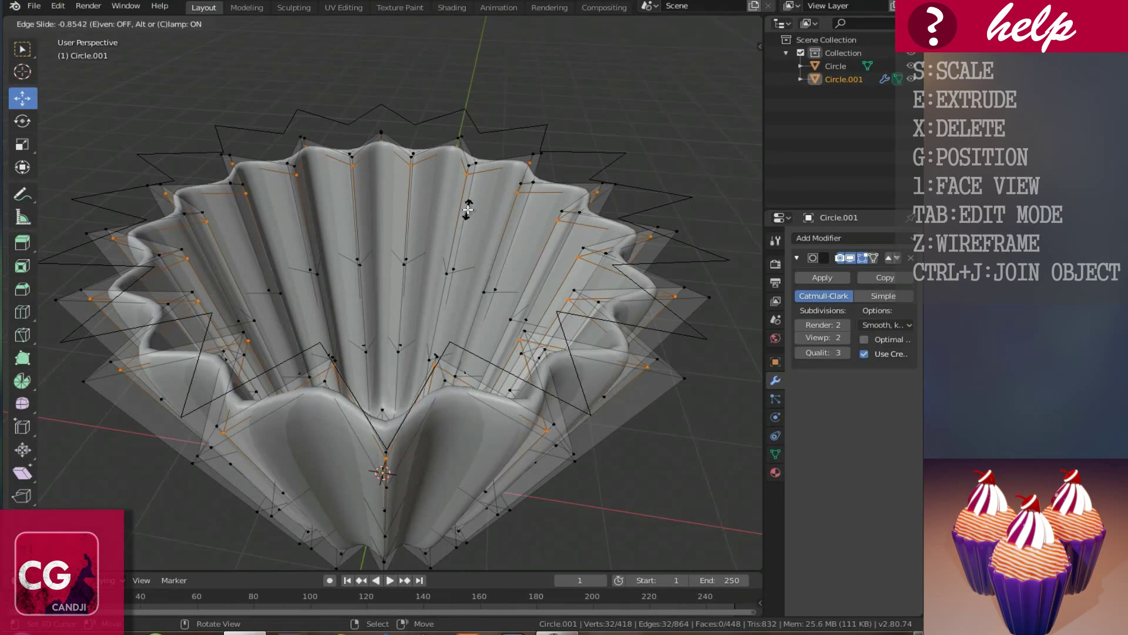
left_click(467, 210)
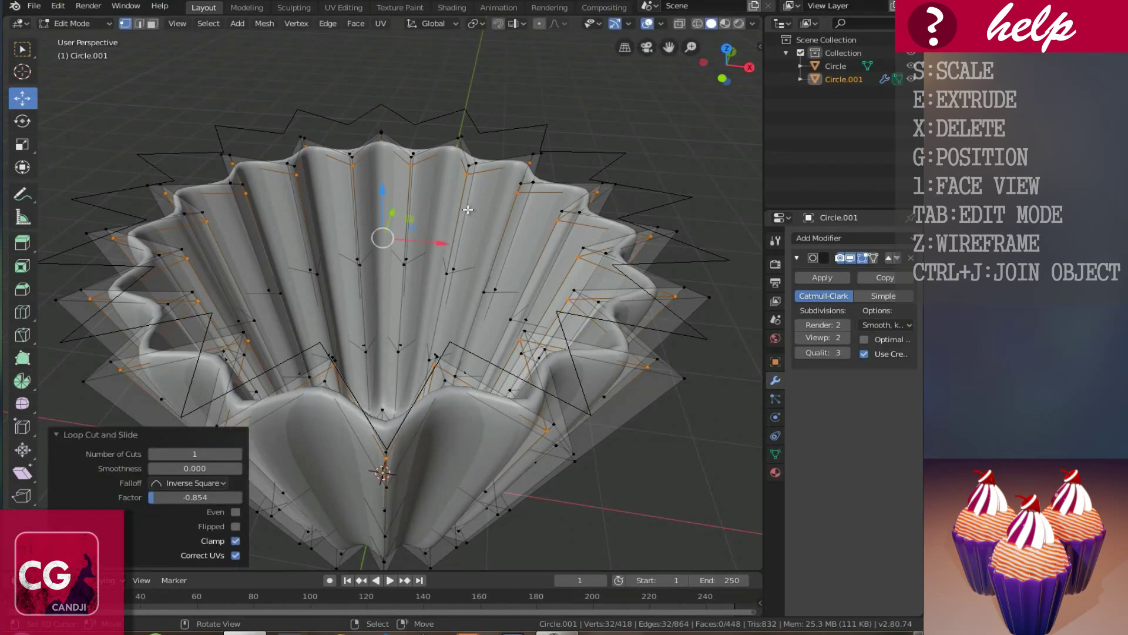
scroll(471, 247, "down", 4)
key("Tab")
Extrude the whole separated zigzag rim loop in place and scale the new ring inward to form a first band of faces
middle_click_drag(443, 256, 401, 299)
left_click(455, 290)
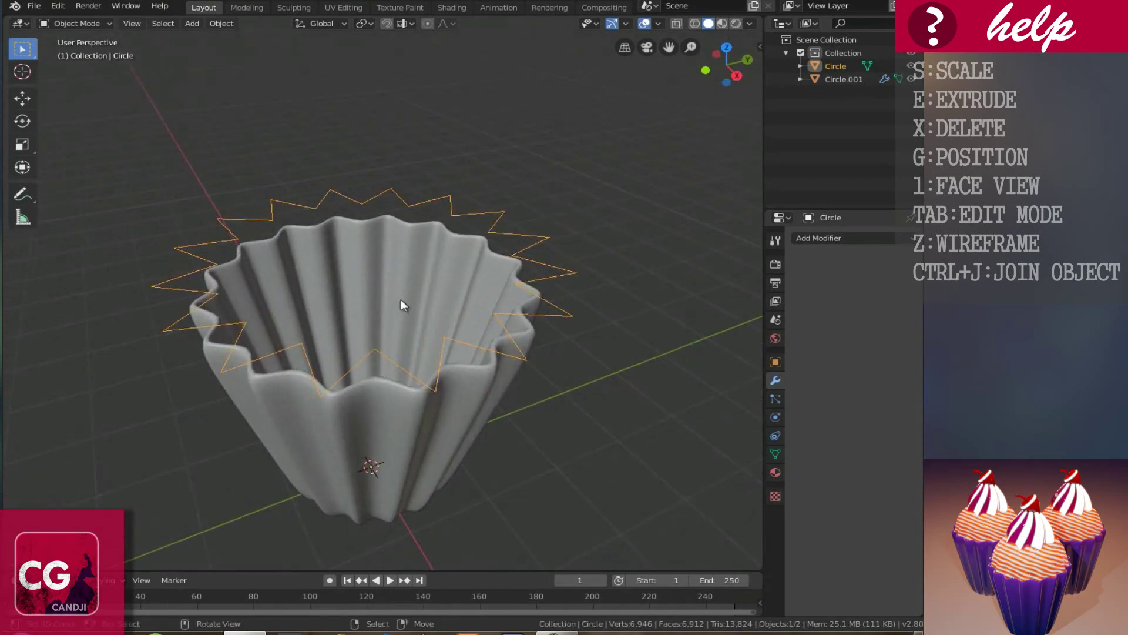
key("Tab")
middle_click_drag(464, 321, 437, 339)
key("a")
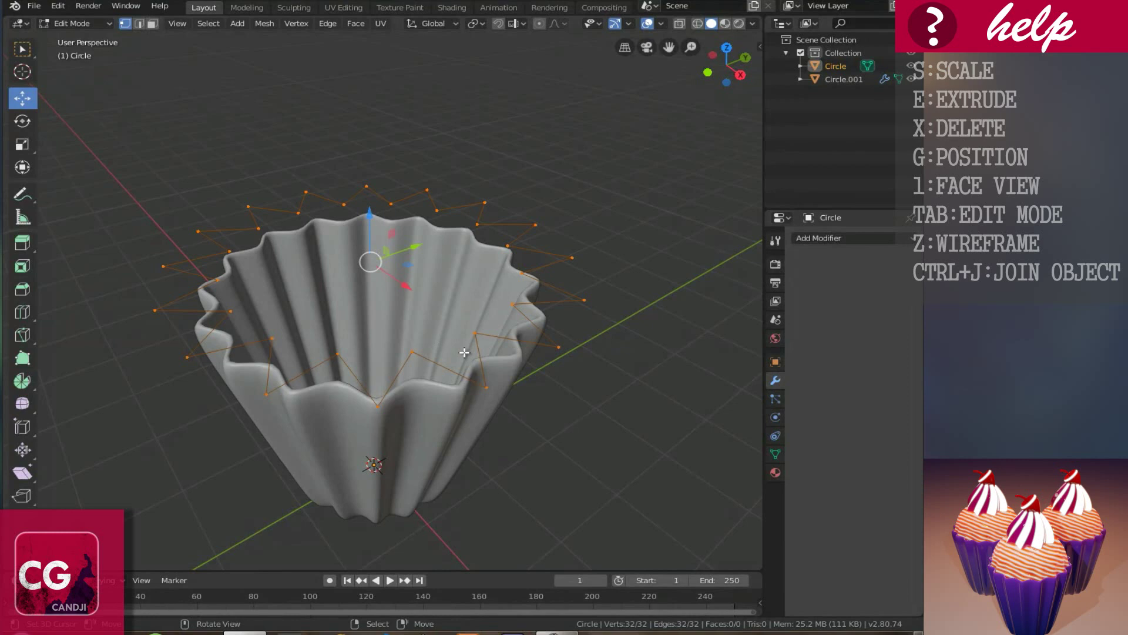
key("e")
key("Escape")
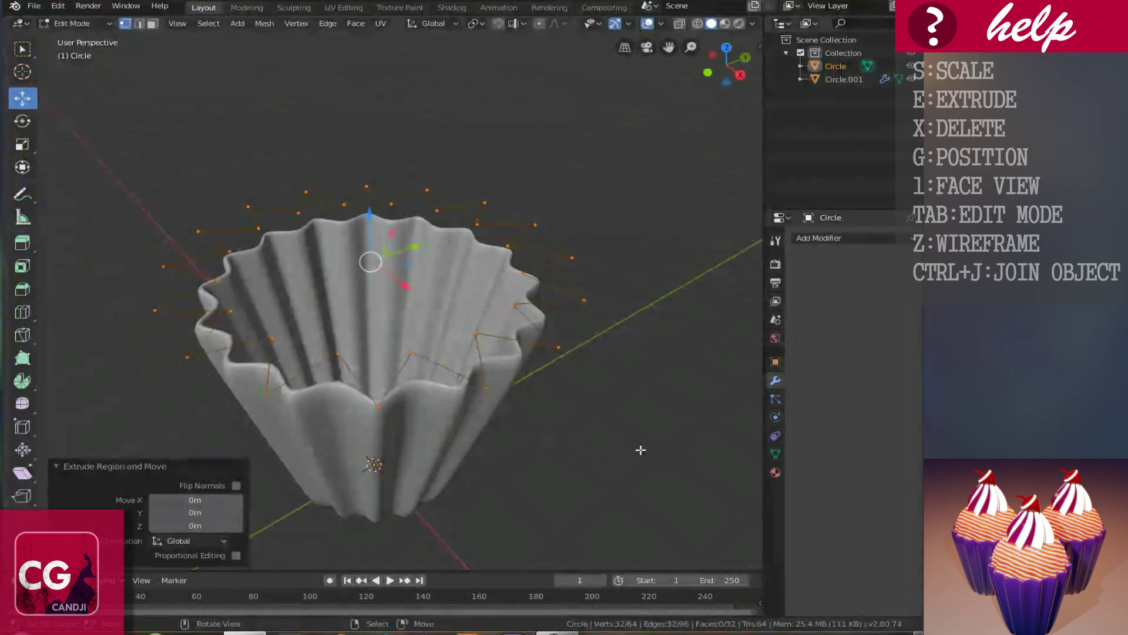
key("s")
left_click(555, 403)
Extrude two more rings scaled inward, the last by about 0.431, and merge the innermost ring's vertices at the center
key("e")
key("Escape")
key("s")
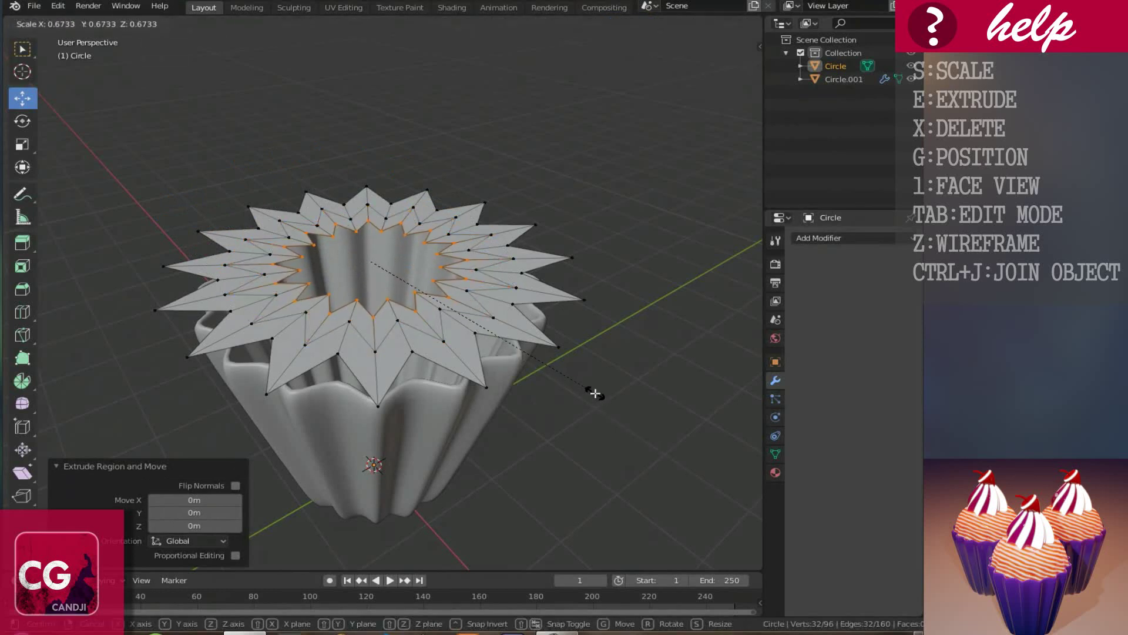
left_click(594, 392)
key("e")
key("Escape")
key("s")
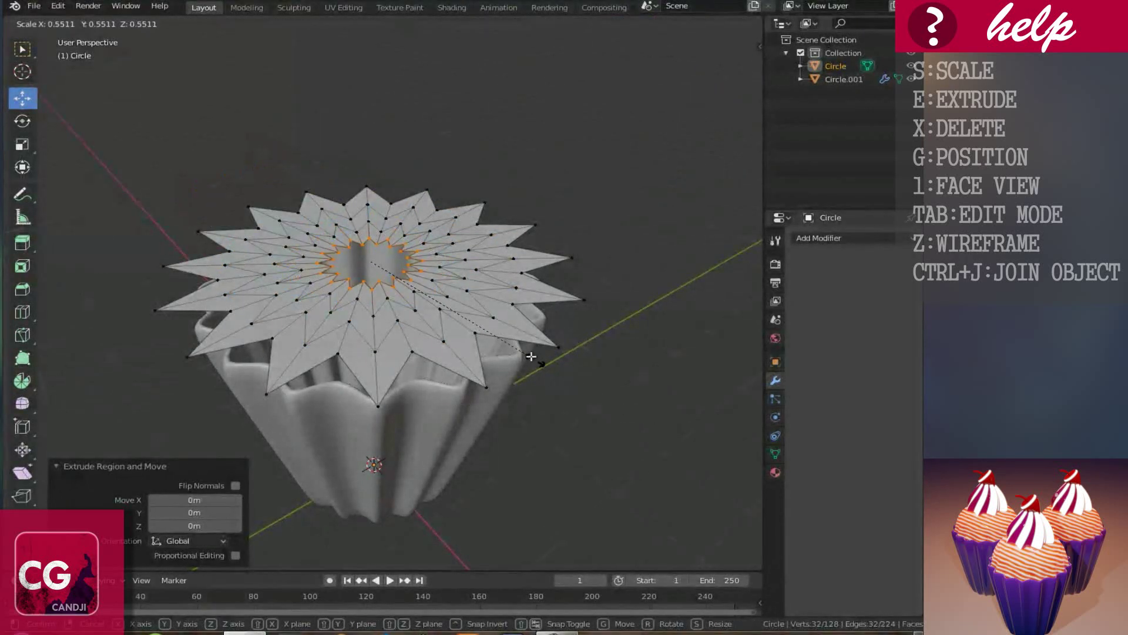
left_click(500, 339)
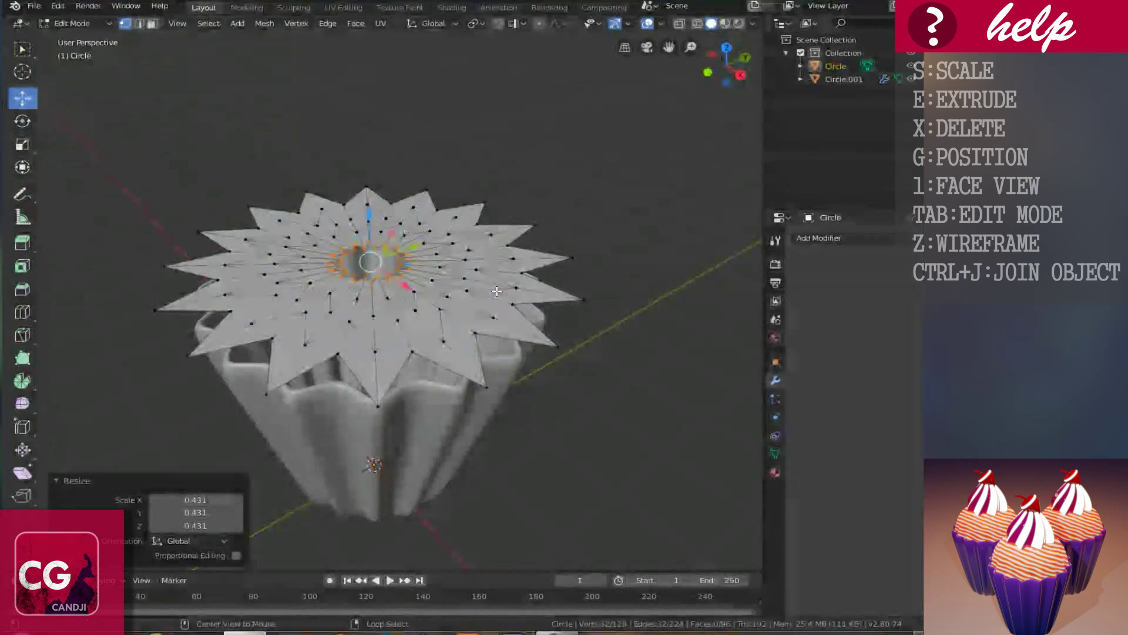
key("alt+m")
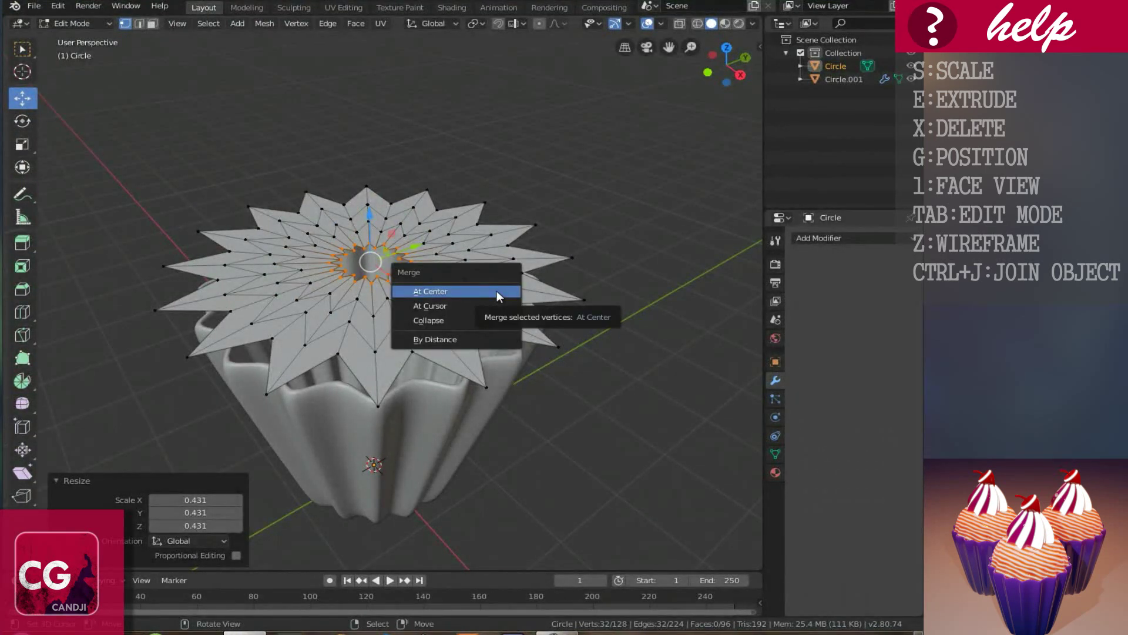
left_click(496, 291)
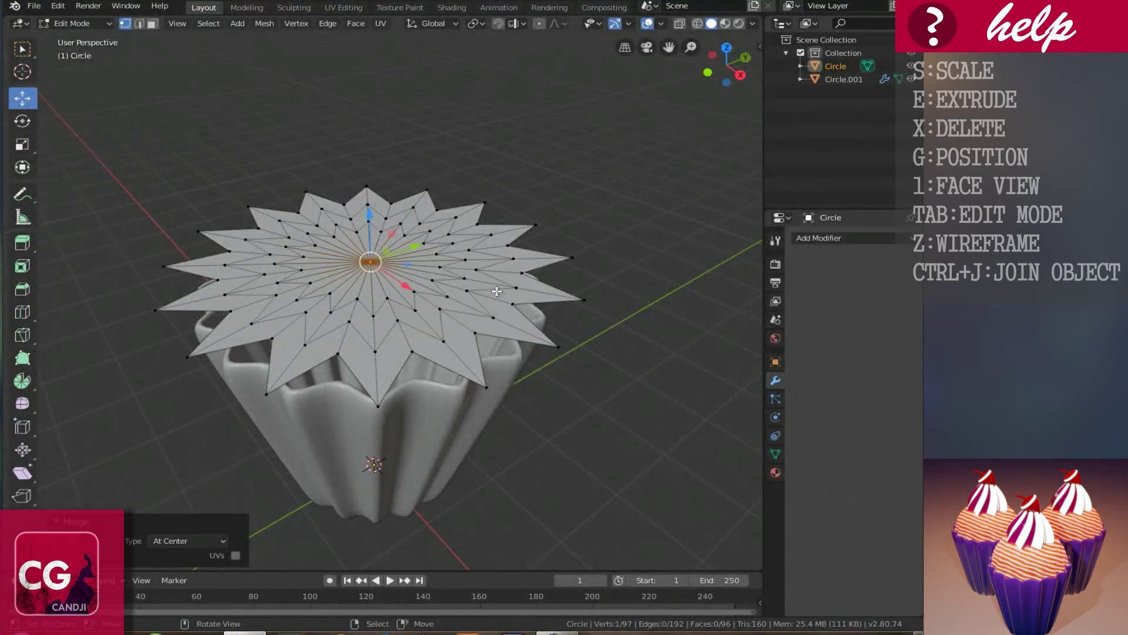
Select the outer edge loop of the star-shaped lid and create a vertex group named PIN for it
left_click(491, 383, "alt")
middle_click_drag(534, 374, 596, 360)
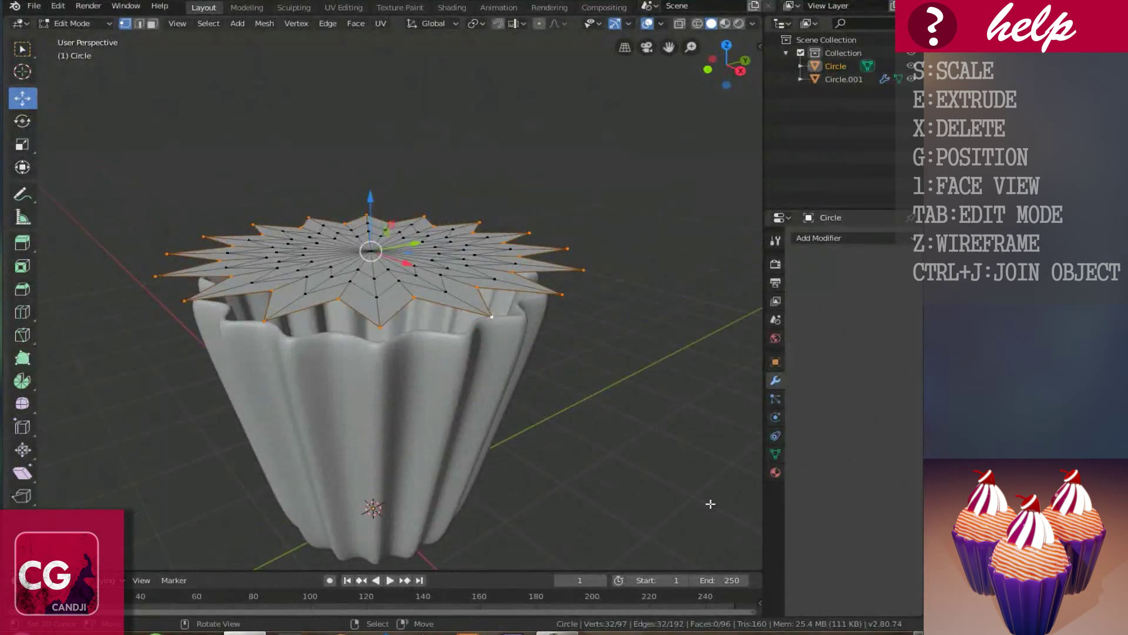
left_click(776, 454)
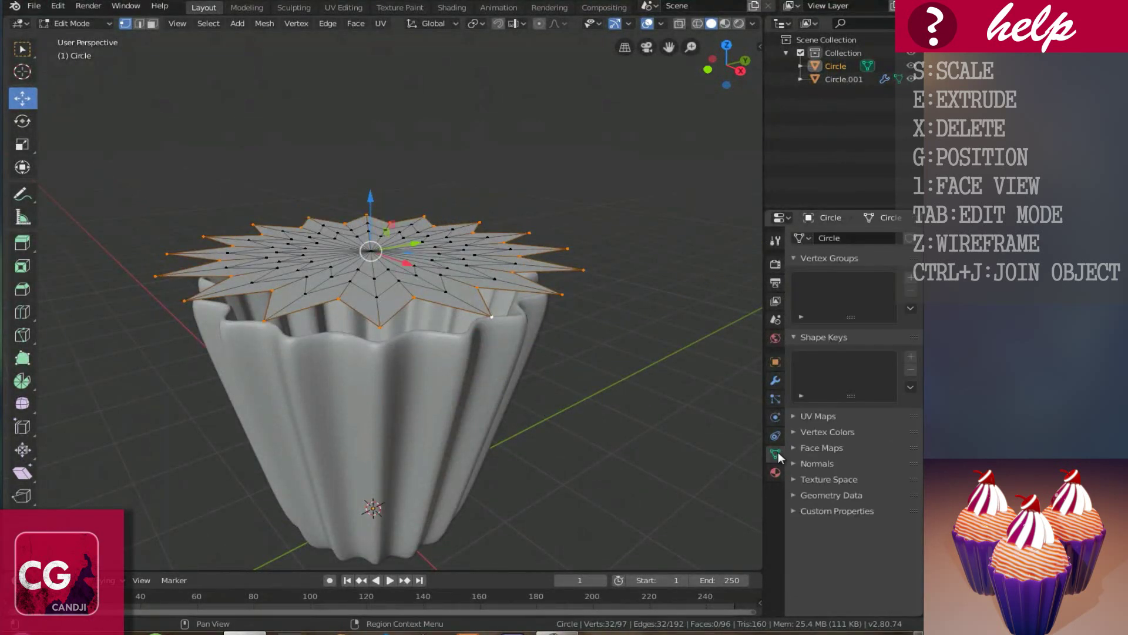
left_click(911, 276)
double_click(831, 281)
type("PIN")
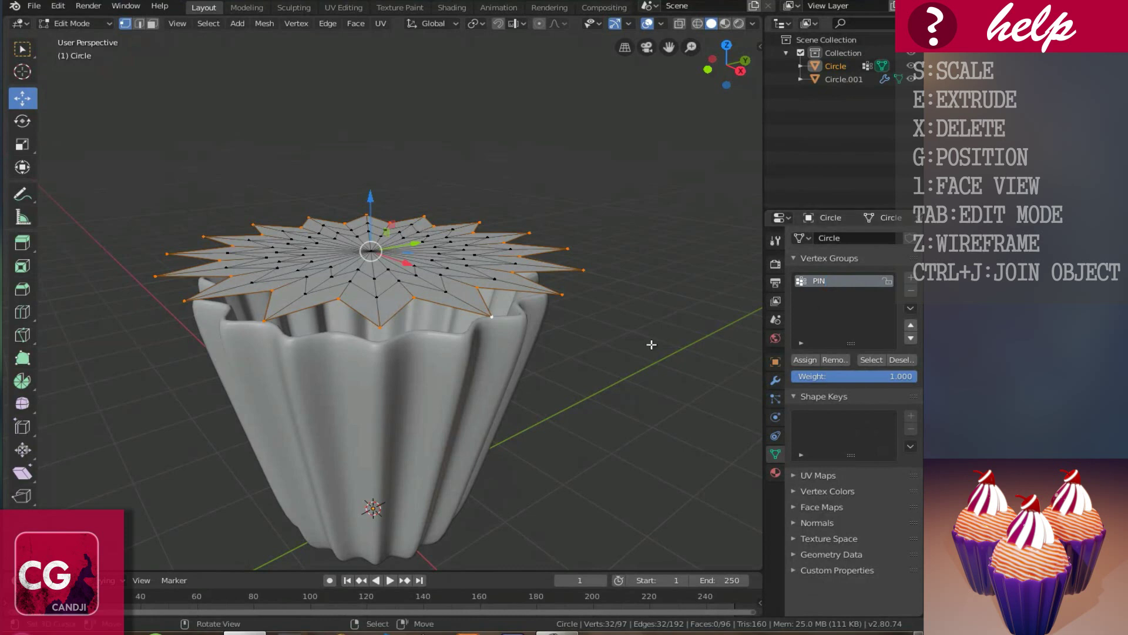
Return to object mode and add a force field of type Force at the base of the cup
middle_click_drag(549, 307, 457, 314)
key("Tab")
key("shift+a")
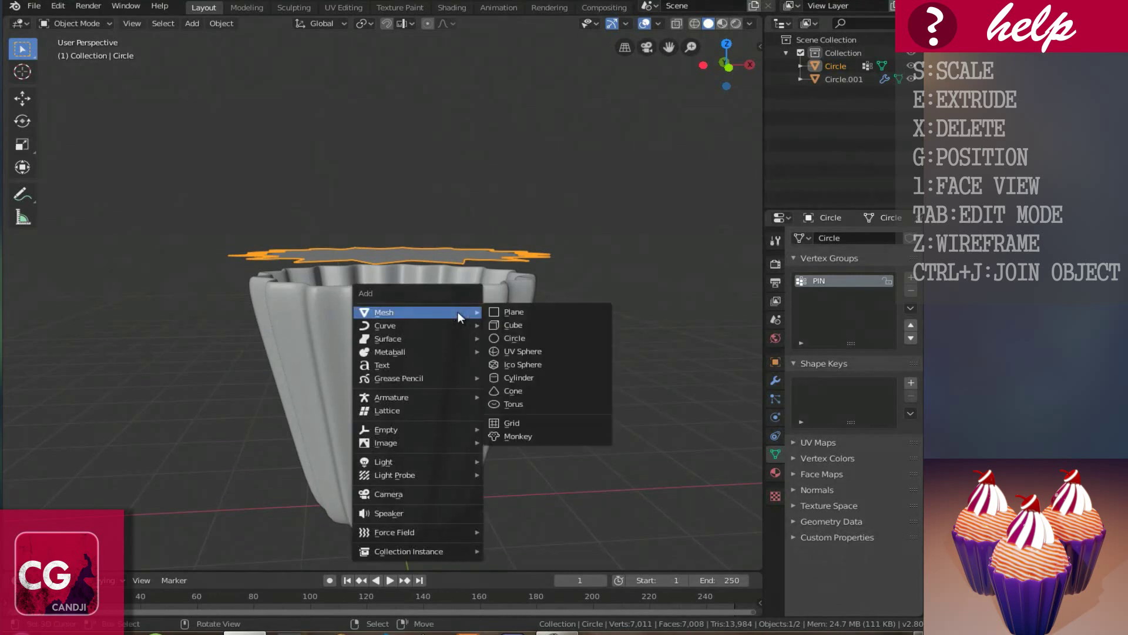
mouse_move(394, 531)
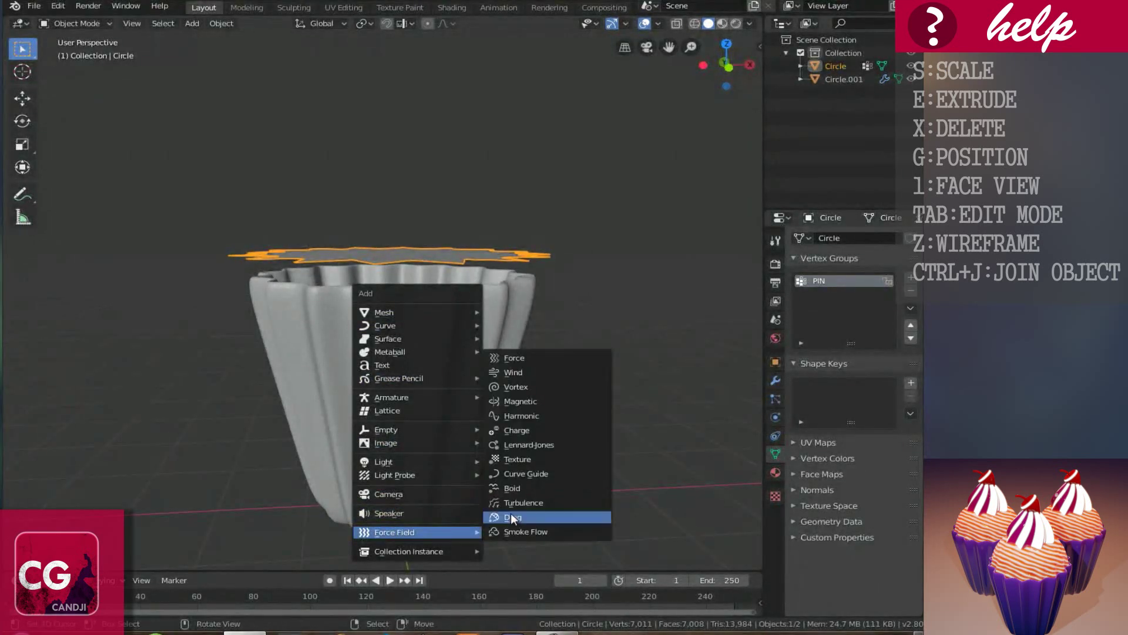
left_click(531, 359)
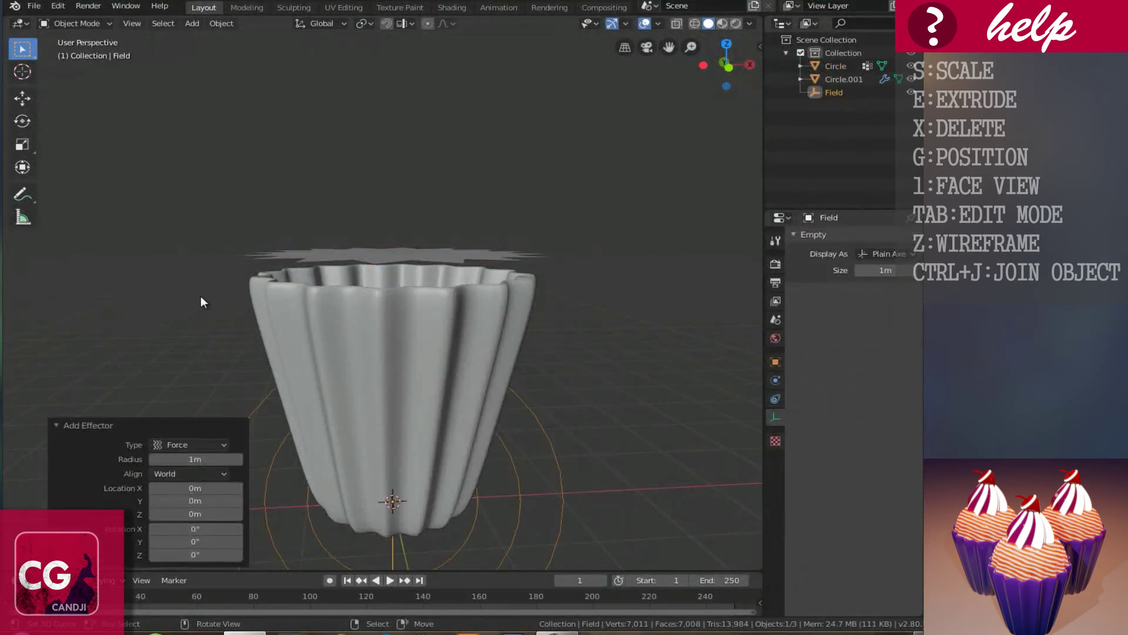
Raise the force field along Z until it sits inside the cup just beneath the star-shaped lid
left_click(28, 94)
left_click_drag(390, 457, 414, 271)
mouse_move(415, 271)
middle_mouse_down()
mouse_move(414, 309)
mouse_move(393, 266)
middle_mouse_up()
left_click_drag(394, 267, 392, 251)
middle_click_drag(425, 272, 506, 312)
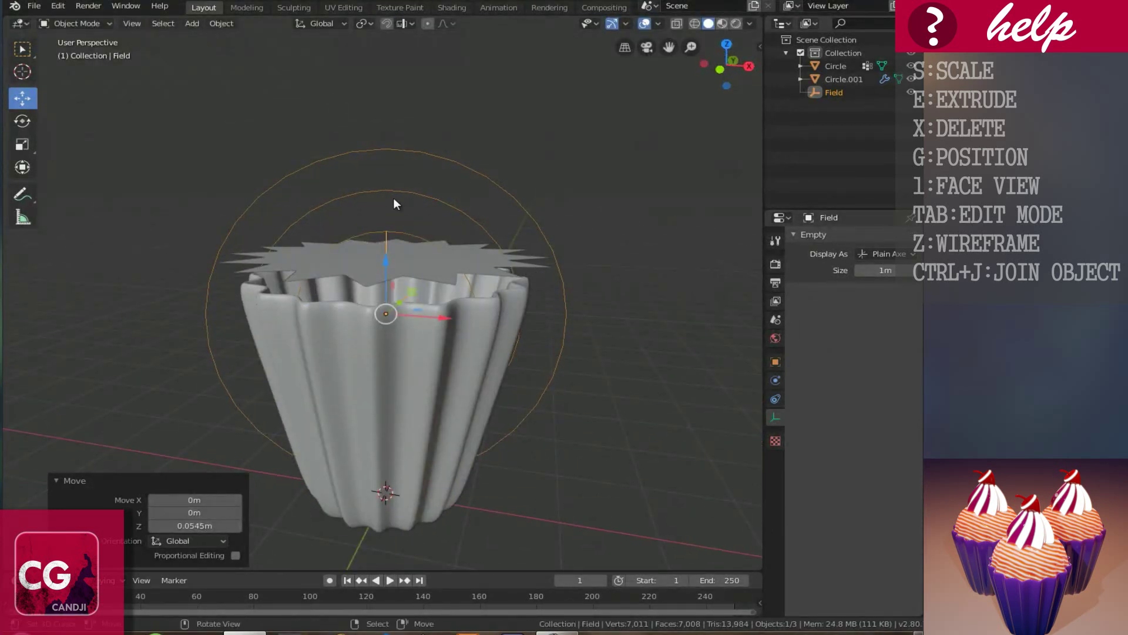
Enable Cloth physics on the star-shaped lid and set its pin group to PIN
left_click(486, 265)
middle_click_drag(485, 264, 478, 308)
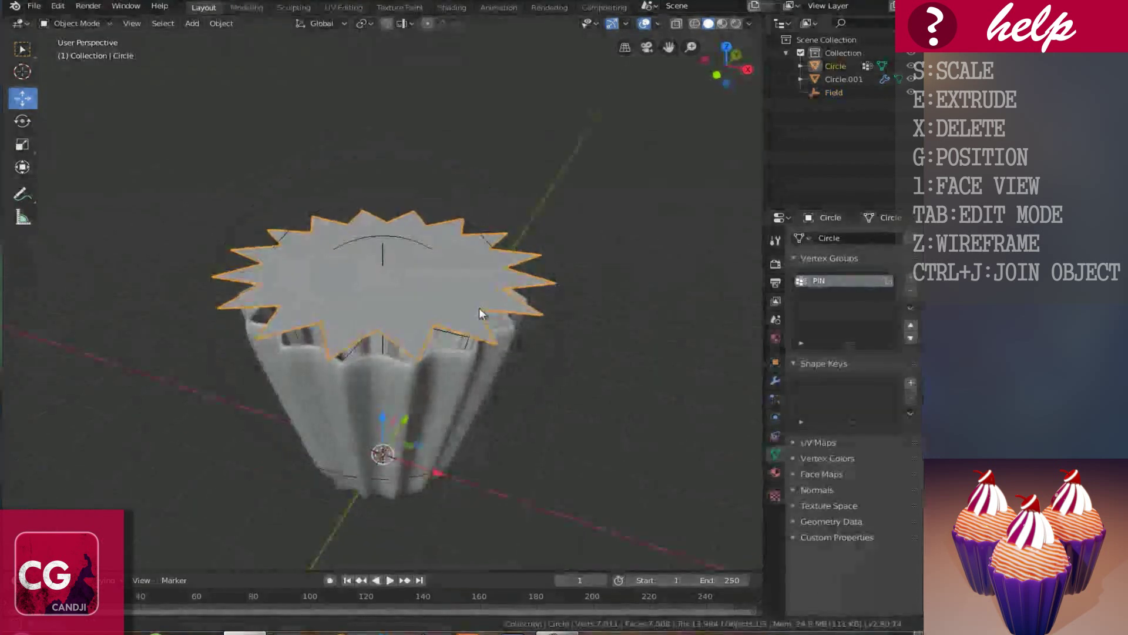
left_click(772, 414)
left_click(869, 282)
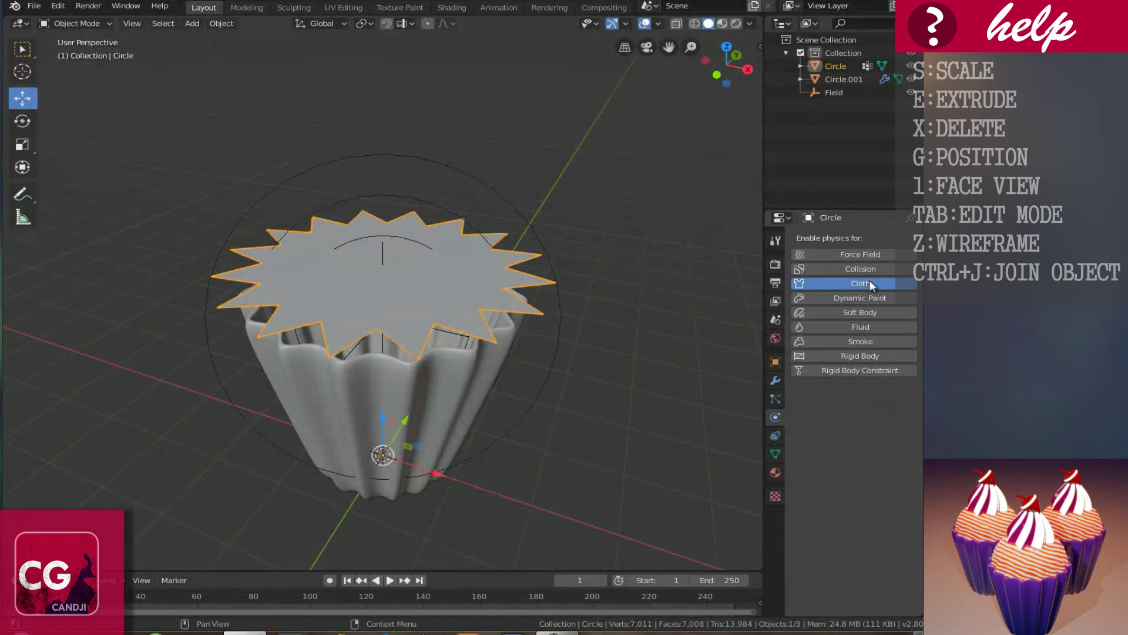
scroll(848, 497, "down", 5)
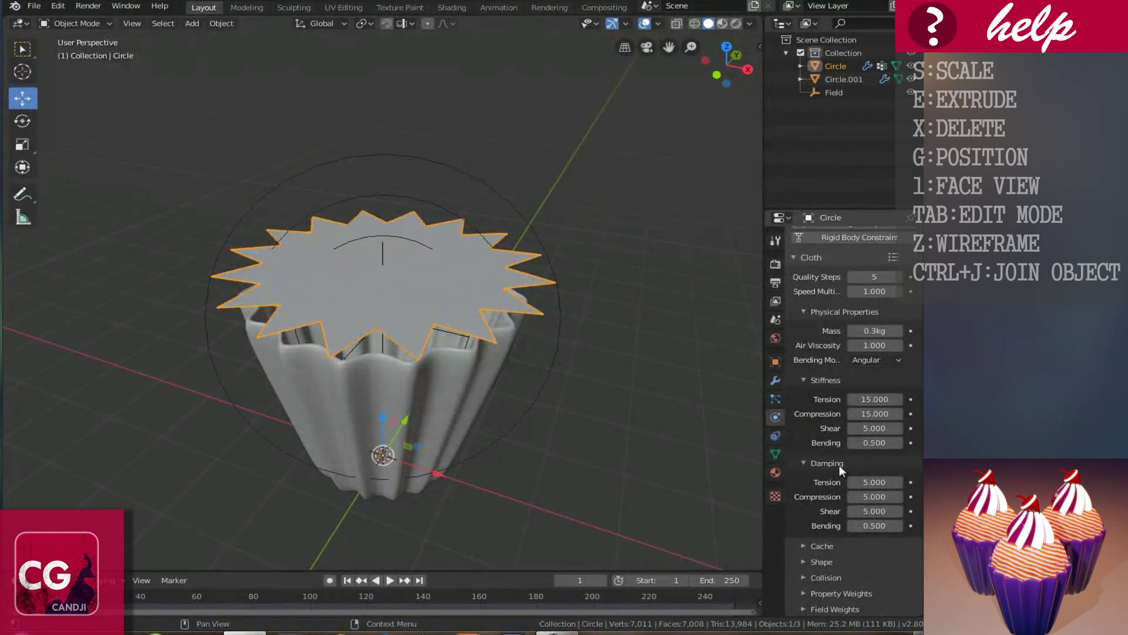
left_click(801, 559)
scroll(804, 545, "down", 4)
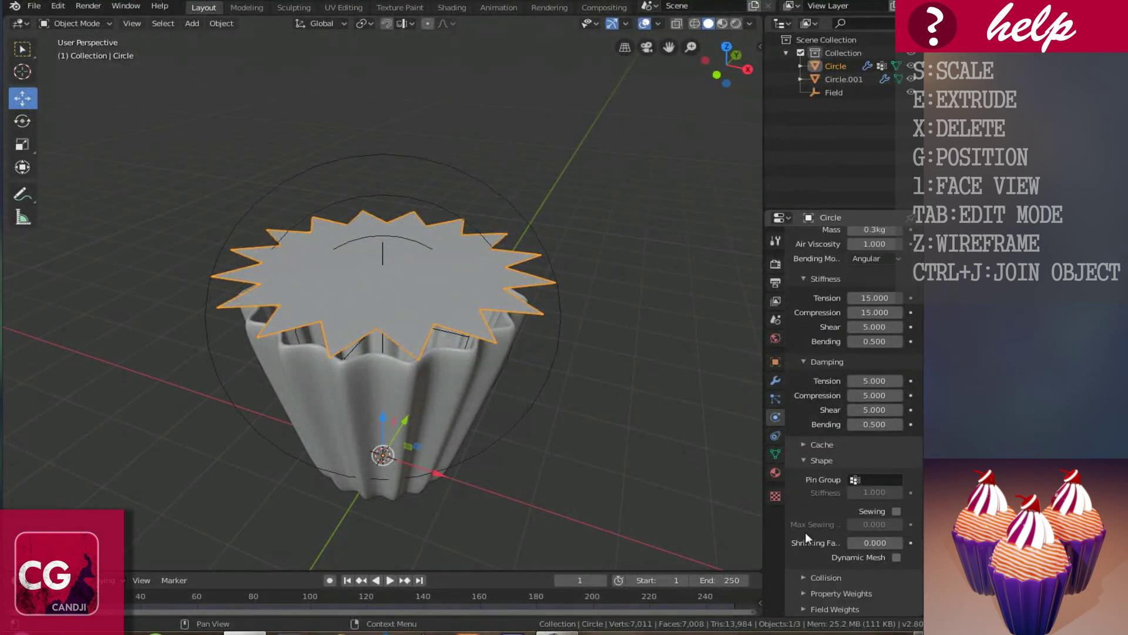
left_click(852, 482)
left_click(763, 496)
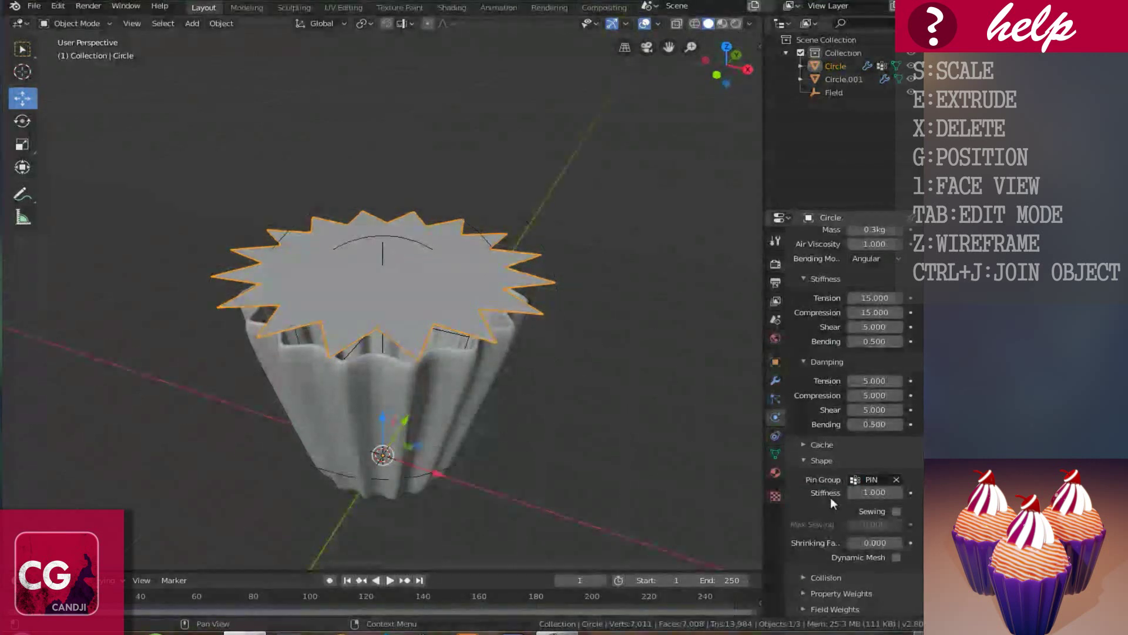
Select the force field and set its strength to 20000
middle_click_drag(376, 382, 455, 448)
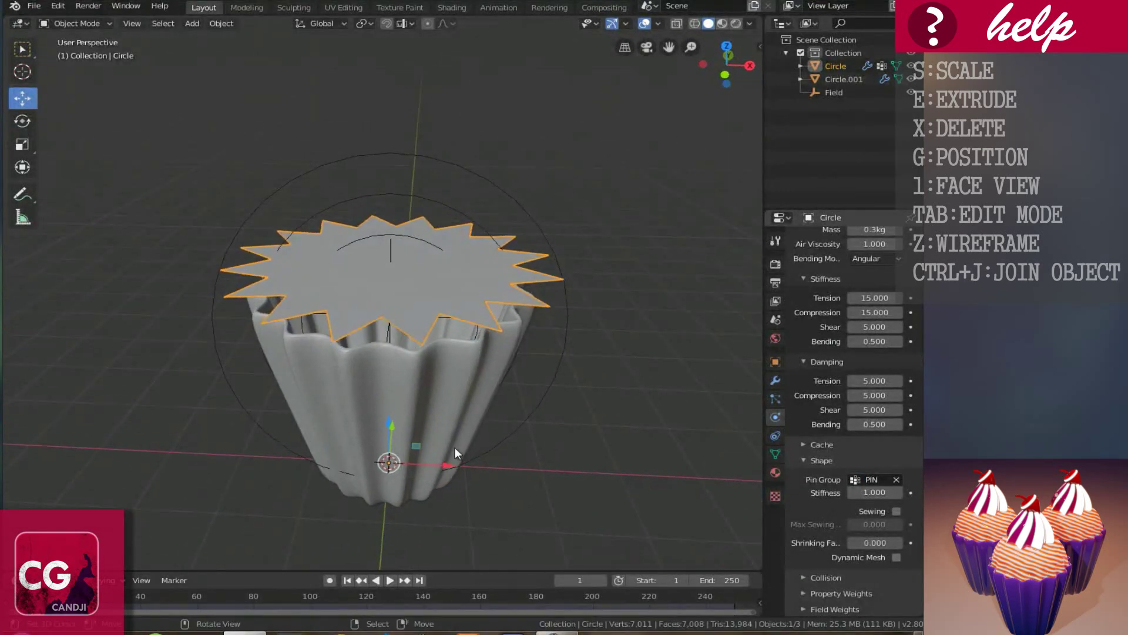
left_click(534, 413)
middle_click_drag(566, 390, 735, 388)
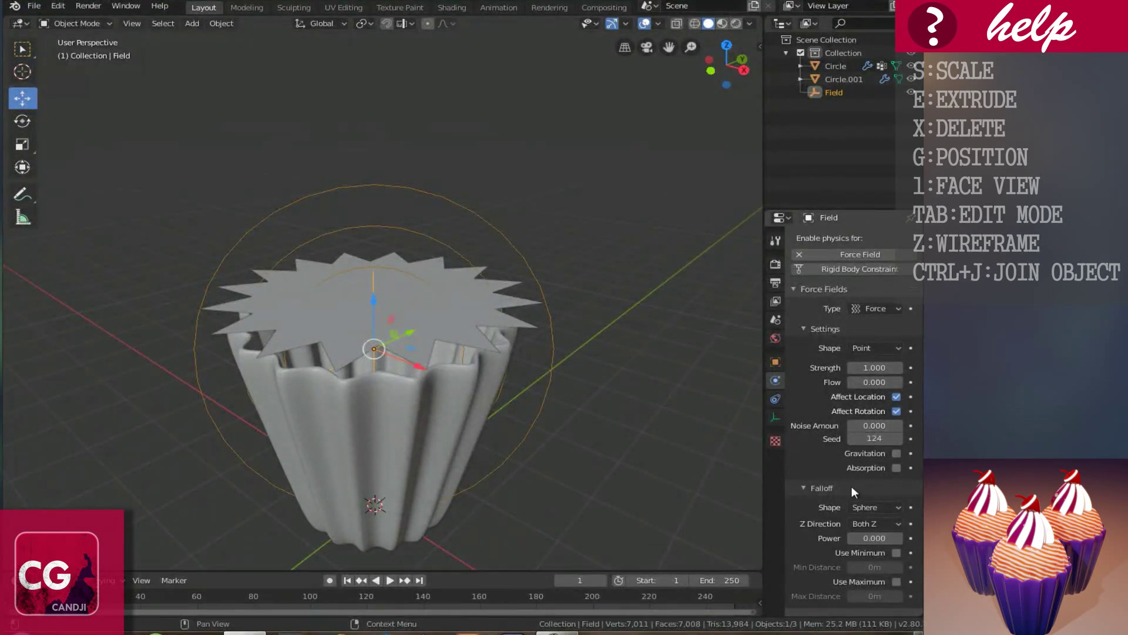
left_click(875, 368)
Play the cloth simulation to inflate the lid into a dome and stop it at frame 24
left_click(386, 580)
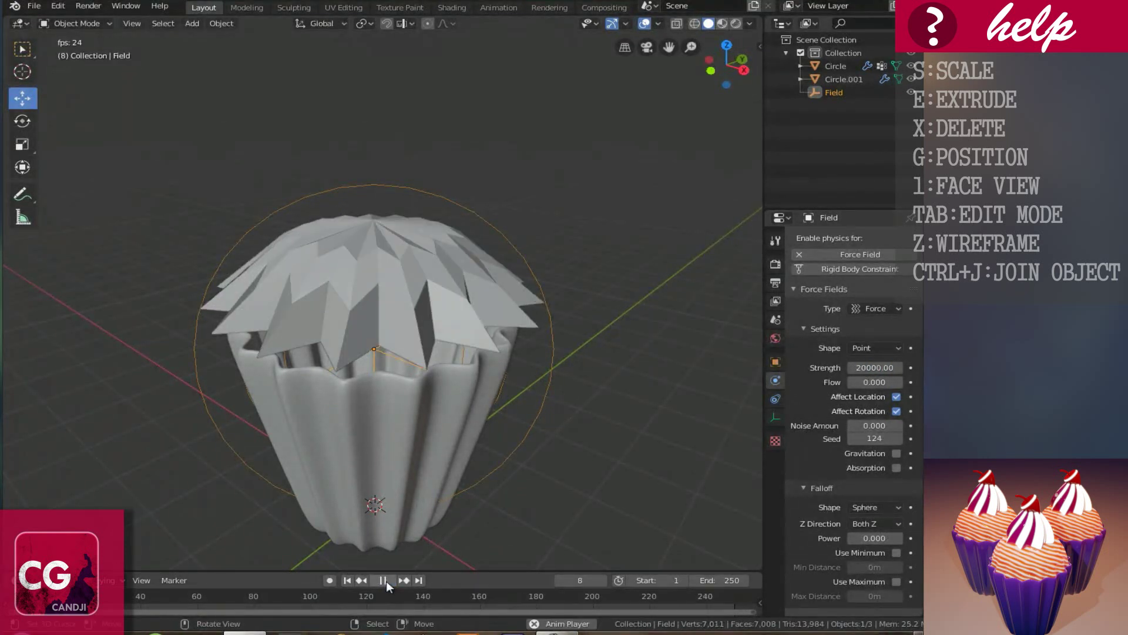
left_click(383, 581)
middle_click_drag(458, 482, 432, 313)
scroll(482, 380, "up", 2)
scroll(463, 297, "up", 2)
scroll(463, 297, "down", 3)
scroll(512, 353, "down", 1)
Add a Subdivision Surface modifier to the domed lid with the viewport level set to 2
left_click(402, 353)
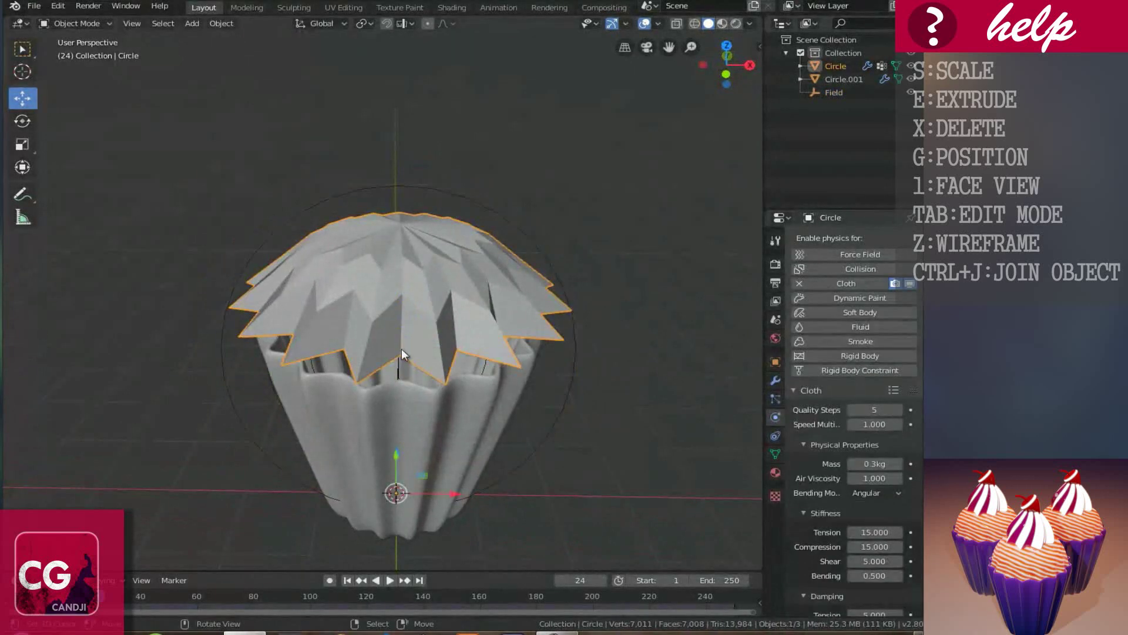
scroll(503, 404, "up", 1)
middle_click_drag(541, 404, 551, 384)
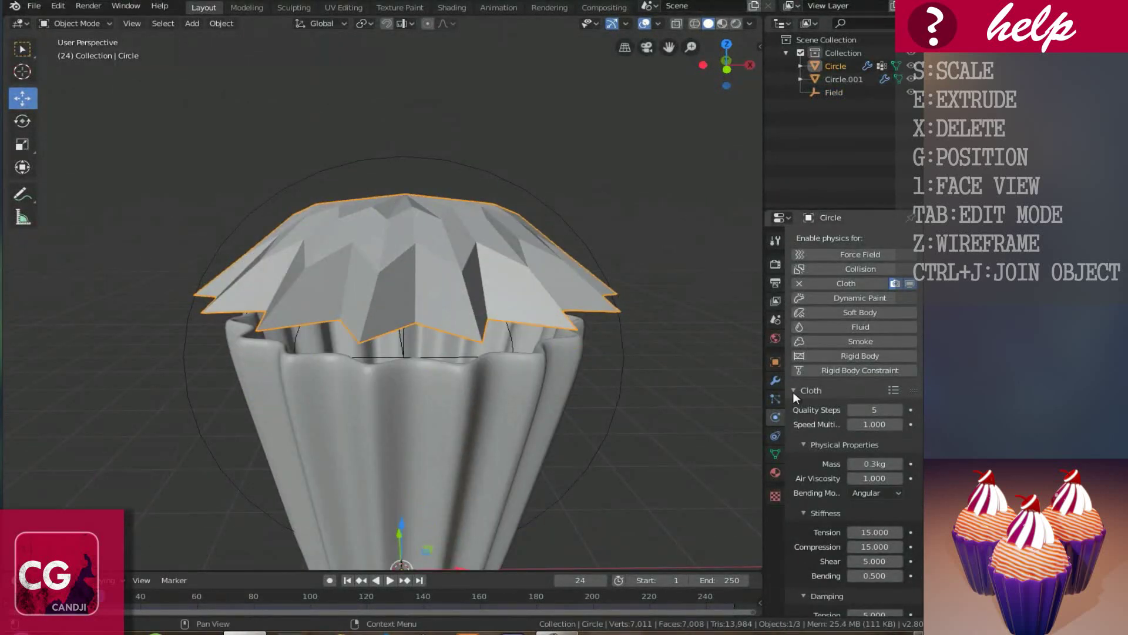
left_click(776, 380)
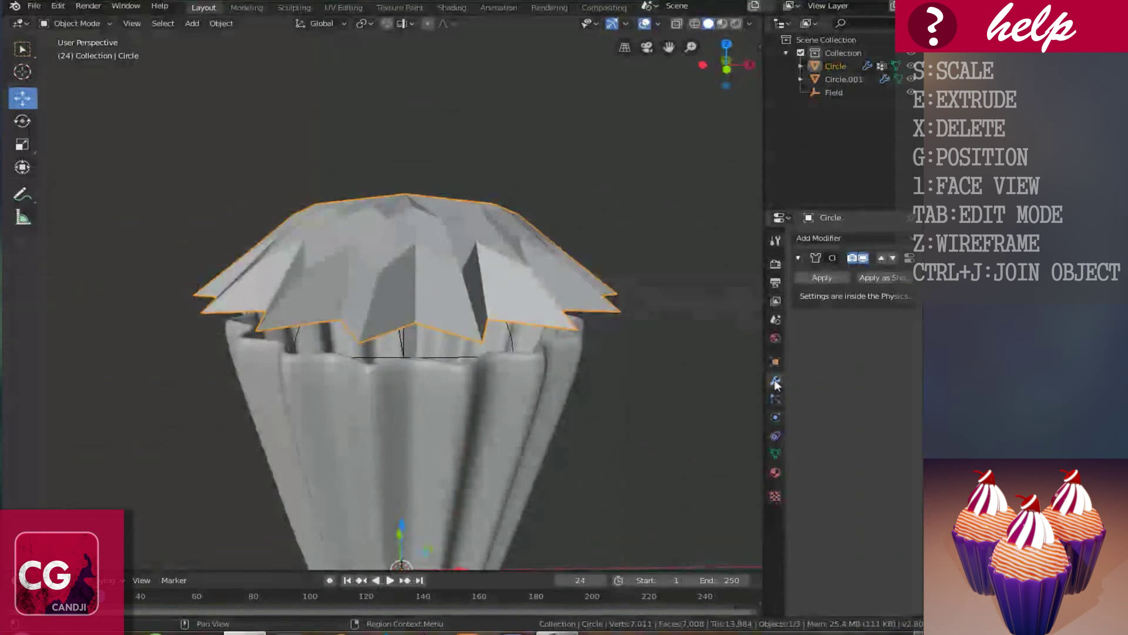
left_click(827, 239)
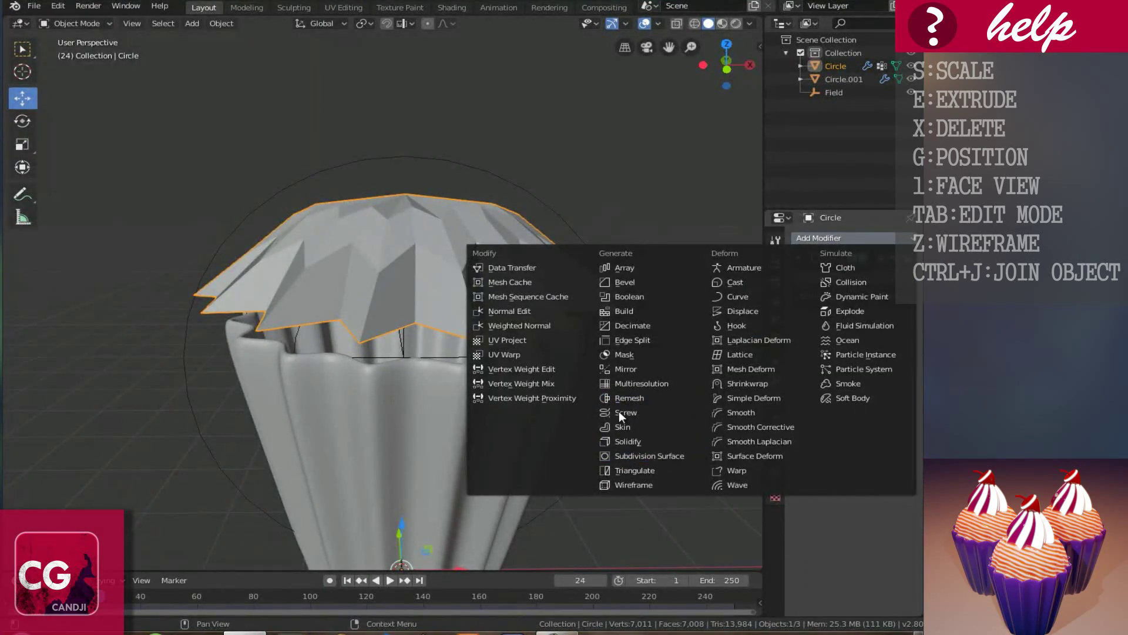
left_click(645, 457)
scroll(547, 349, "down", 4)
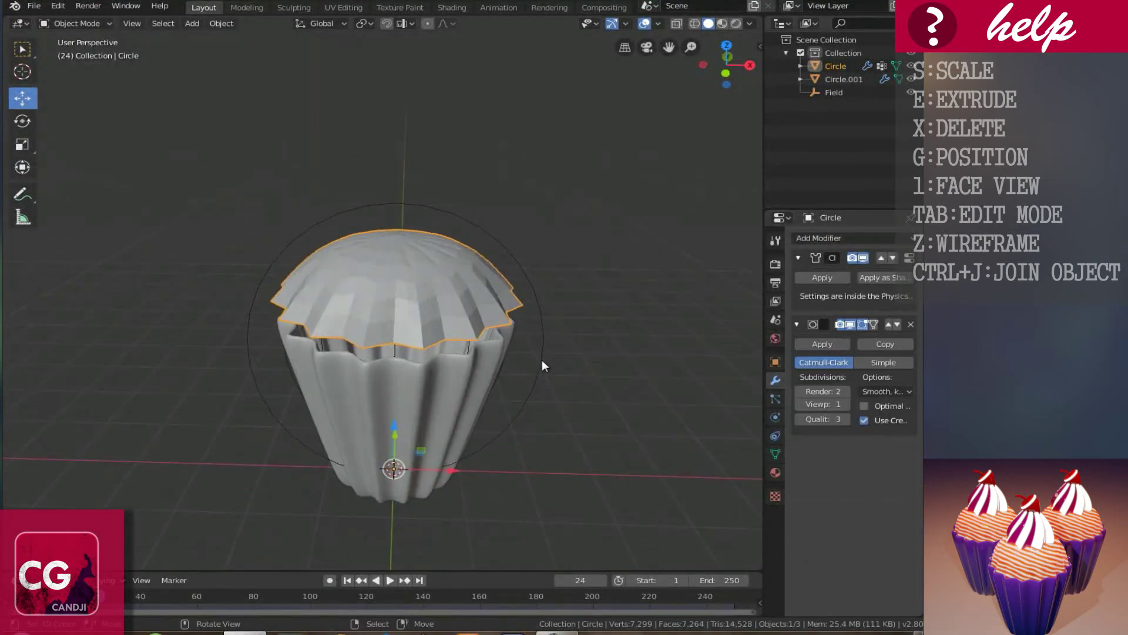
left_click(845, 403)
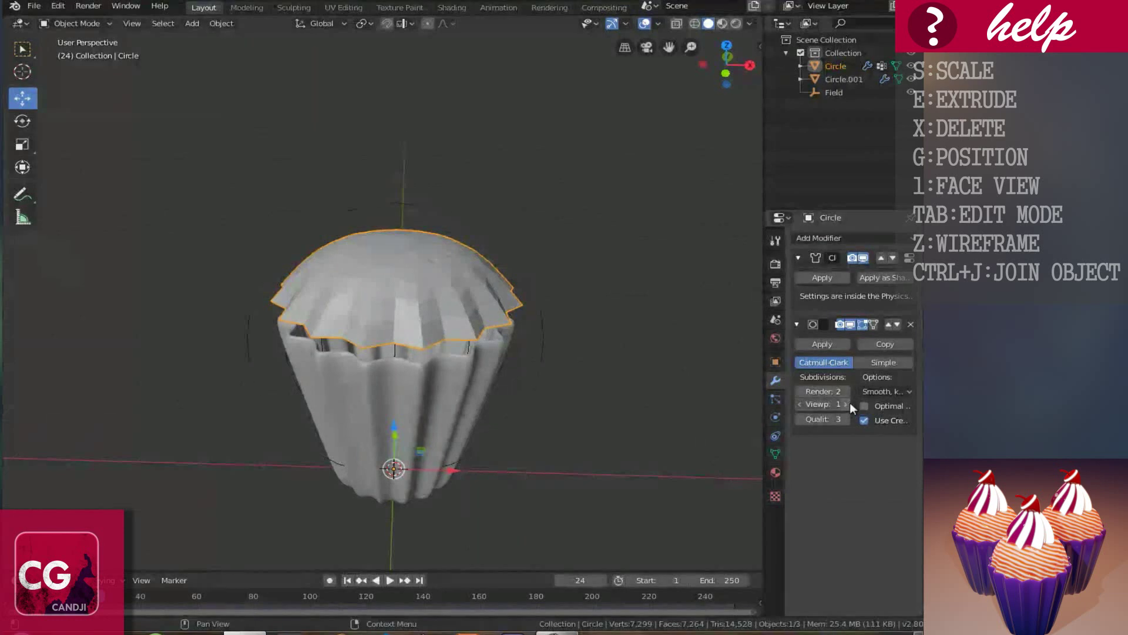
Apply smooth shading to the domed lid
right_click(436, 294)
left_click(409, 289)
scroll(410, 291, "up", 2)
middle_click_drag(410, 291, 548, 280)
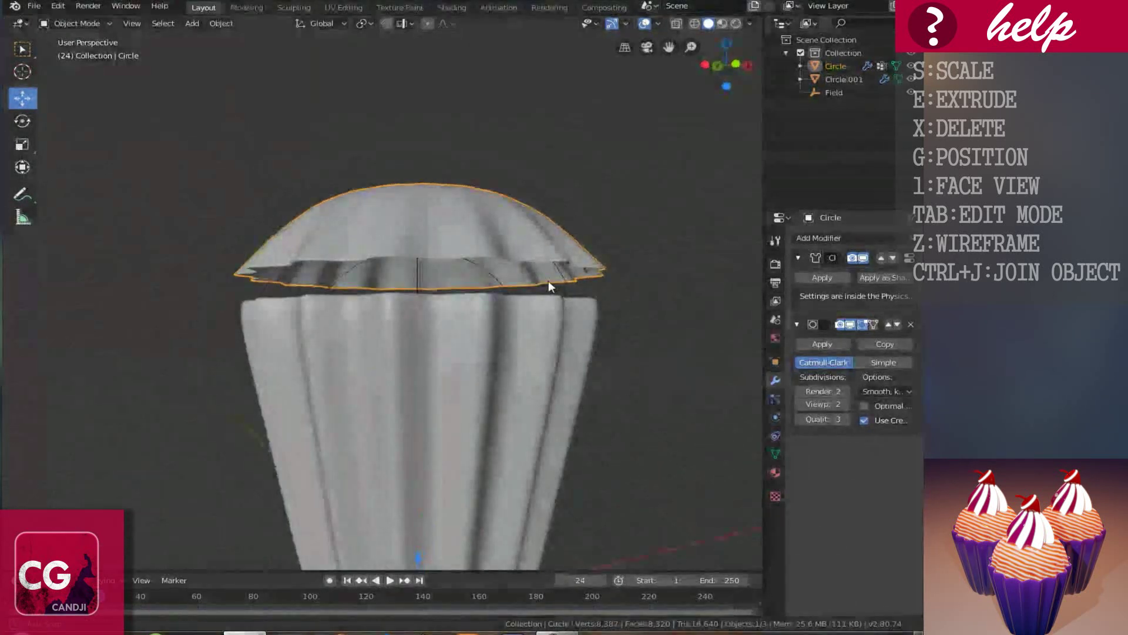
Set the domed lid's origin to its geometry
left_click(221, 23)
mouse_move(245, 52)
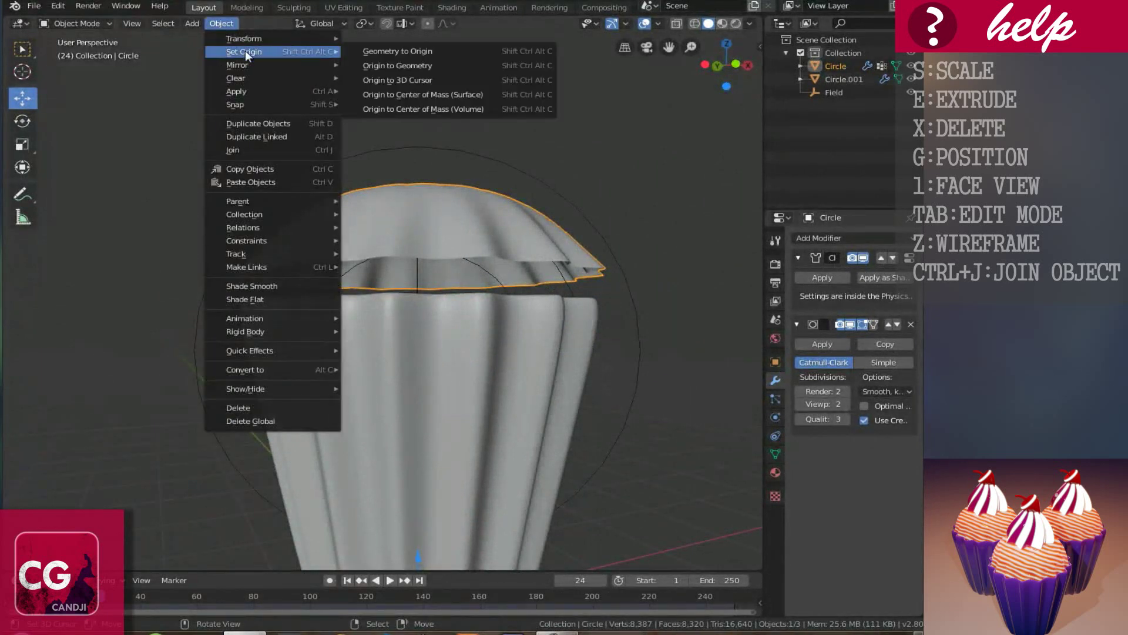
left_click(411, 62)
middle_click_drag(427, 110, 422, 176)
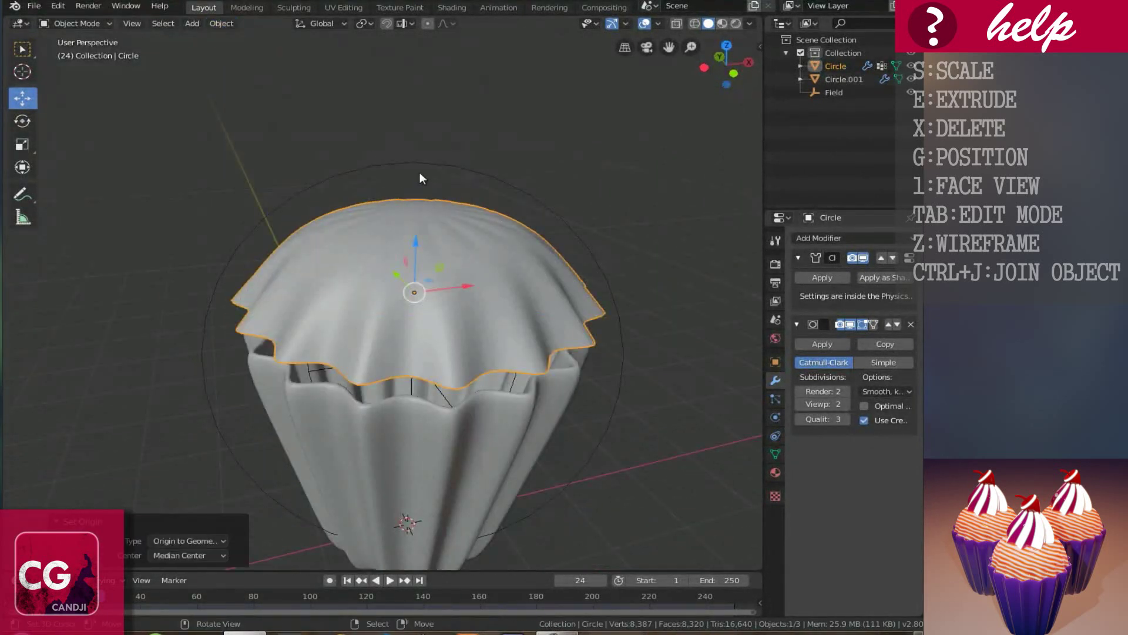
Lower the domed cake top about 0.214 m along Z onto the wrapper
key("g")
key("z")
left_click(424, 258)
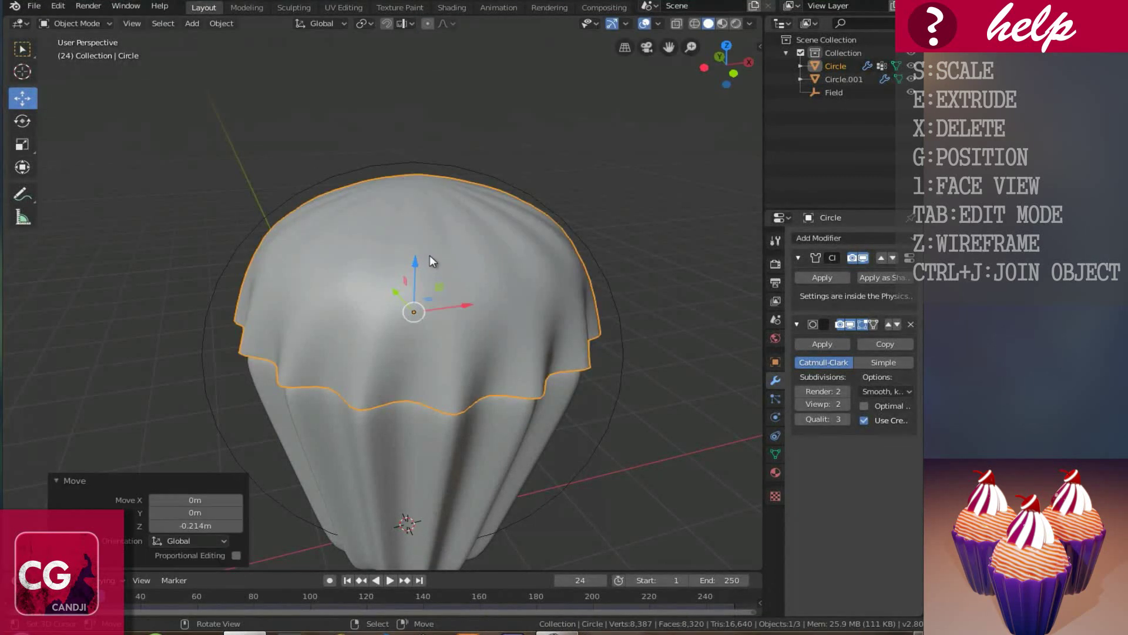
middle_click_drag(443, 257, 529, 306)
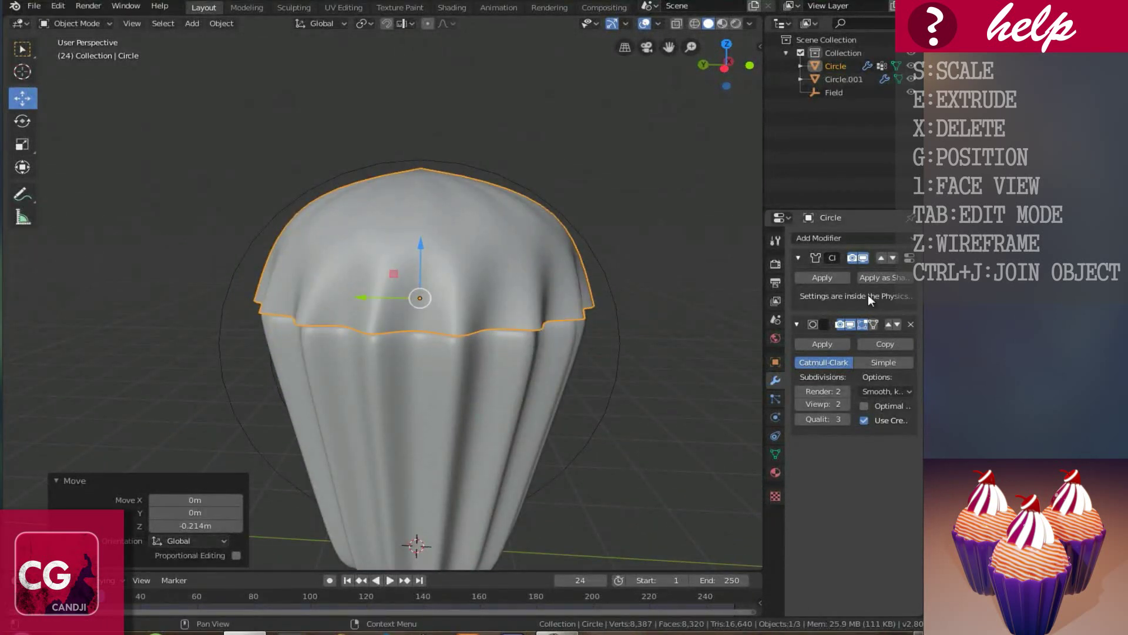
Apply the domed cake top's Cloth modifier and delete the force field
left_click(823, 278)
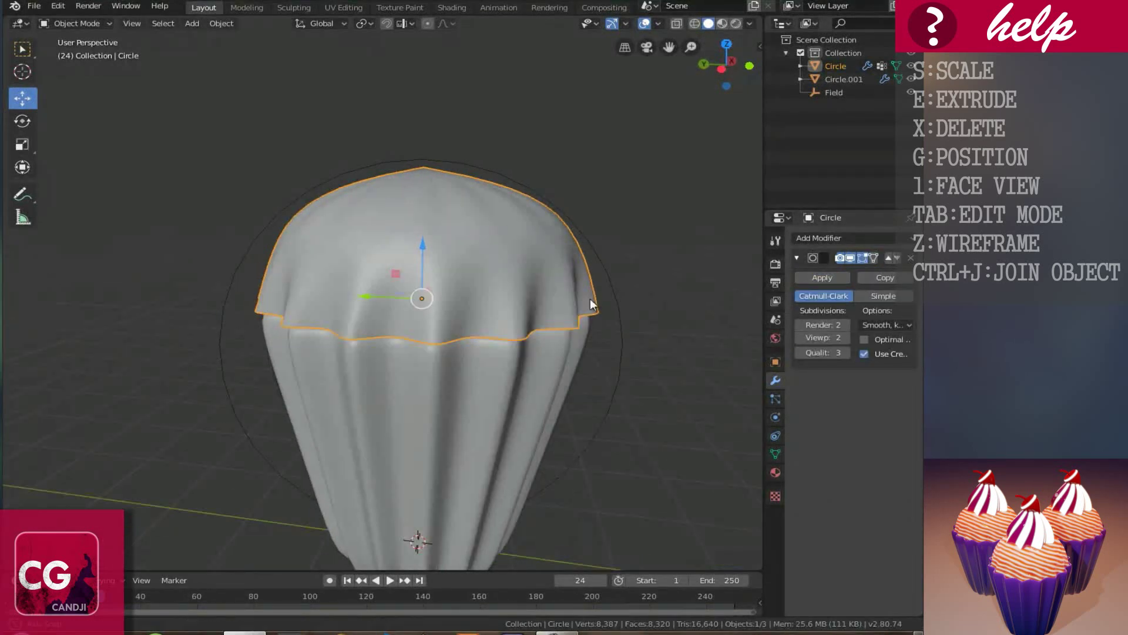
left_click(612, 385)
key("Delete")
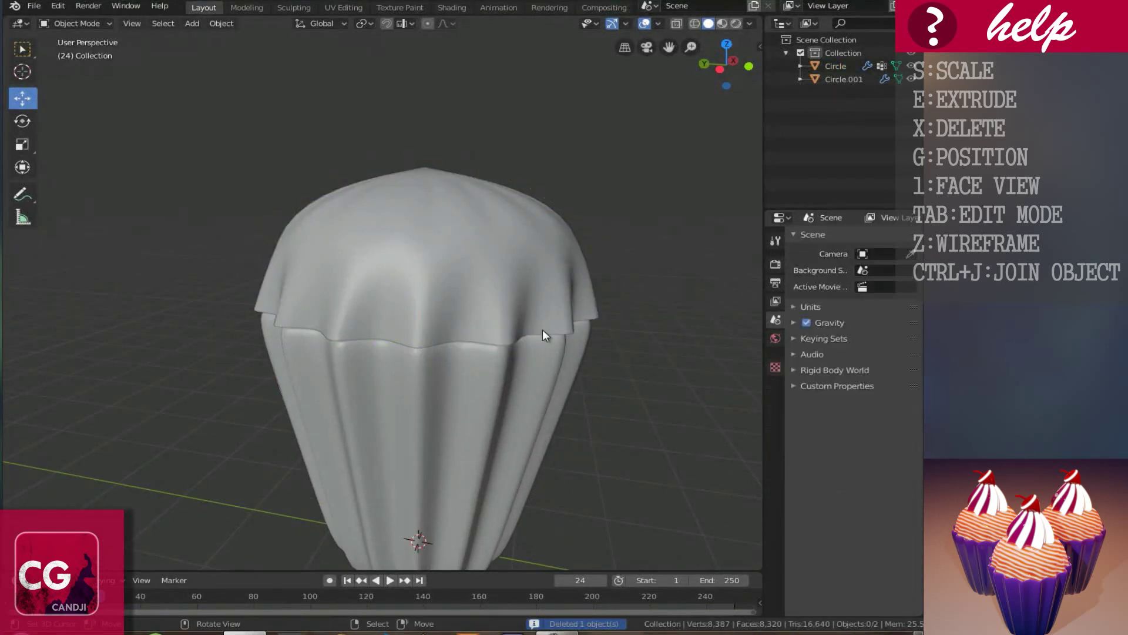
Scale the domed cake top uniformly by about 0.92 so its edge fits inside the wrapper rim
left_click(482, 252)
middle_click_drag(481, 253, 559, 276)
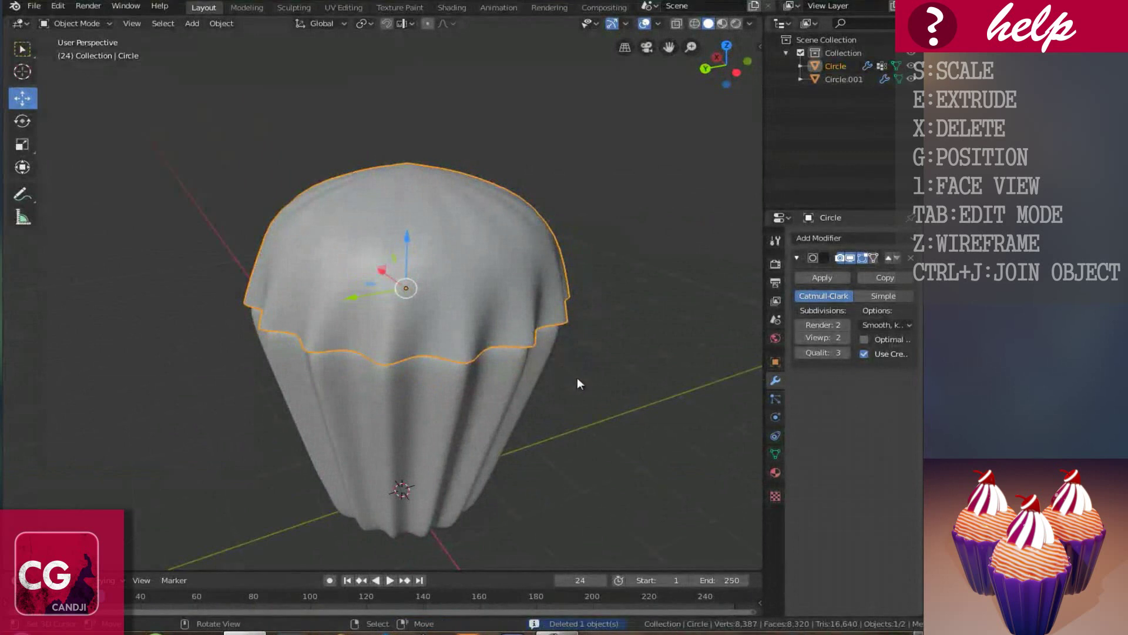
key("s")
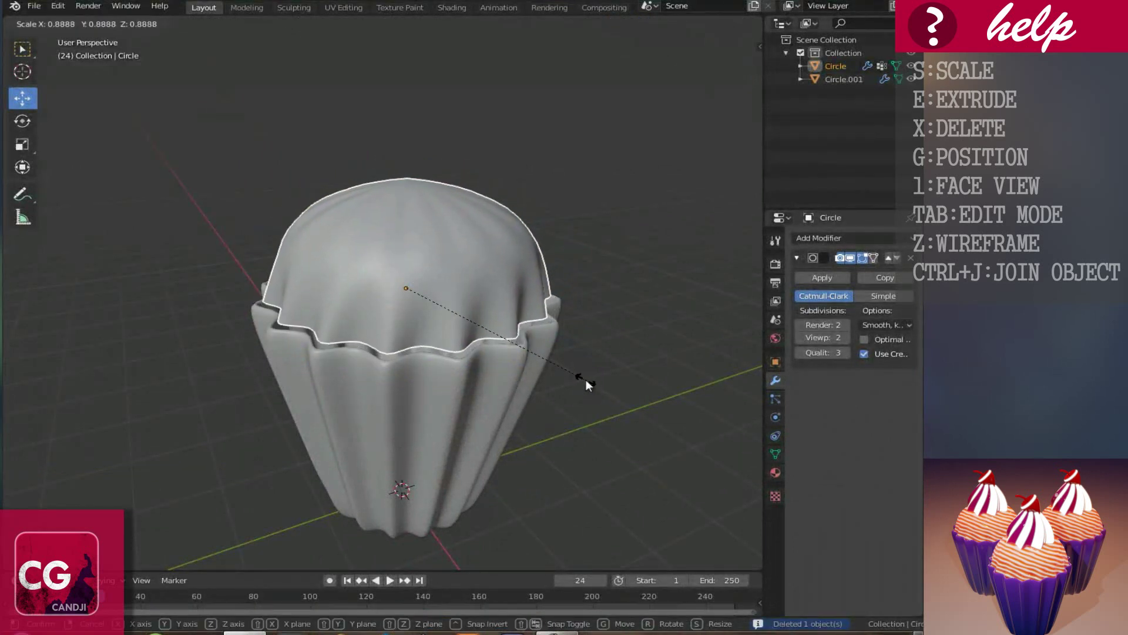
left_click(580, 382)
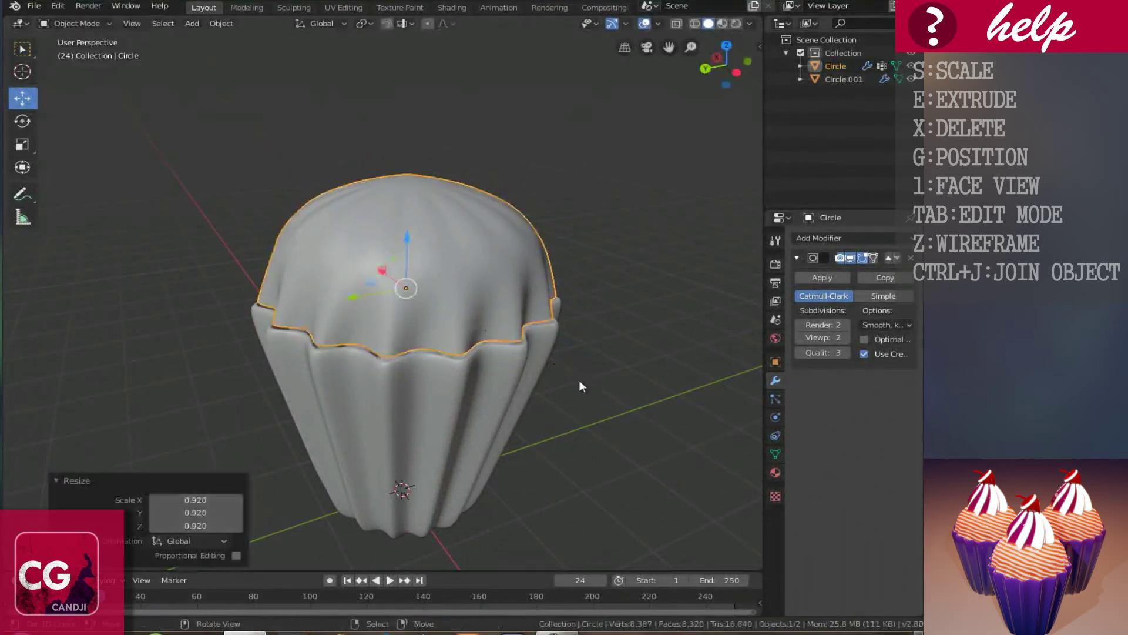
Lower the scaled cake top about 0.112 m along Z into the wrapper
key("g")
key("z")
left_click(409, 250)
middle_click_drag(411, 265, 356, 268)
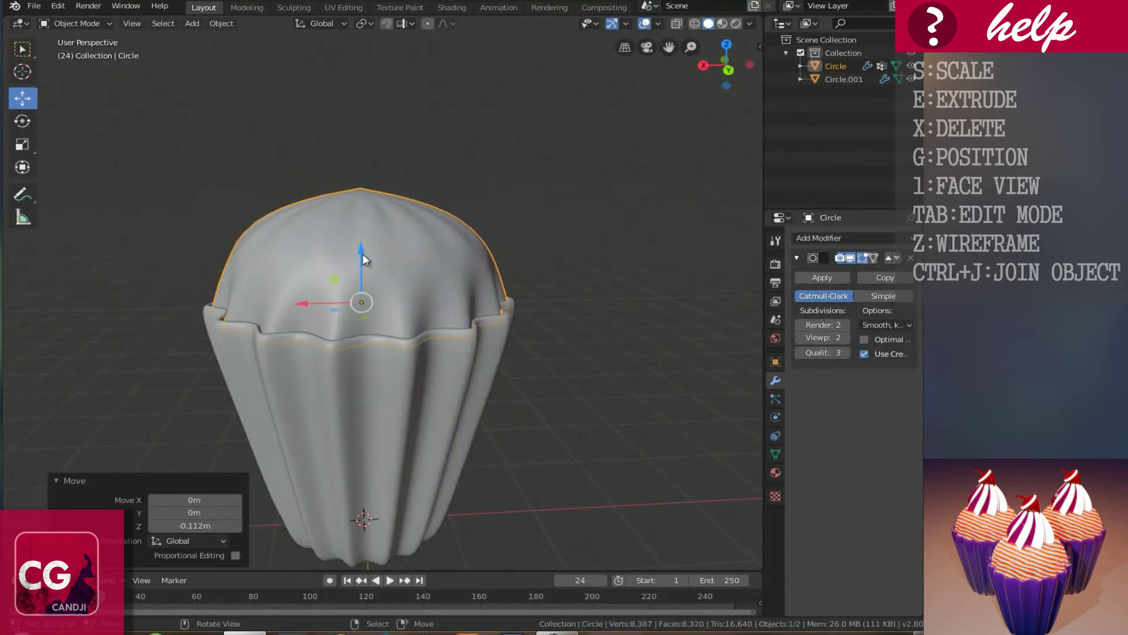
Raise the cake top about 0.007 m along Z and scale it uniformly by about 0.987
key("g")
key("z")
left_click(464, 317)
key("s")
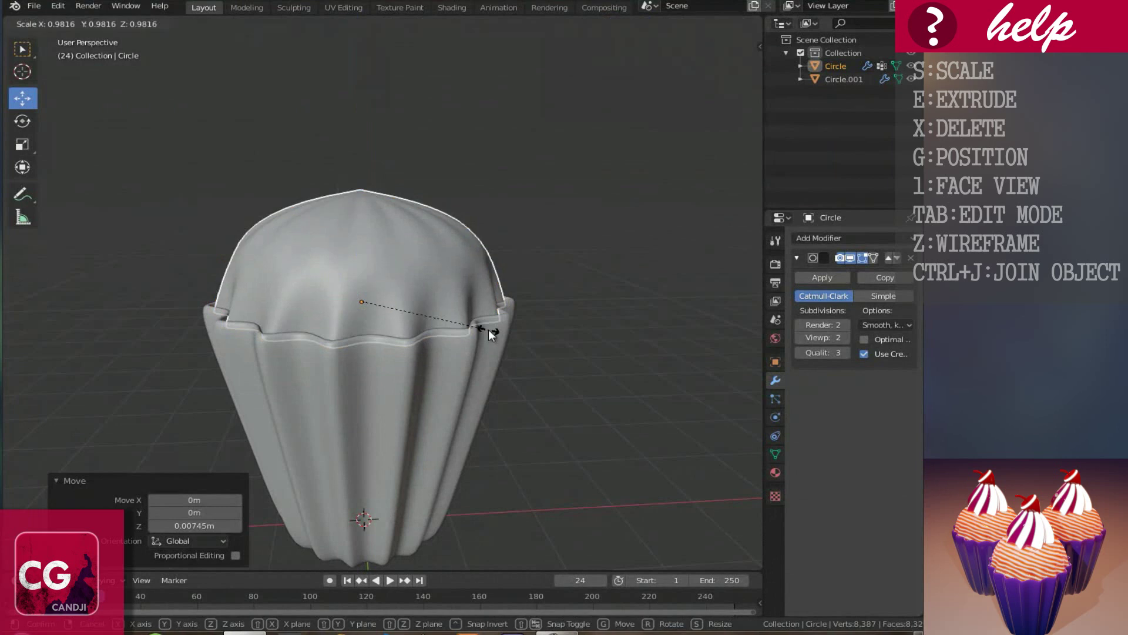
left_click(489, 329)
middle_click_drag(436, 320, 561, 325)
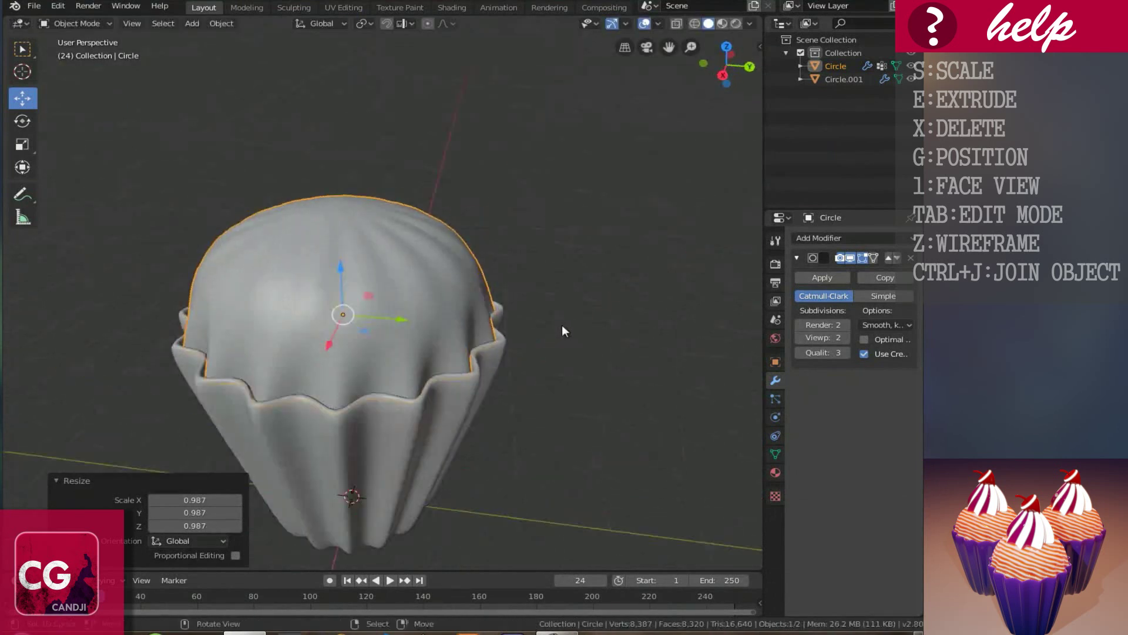
Check the fit around the wrapper rim and lower the cake top slightly along Z
middle_click_drag(450, 418, 495, 367)
left_click(457, 445)
scroll(434, 421, "up", 3)
scroll(511, 406, "down", 3)
left_click(375, 281)
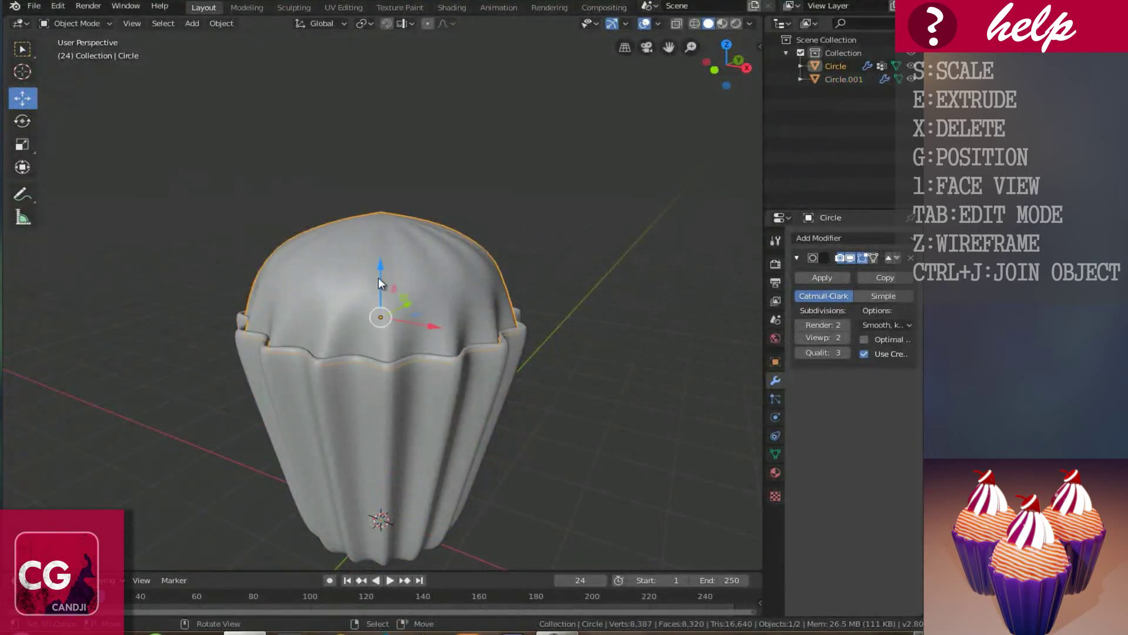
left_click_drag(380, 264, 385, 276)
left_click(436, 434)
Add a mesh circle with 16 vertices as the base outline for the frosting
middle_click_drag(436, 434, 336, 370)
key("shift+a")
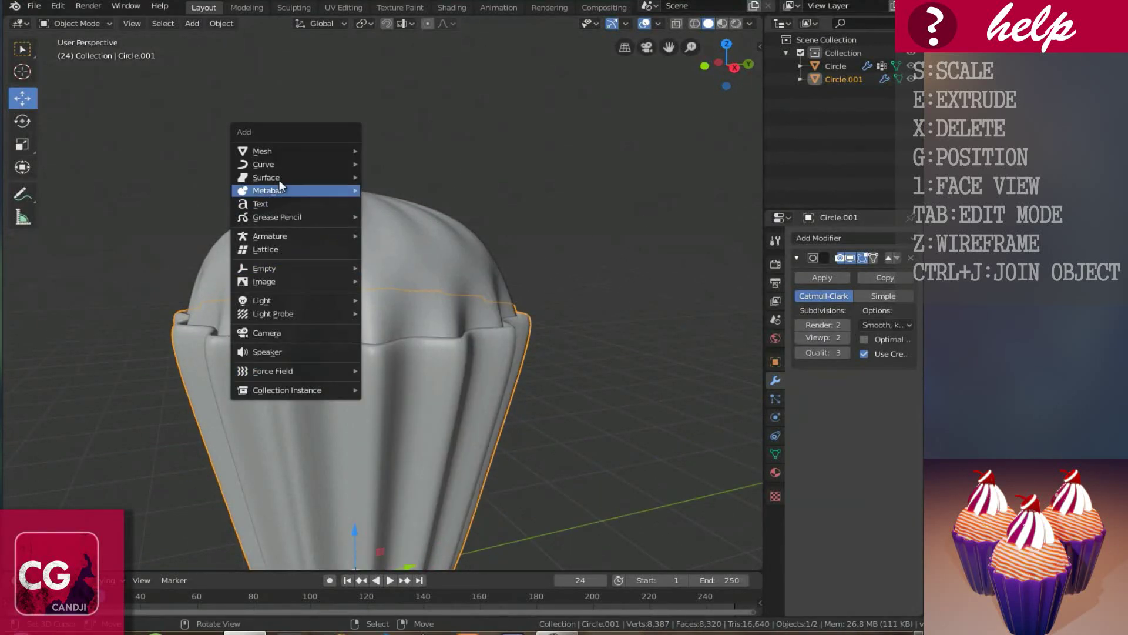
mouse_move(272, 152)
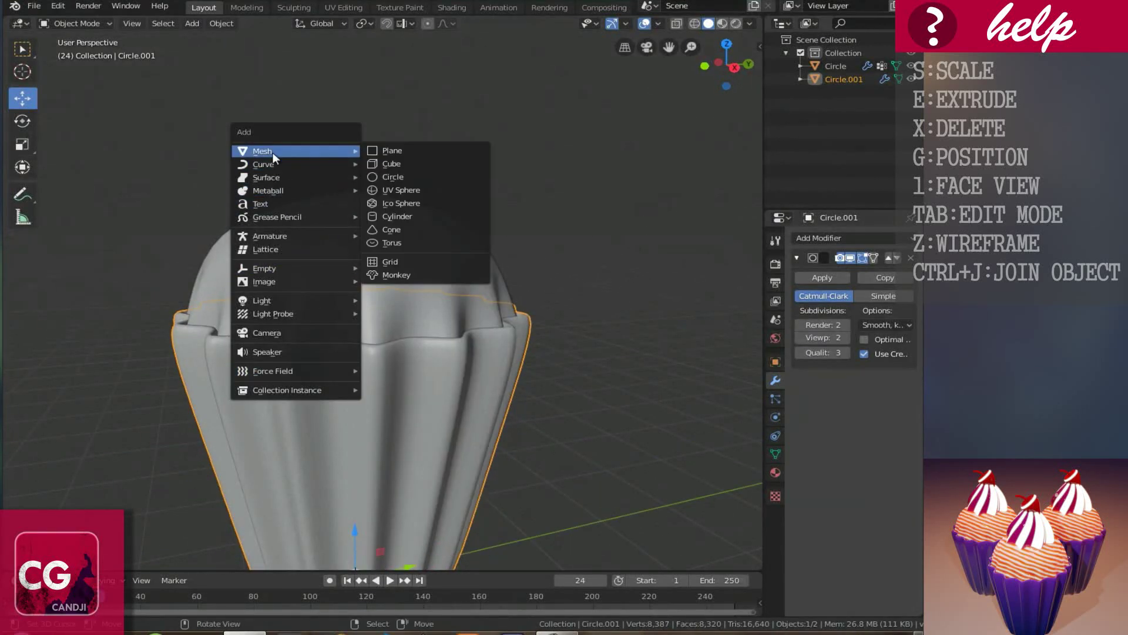
left_click(404, 177)
scroll(399, 207, "down", 3)
left_click(184, 416)
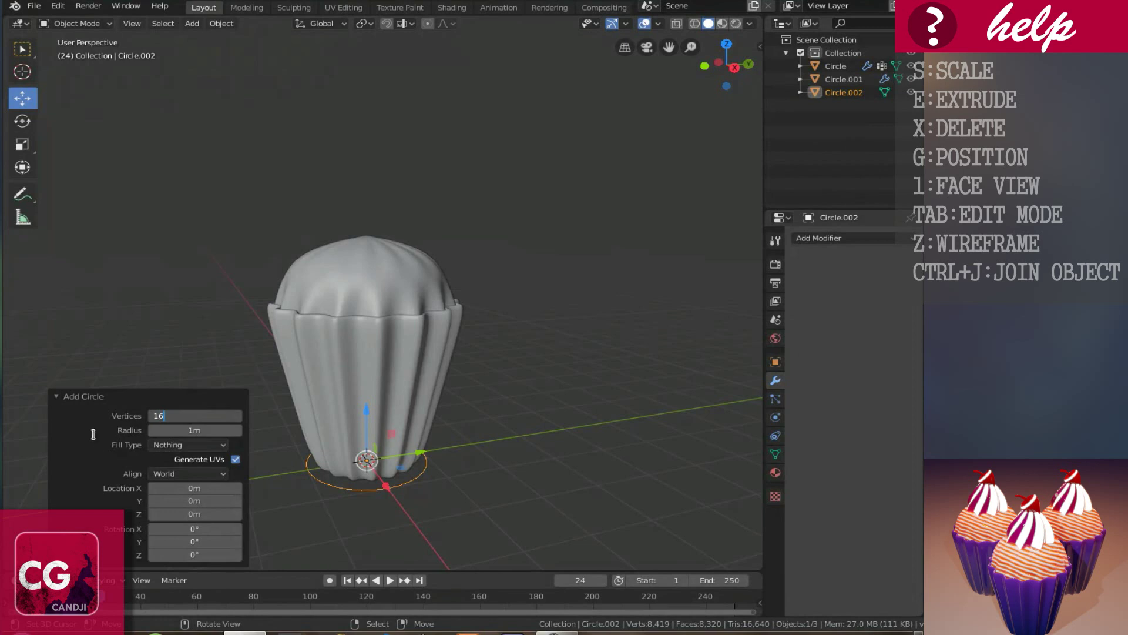
In Edit Mode, raise the circle's vertices about 4.41 m along Z to above the cake top
key("Tab")
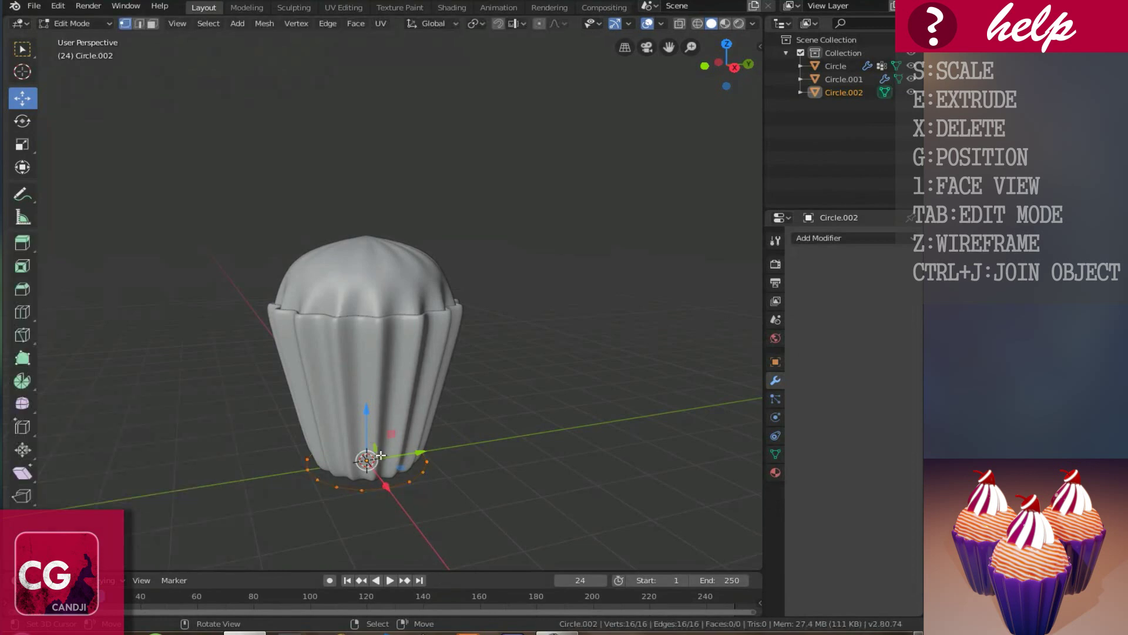
left_click_drag(368, 412, 360, 187)
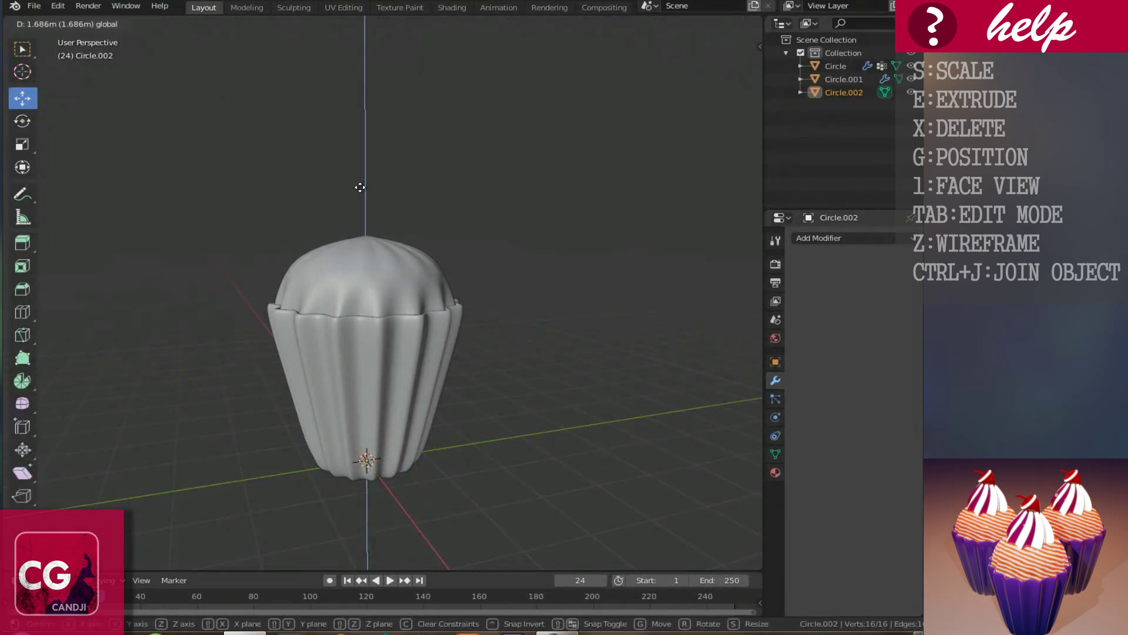
left_click_drag(365, 100, 365, 100)
Select every second vertex of the circle from the top view and scale them inward to form an eight-pointed star
key("KP_7")
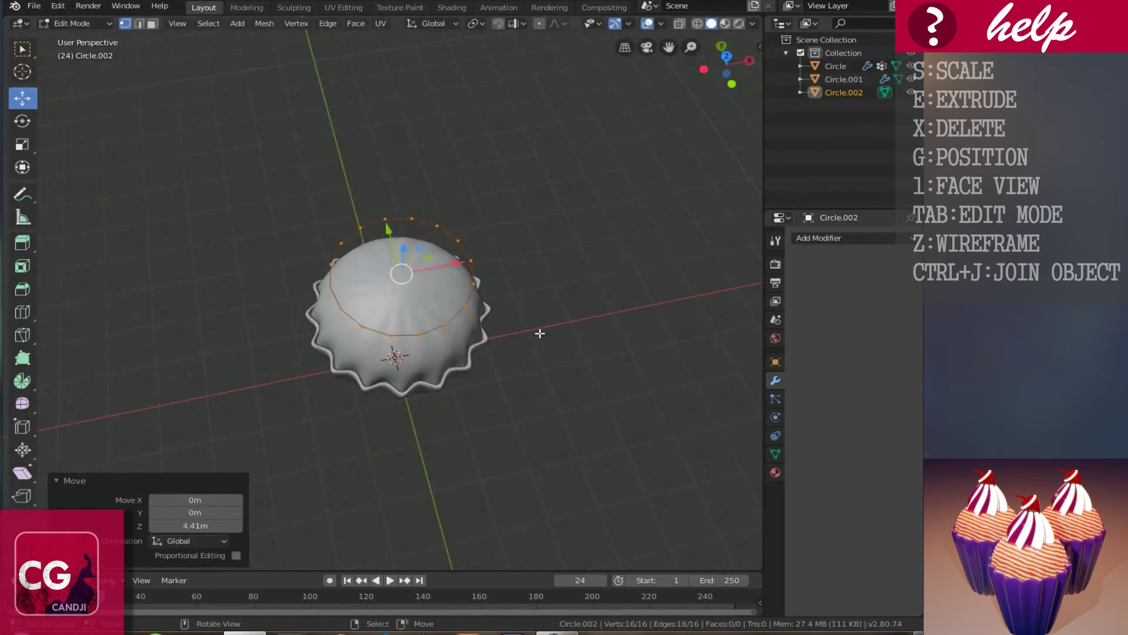
scroll(538, 336, "up", 4)
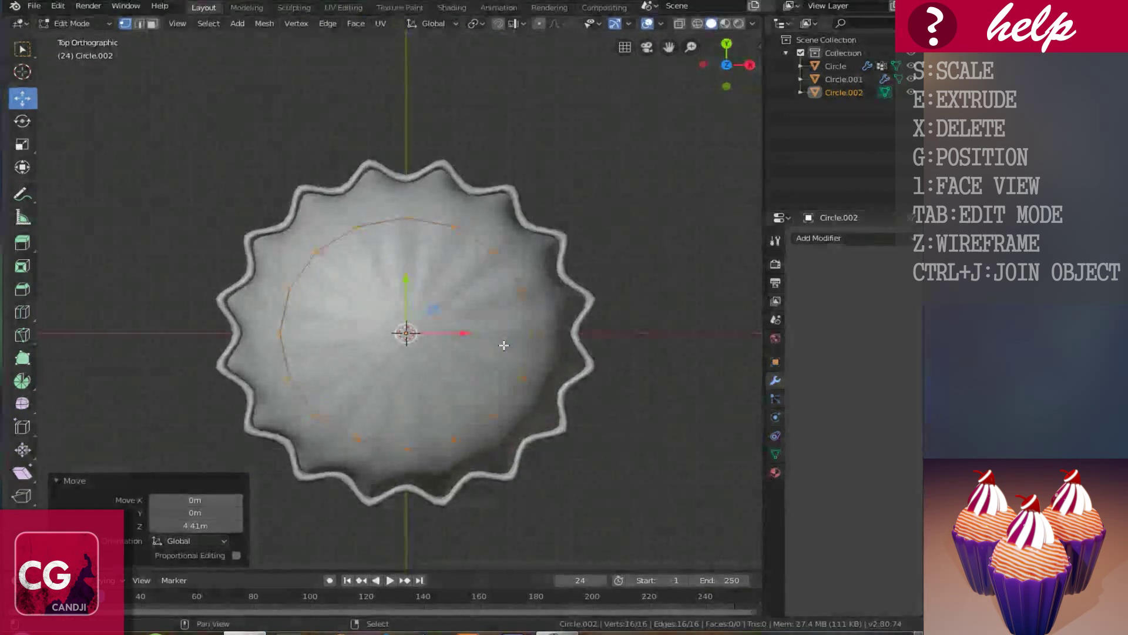
scroll(419, 399, "up", 2)
left_click(417, 419)
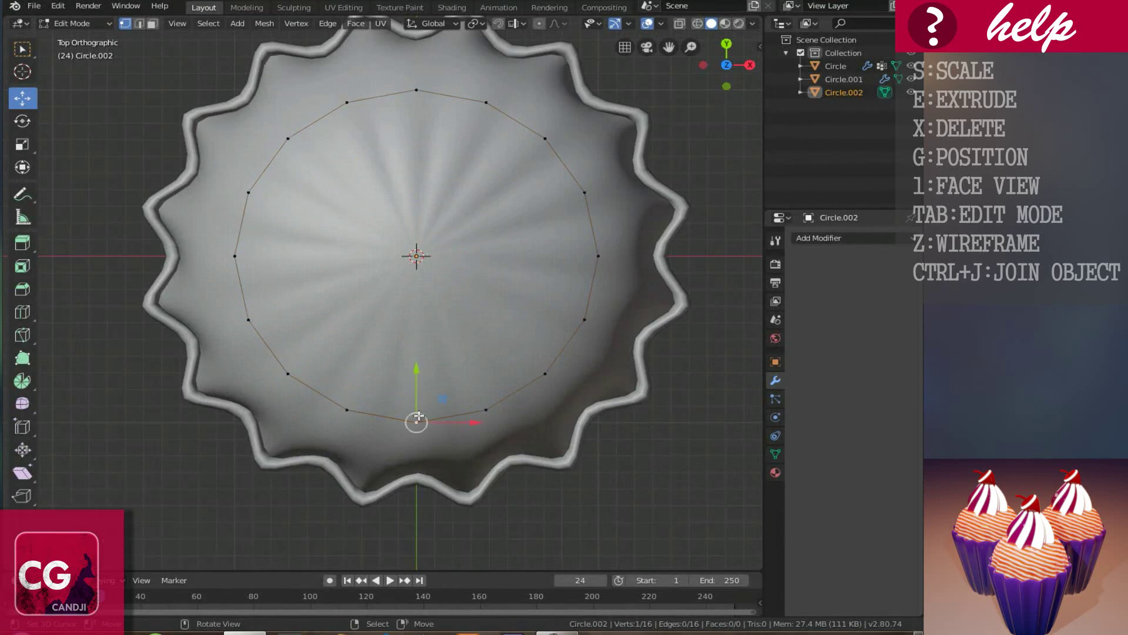
left_click(545, 373, "shift")
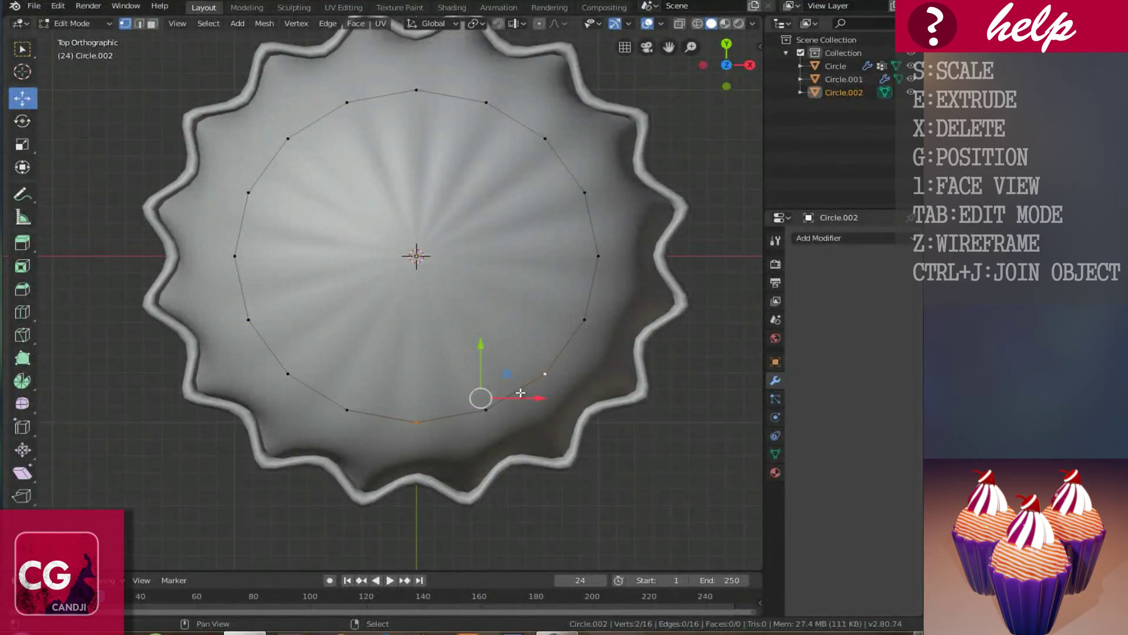
left_click(603, 251, "shift")
left_click(549, 143, "shift")
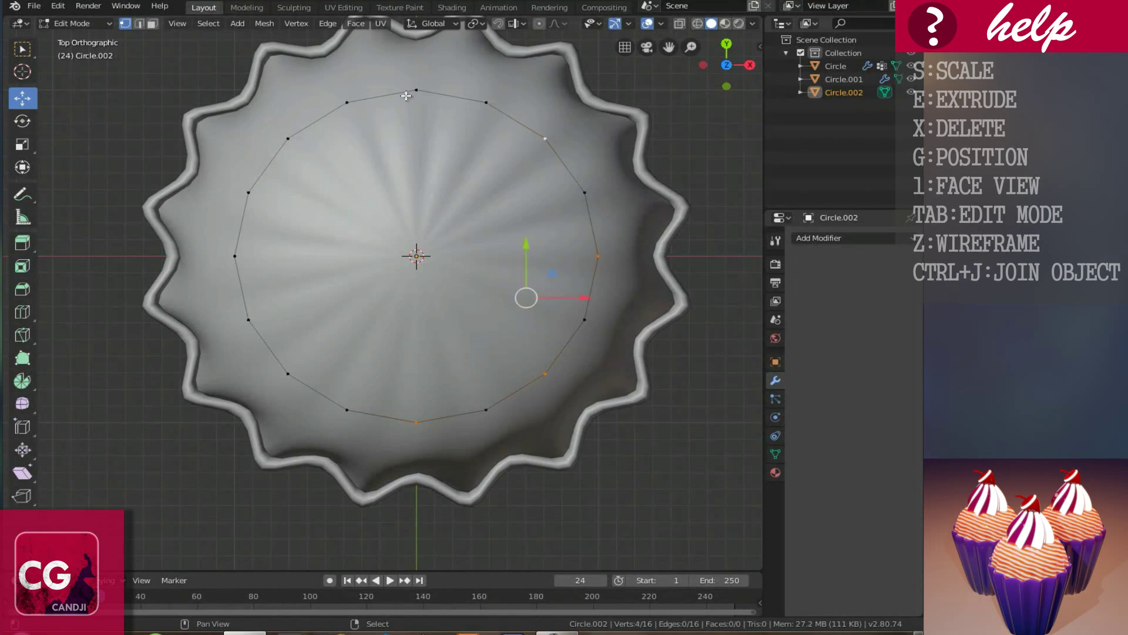
left_click(237, 257, "shift")
left_click(291, 373, "shift")
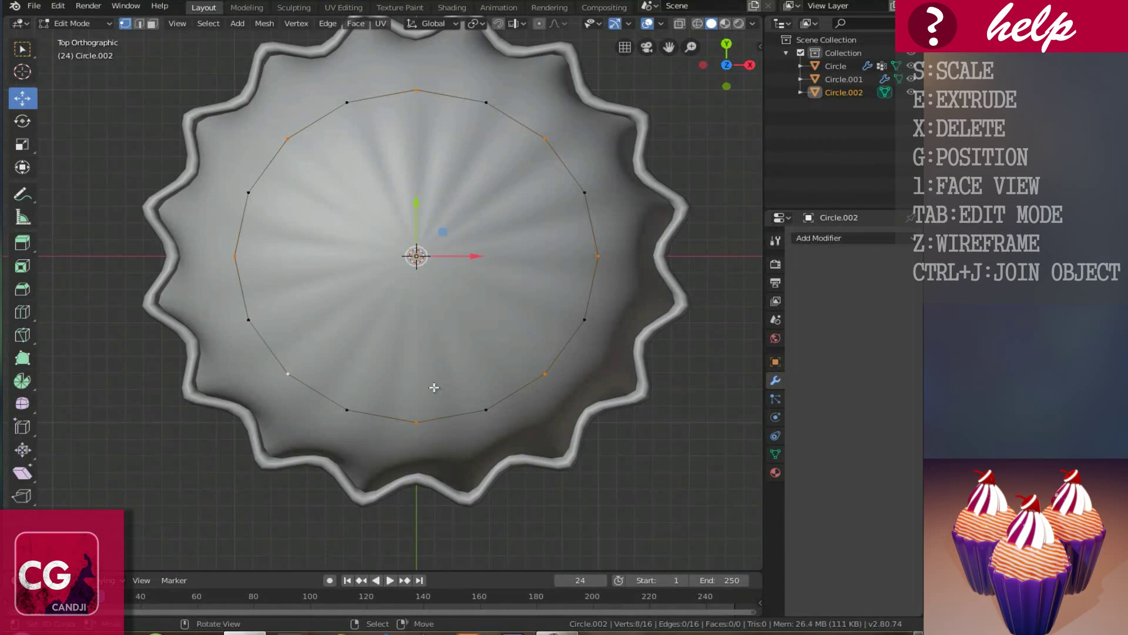
key("s")
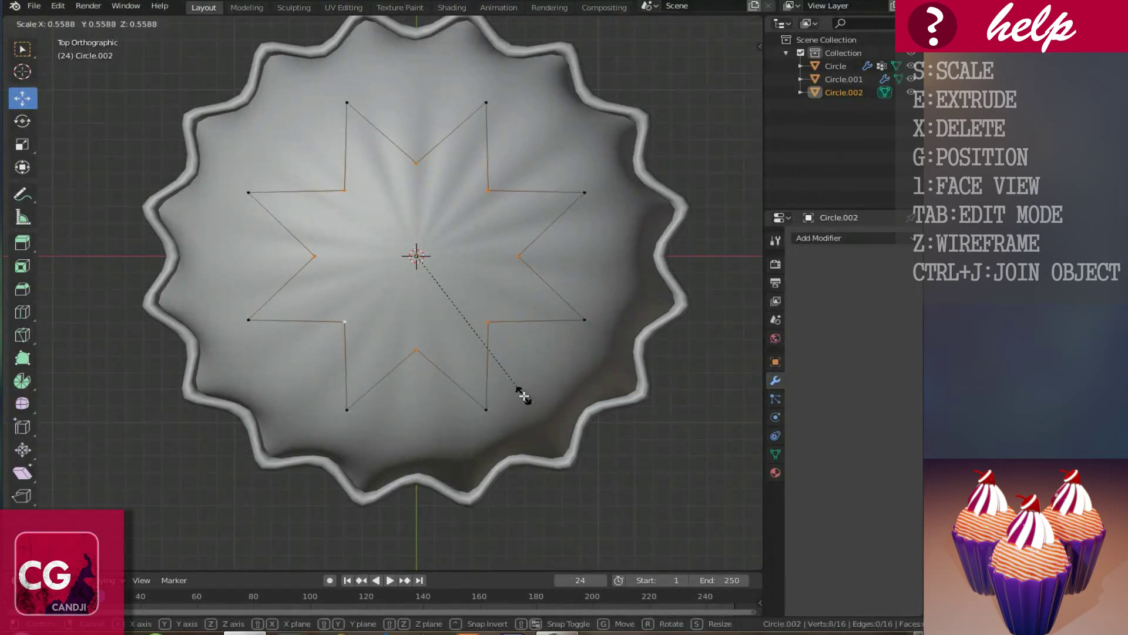
left_click(532, 406)
middle_click_drag(531, 406, 388, 311)
Extrude the whole star outline about 0.52 m upward along Z in the front view
key("a")
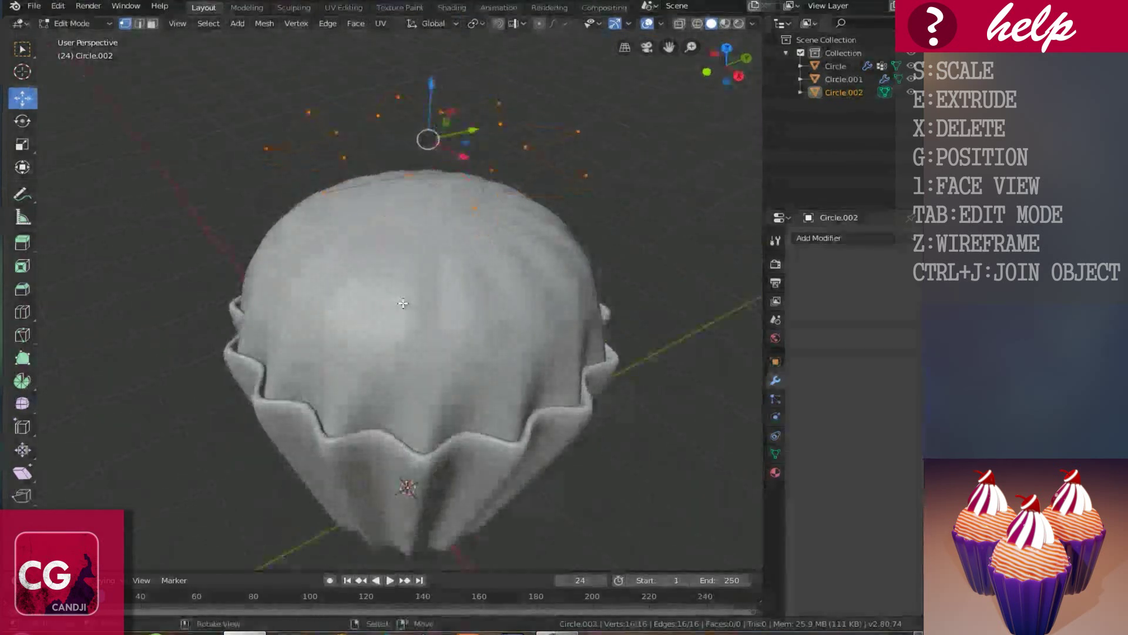
key("KP_1")
scroll(404, 303, "down", 4)
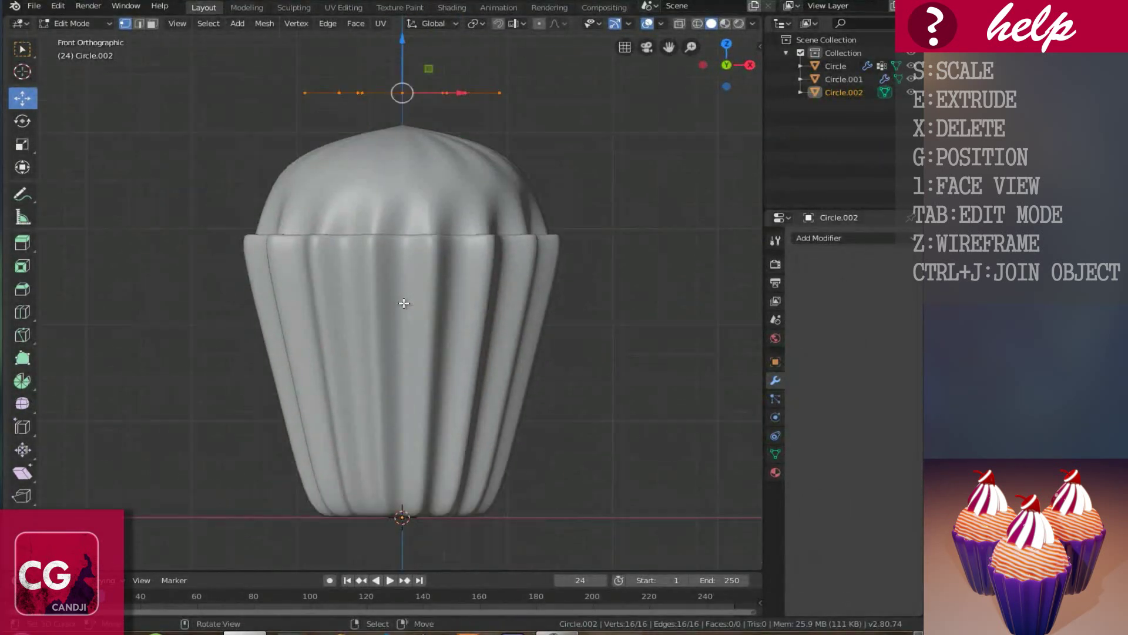
scroll(404, 303, "up", 2, "shift")
scroll(404, 303, "up", 3)
scroll(404, 303, "up", 2, "shift")
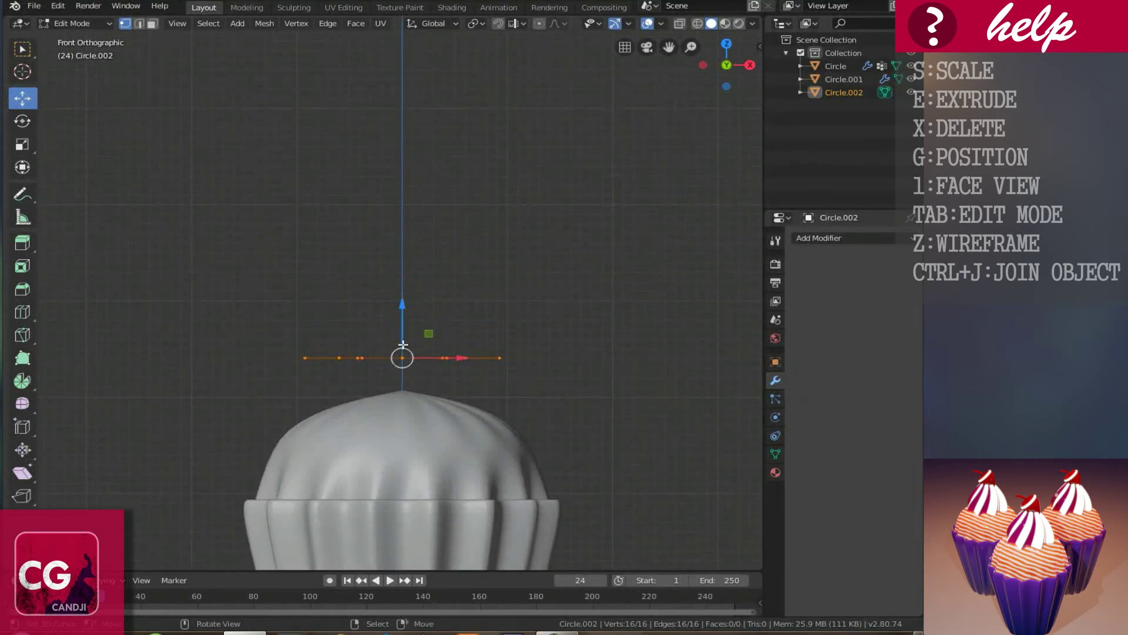
key("e")
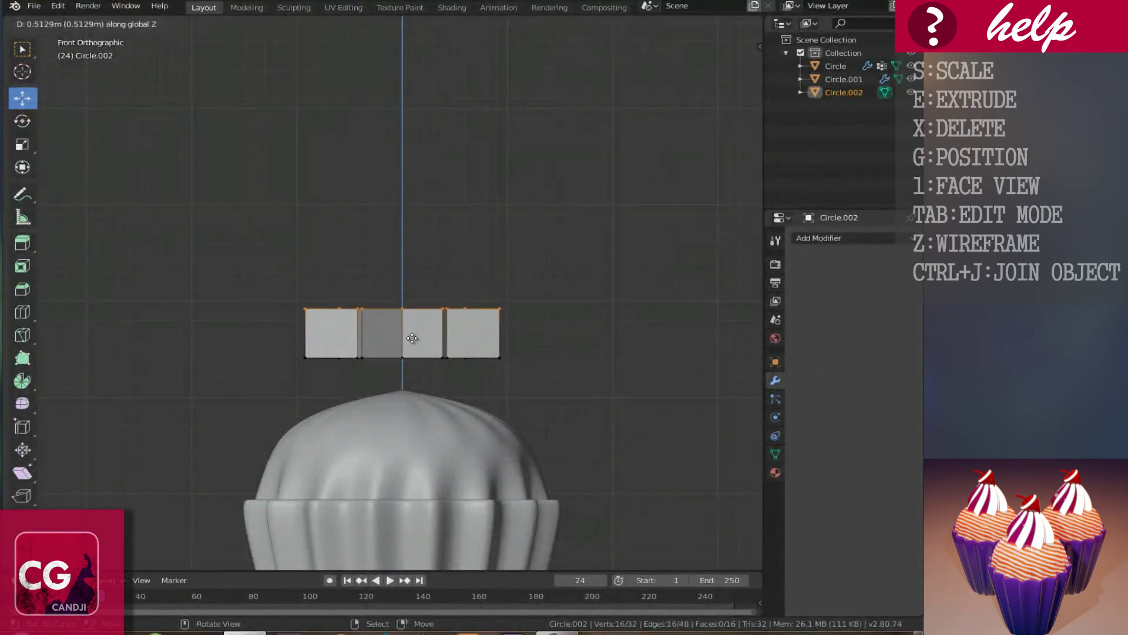
left_click(413, 338)
Rotate the extruded top loop of the star 15° around the Z axis
key("shift+z")
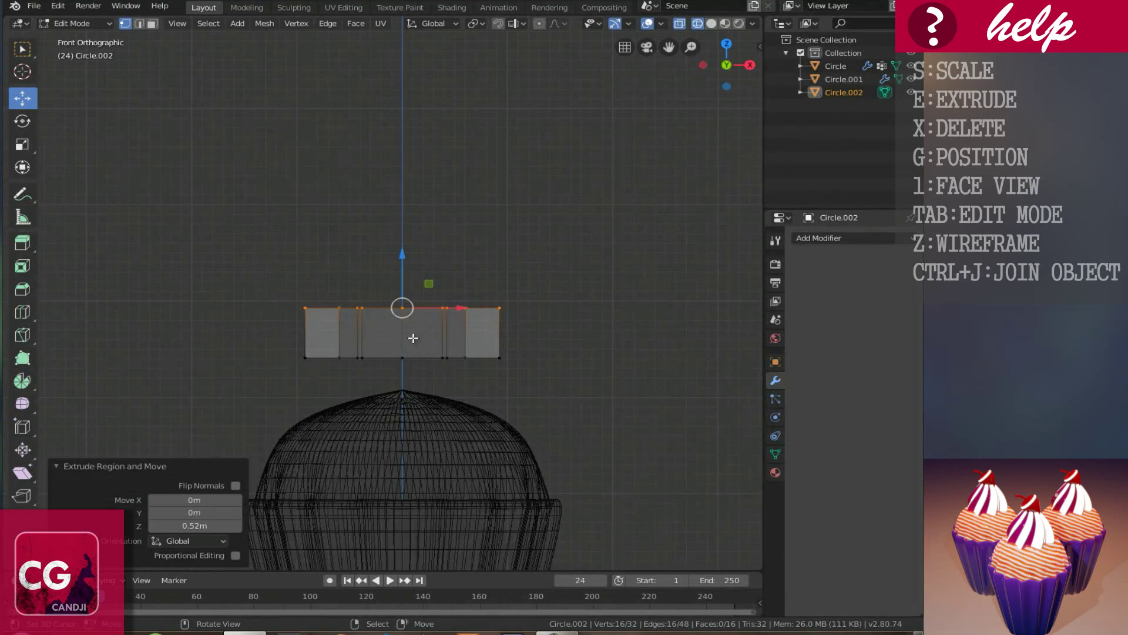
key("shift+z")
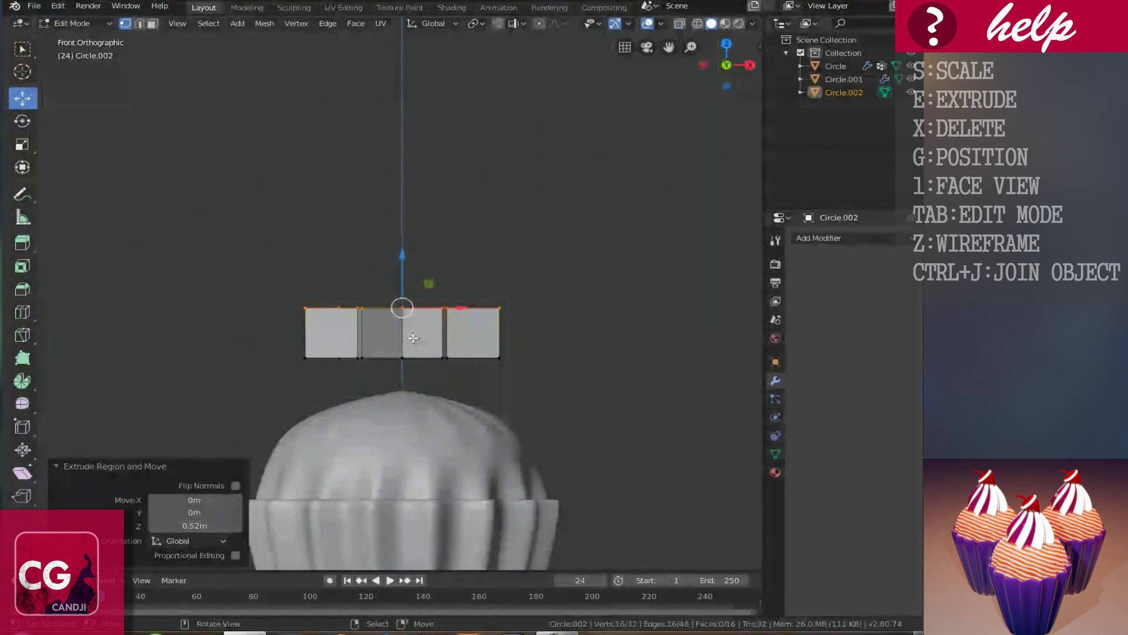
type("rz")
type("15")
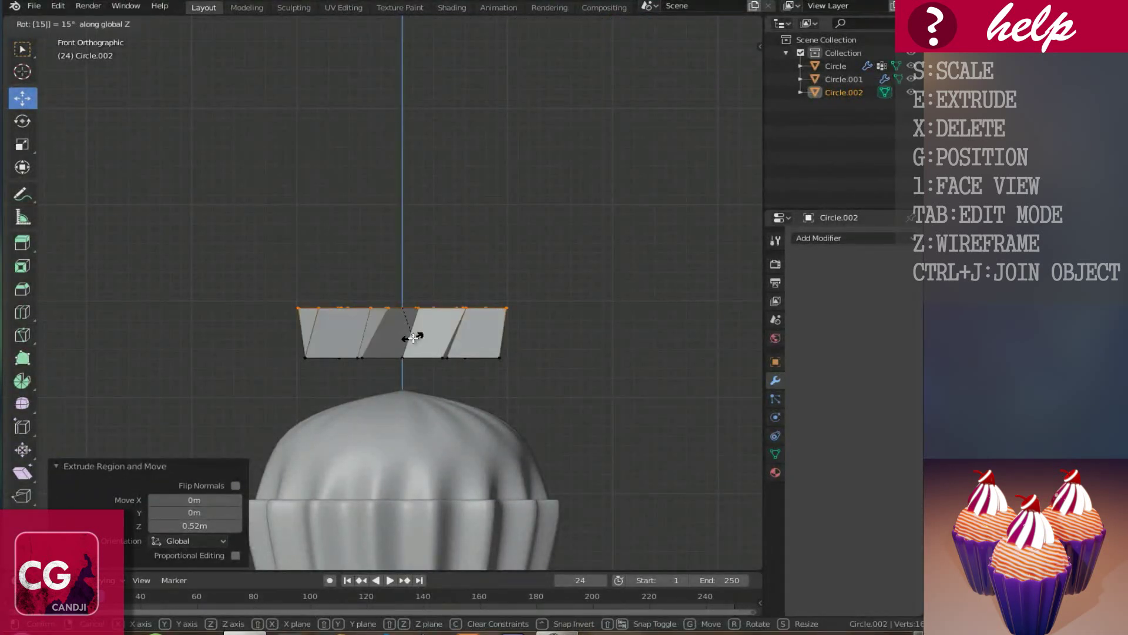
key("Return")
middle_click_drag(413, 338, 449, 377)
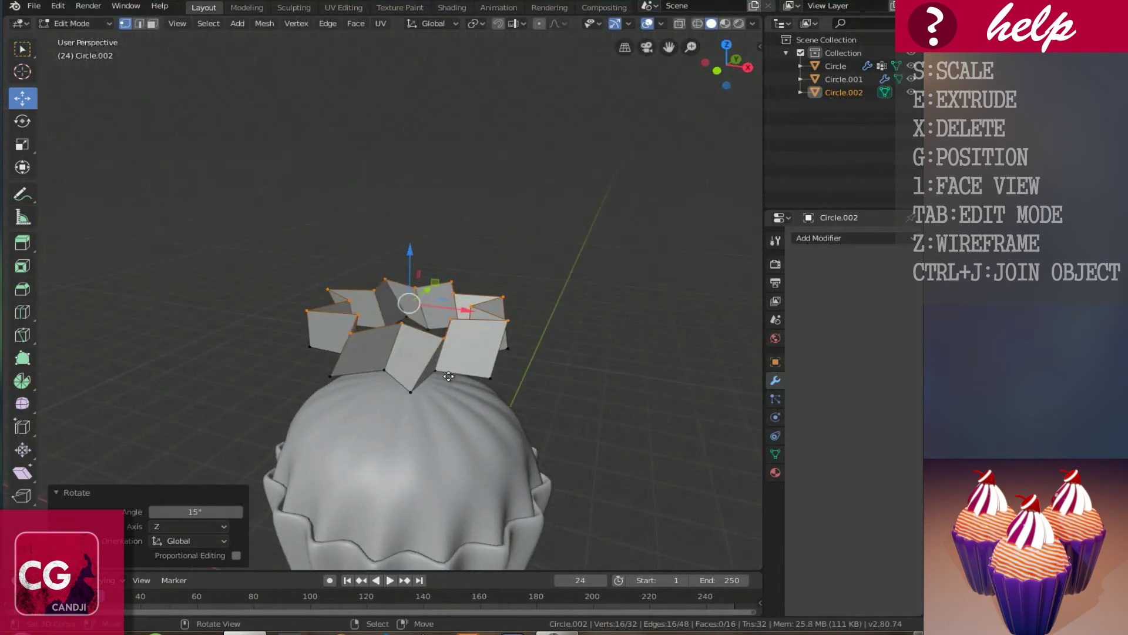
Extrude the star's twisted top loop about 0.38 m further upward along Z
key("e")
key("z")
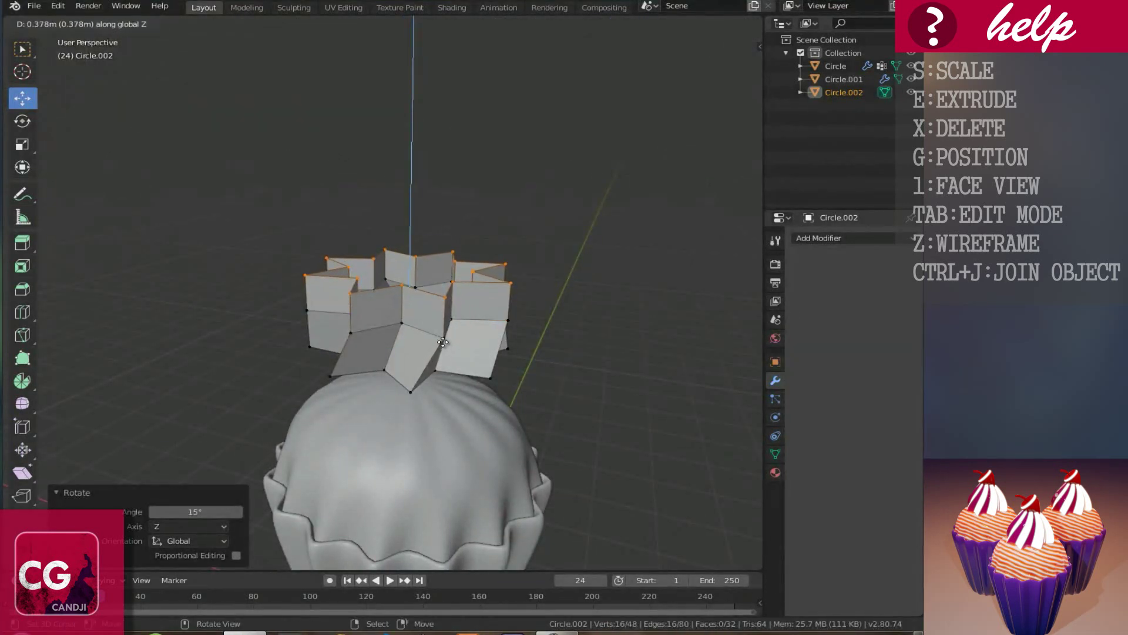
left_click(442, 342)
Scale the star's middle edge loop inward uniformly by about 0.855
left_click(426, 335, "alt")
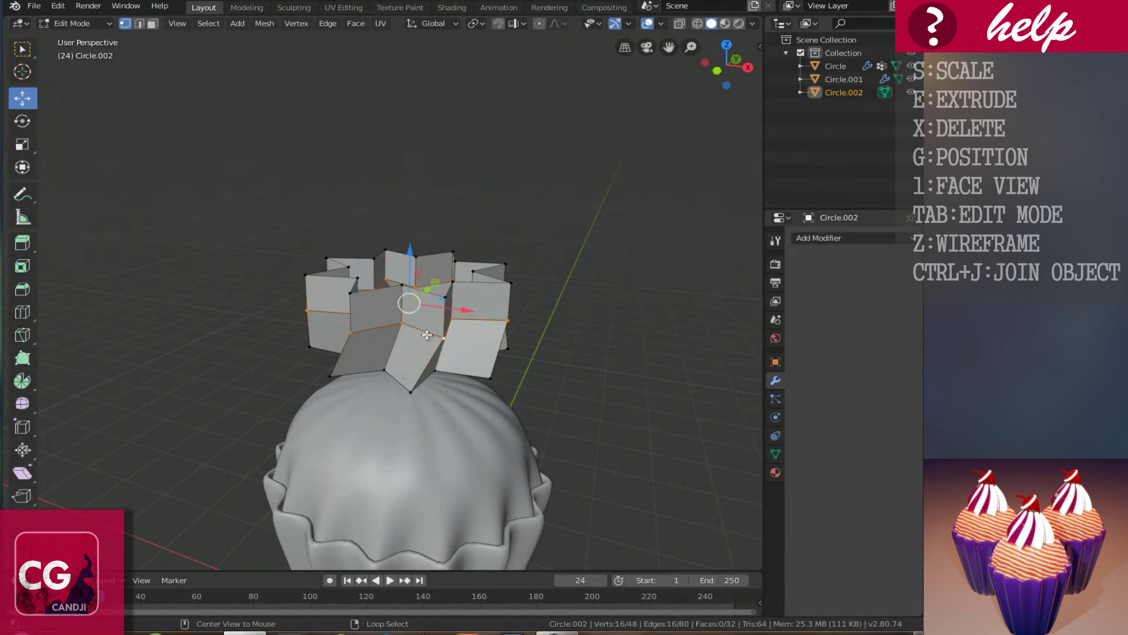
key("s")
left_click(646, 422)
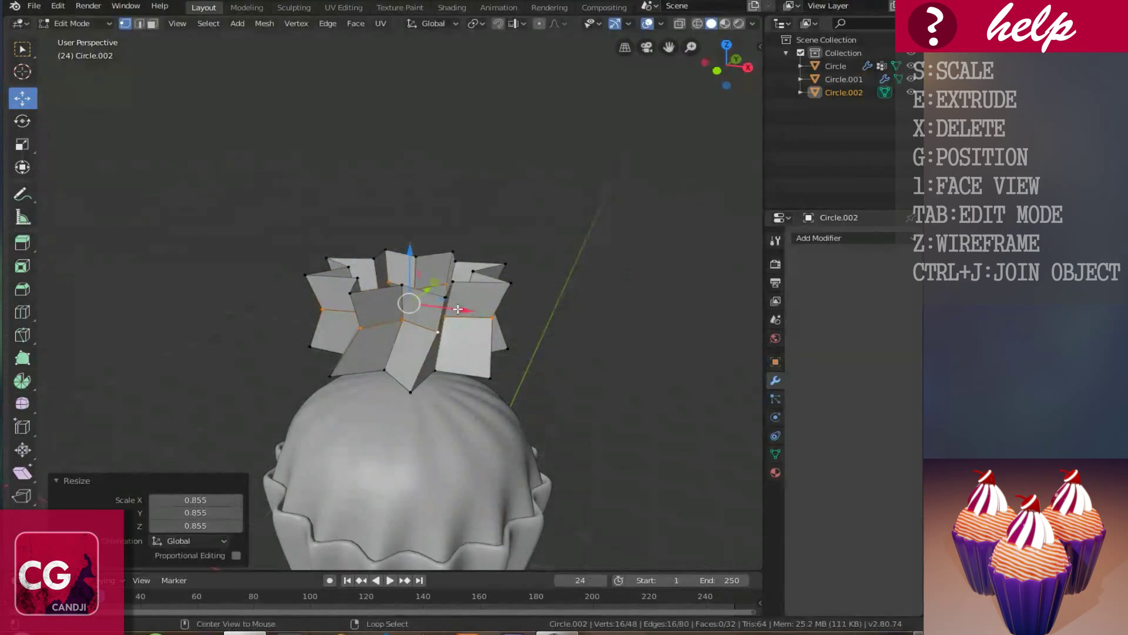
Scale the star's top edge loop inward uniformly by about 0.595 and rotate it 15° around the Z axis
left_click(487, 286, "alt")
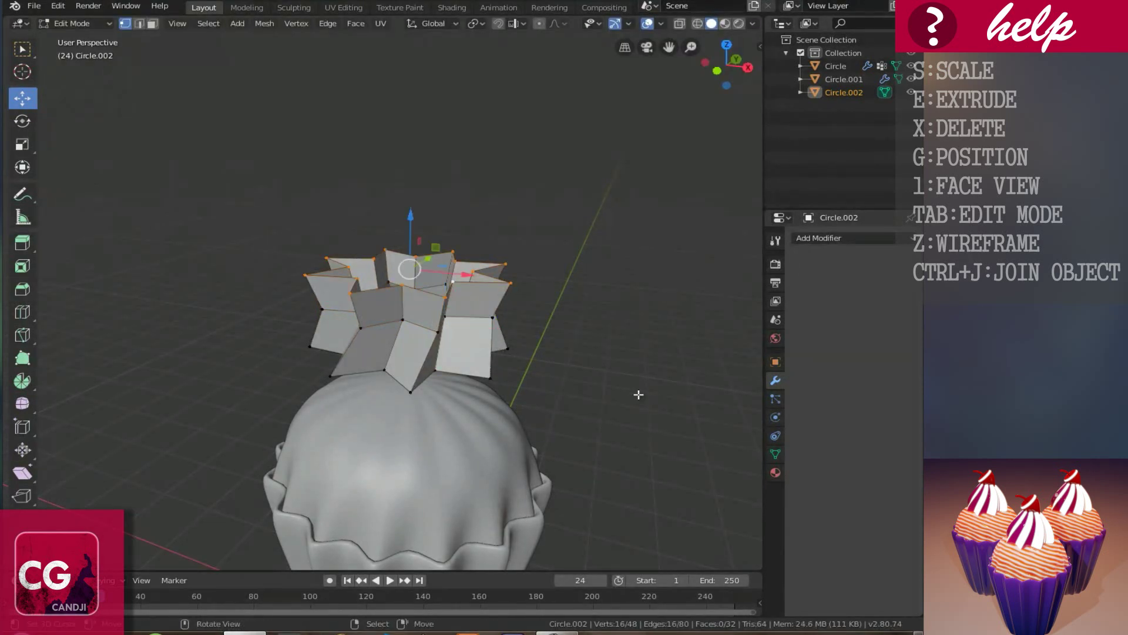
key("s")
left_click(558, 342)
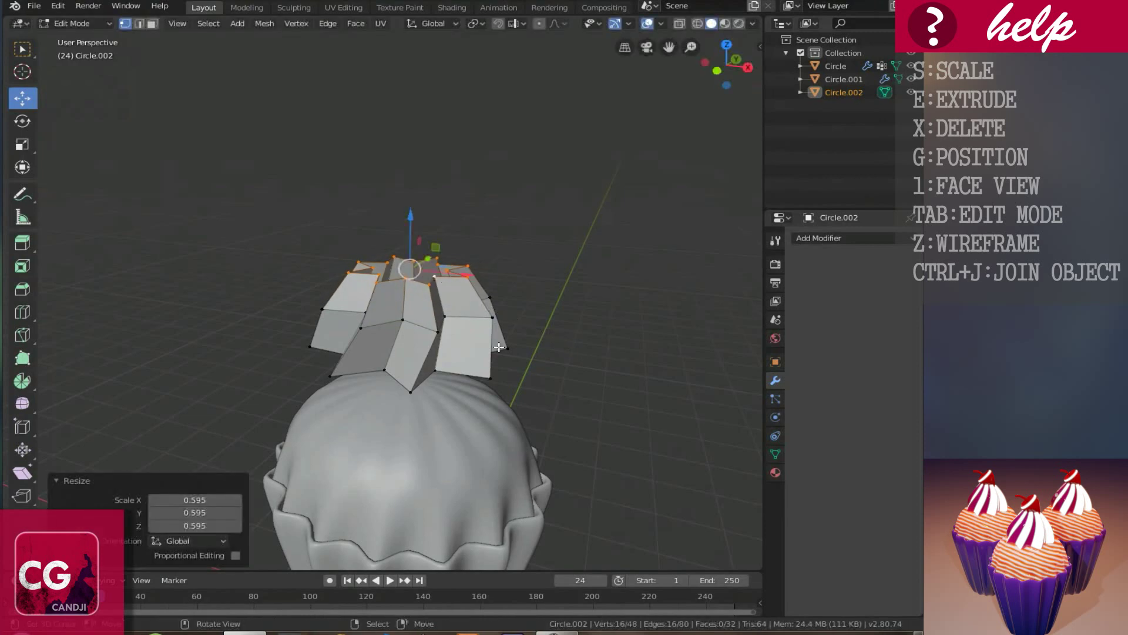
type("rz")
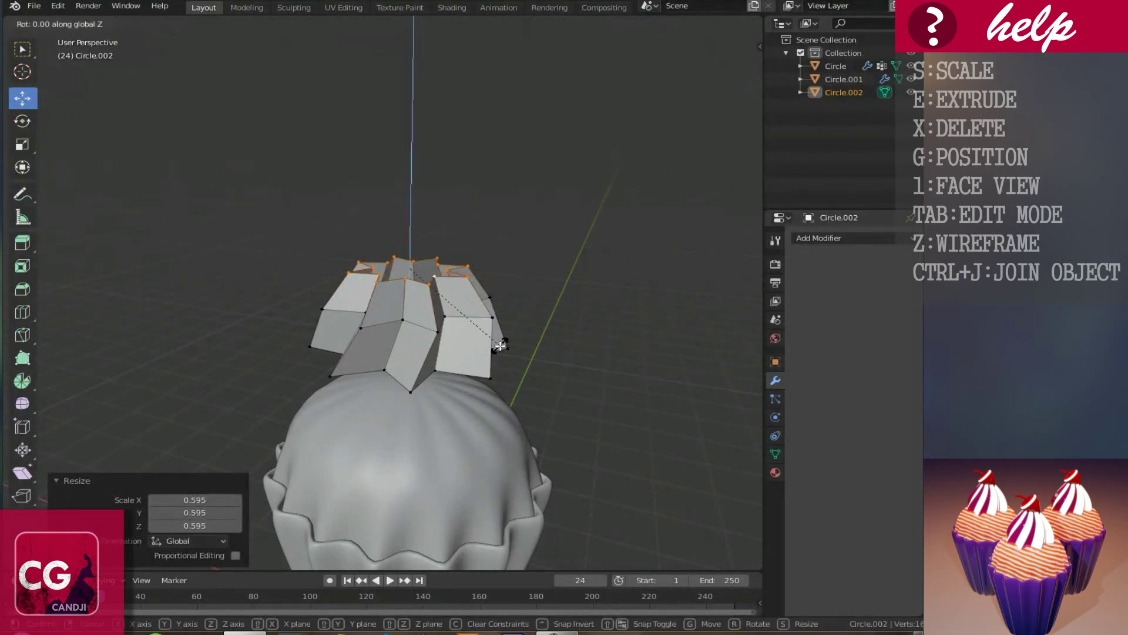
type("15")
key("Return")
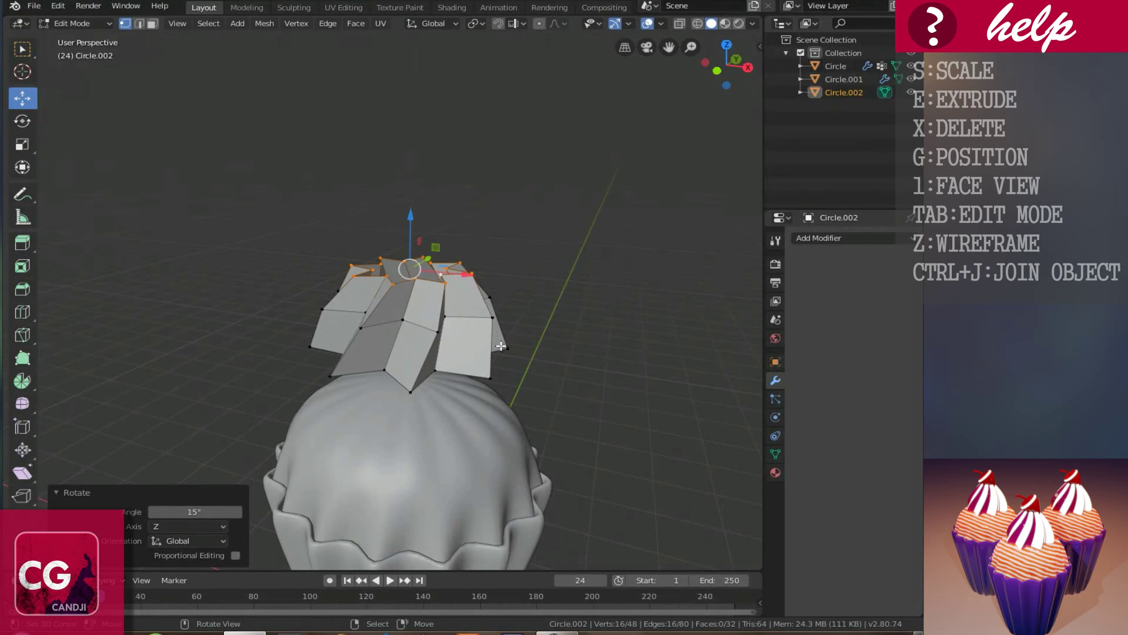
Extrude the star's top loop about 0.363 m upward along Z, twisted 15° around Z and tapered uniformly by about 0.488
key("e")
key("z")
left_click(506, 312)
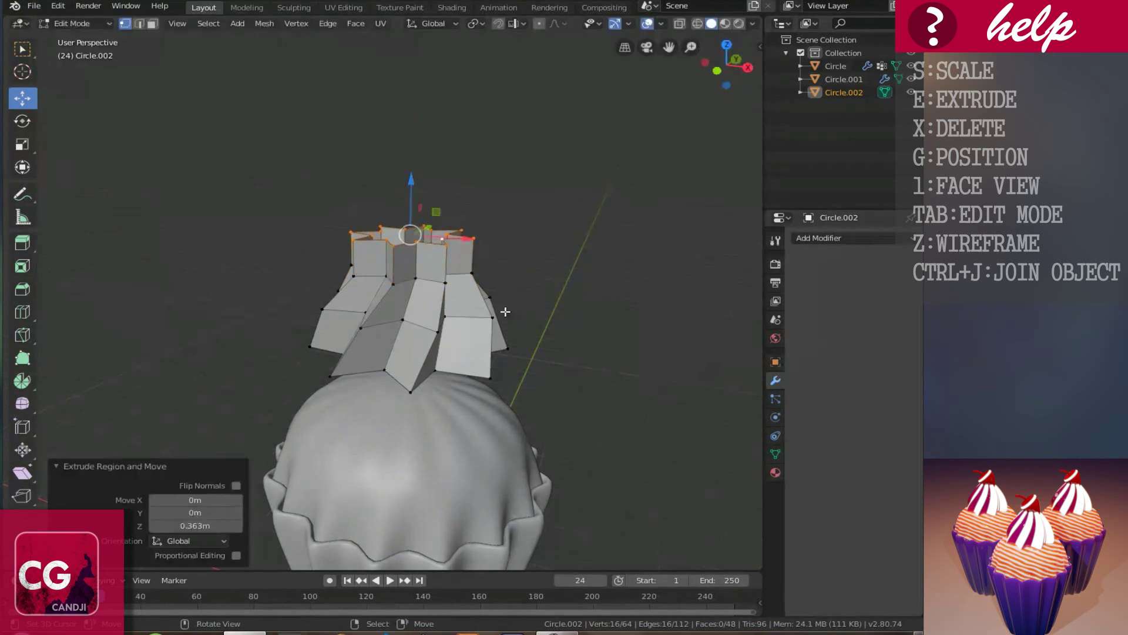
key("r")
key("z")
type("1")
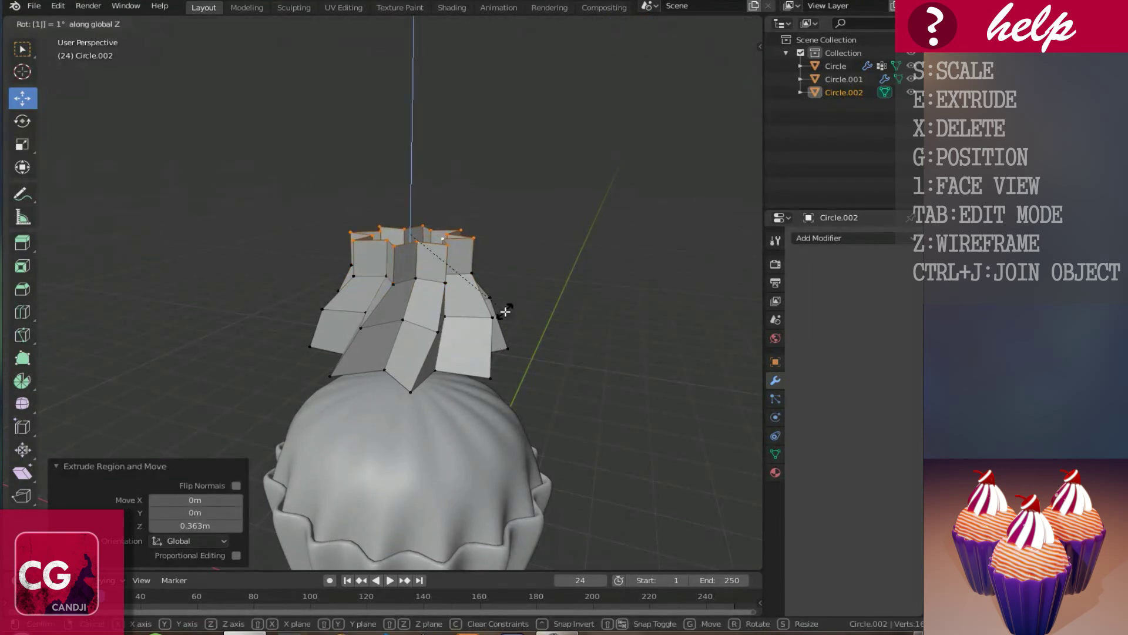
type("5")
key("s")
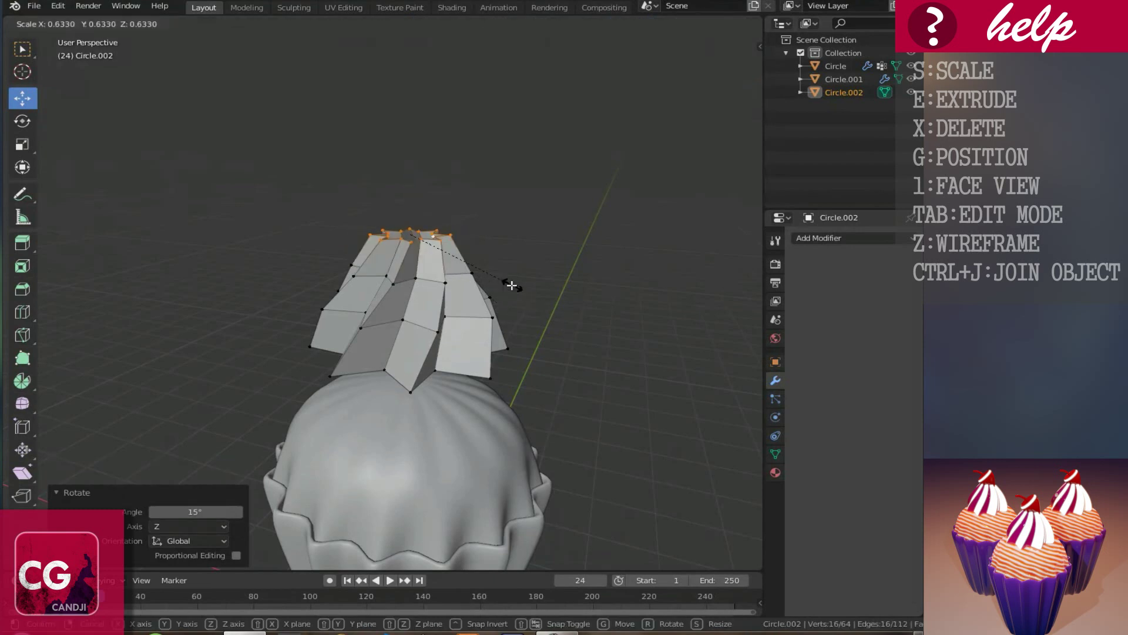
left_click(511, 285)
Extrude the top loop about 0.196 m further upward along Z and scale it inward into a narrow tip
key("g")
key("z")
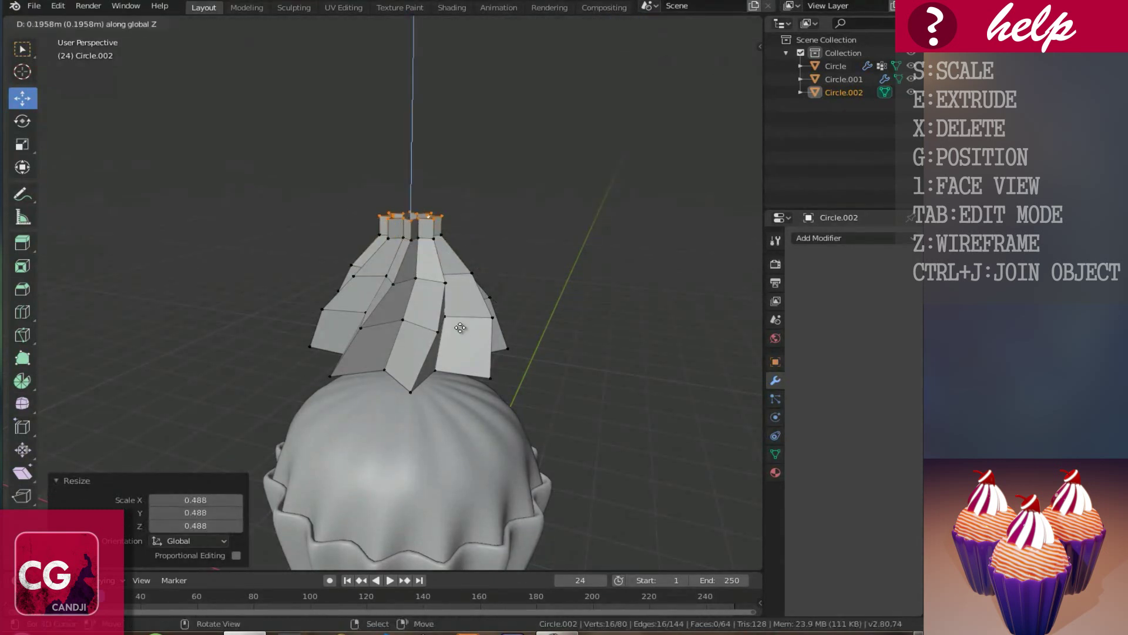
left_click(511, 330)
key("s")
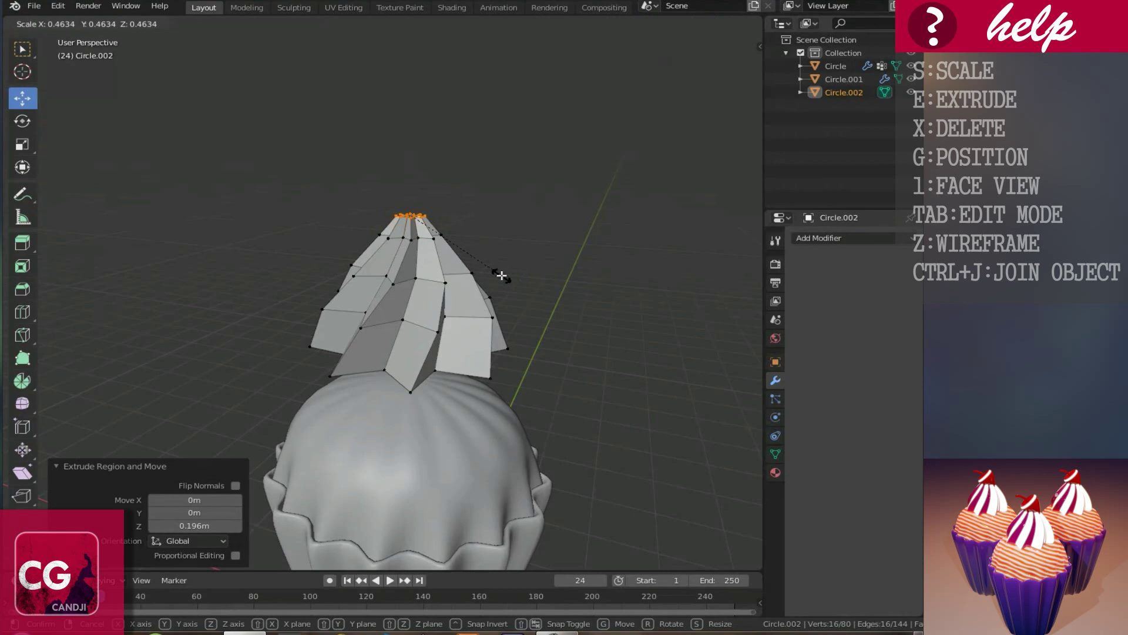
left_click(490, 266)
Fill the star-shaped opening at the frosting's tip with a face and scale that face smaller
middle_click_drag(479, 272, 467, 194)
scroll(473, 247, "up", 3)
scroll(466, 184, "up", 3)
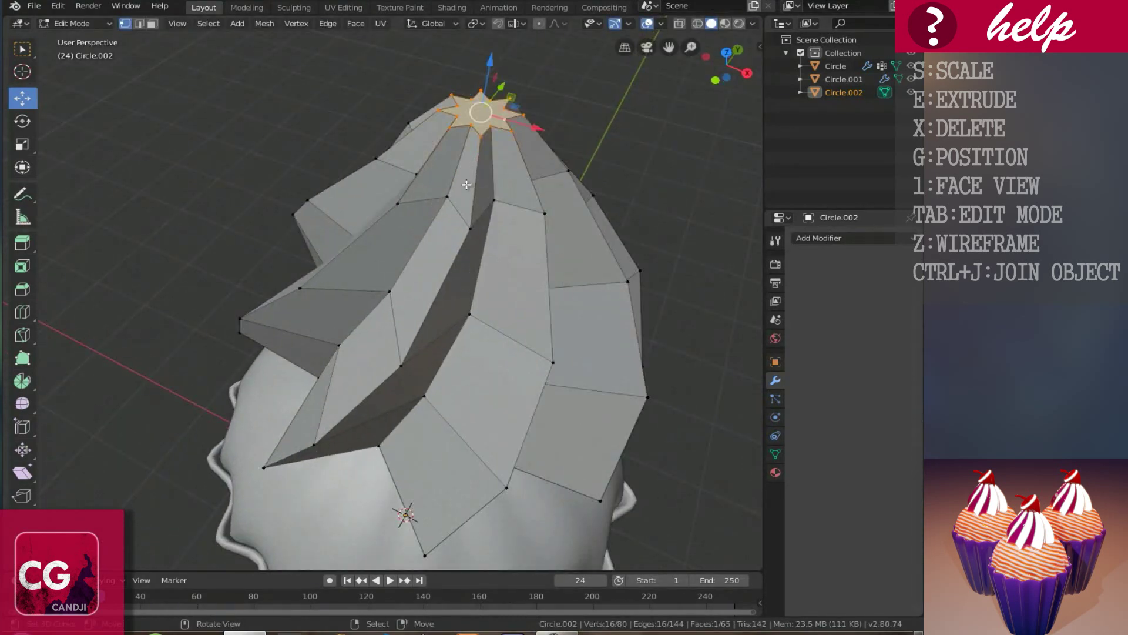
scroll(468, 189, "down", 3)
key("s")
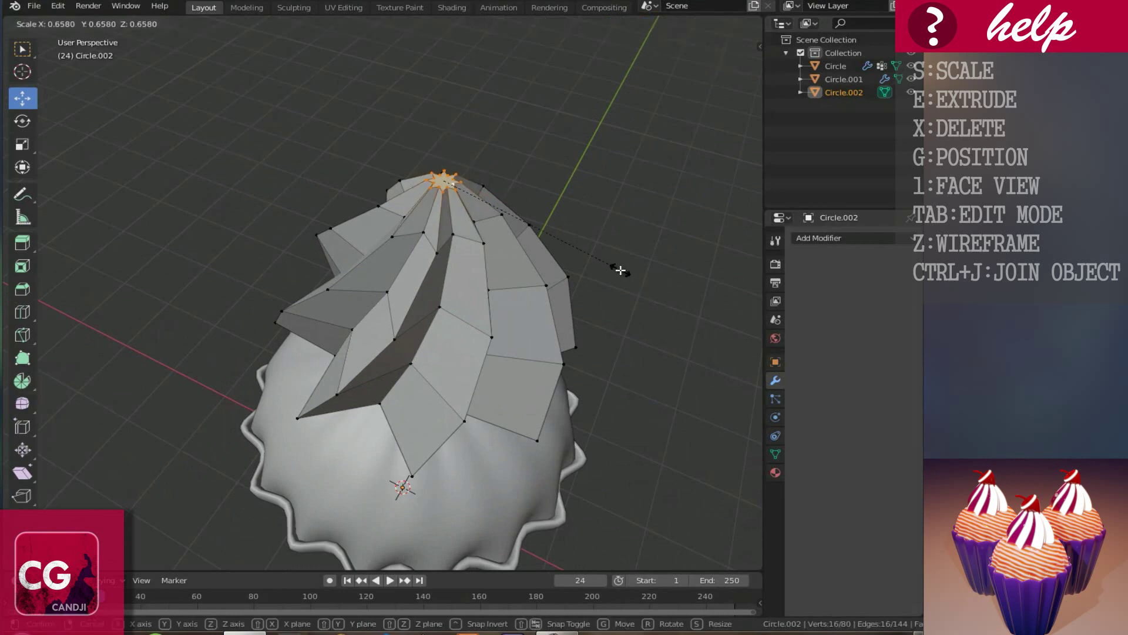
left_click(563, 237)
Return to Object Mode, add a Subdivision Surface modifier with viewport level 2 to the frosting, and shade it smooth
scroll(563, 237, "down", 3)
middle_click_drag(563, 237, 566, 219)
key("Tab")
scroll(492, 308, "up", 2)
middle_click_drag(492, 309, 434, 296)
left_click(847, 237)
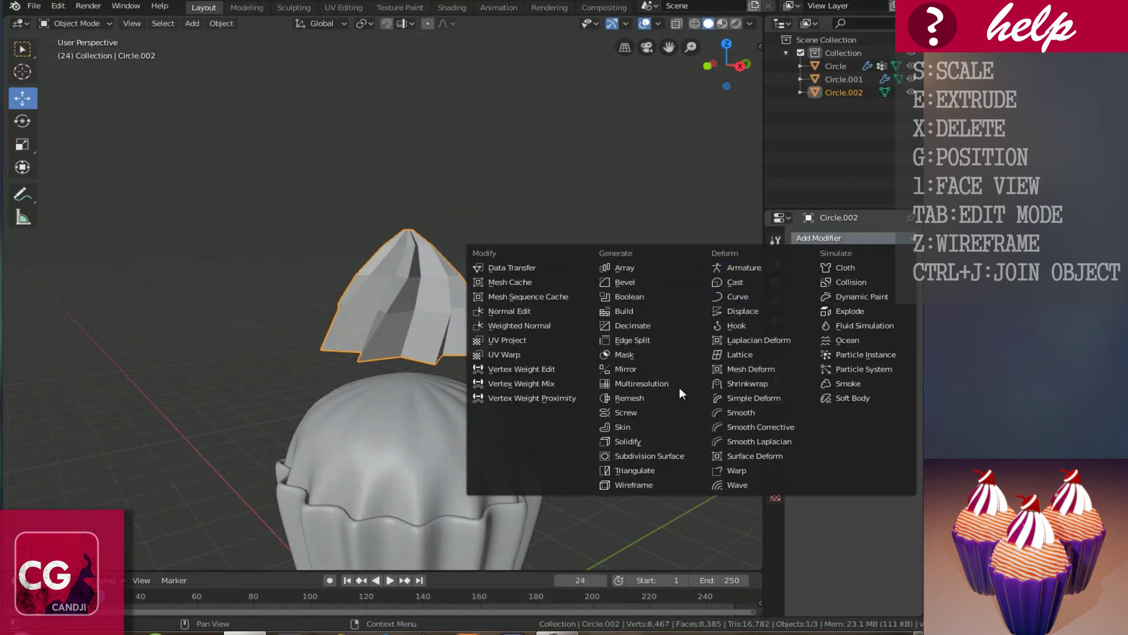
left_click(640, 456)
left_click(845, 338)
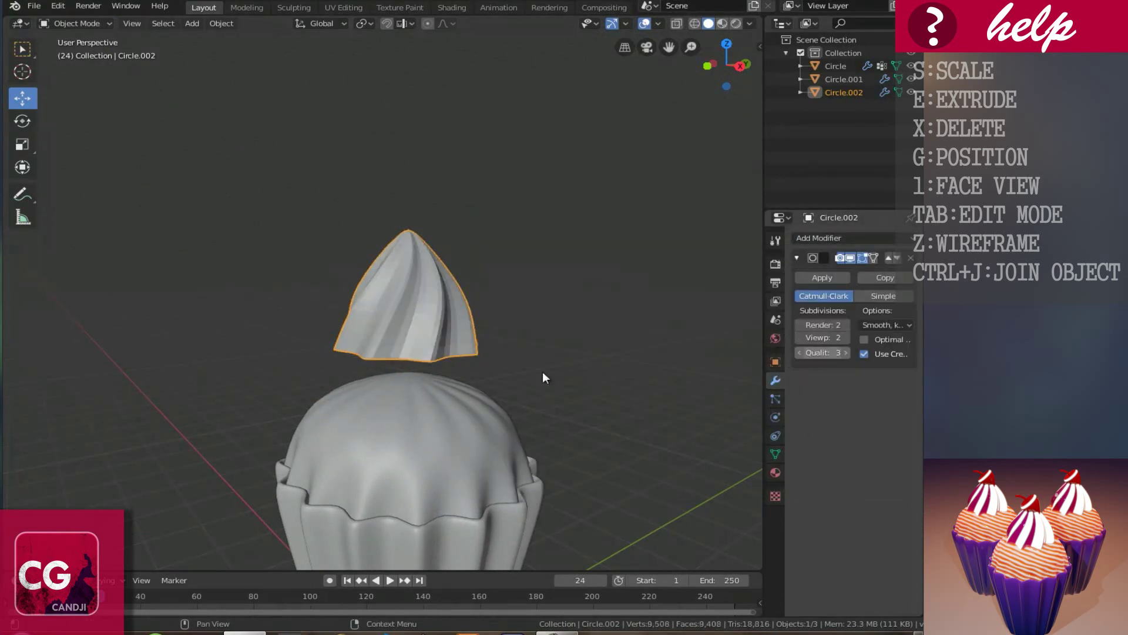
right_click(436, 368)
left_click(417, 369)
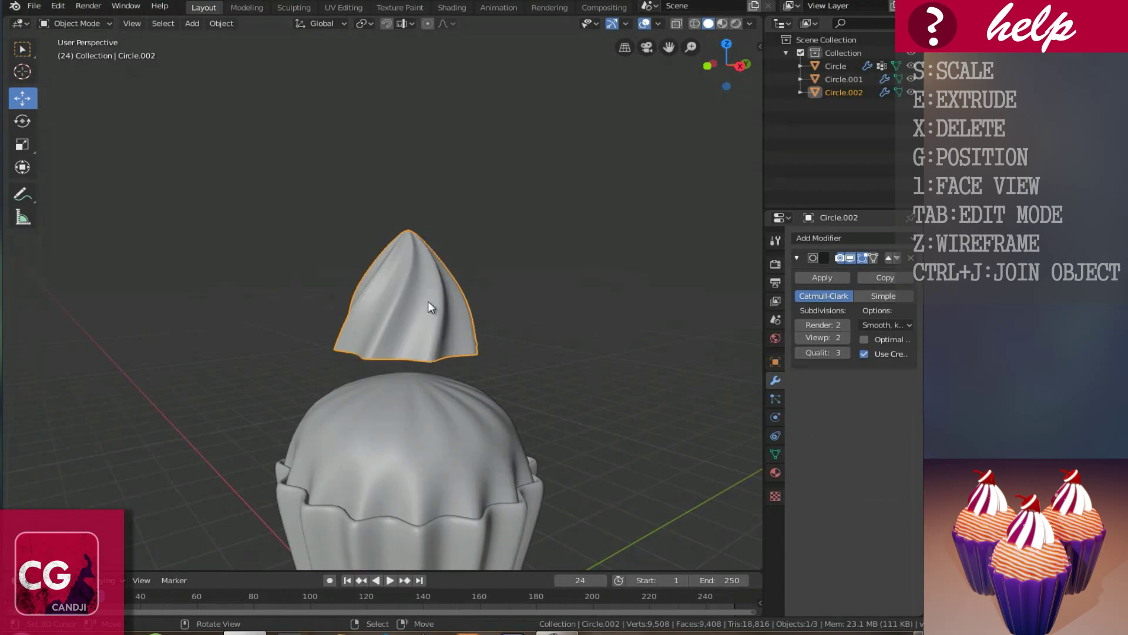
Set the frosting's origin to its geometry and lower the frosting along Z onto the cake dome
scroll(428, 317, "down", 2)
left_click(222, 23)
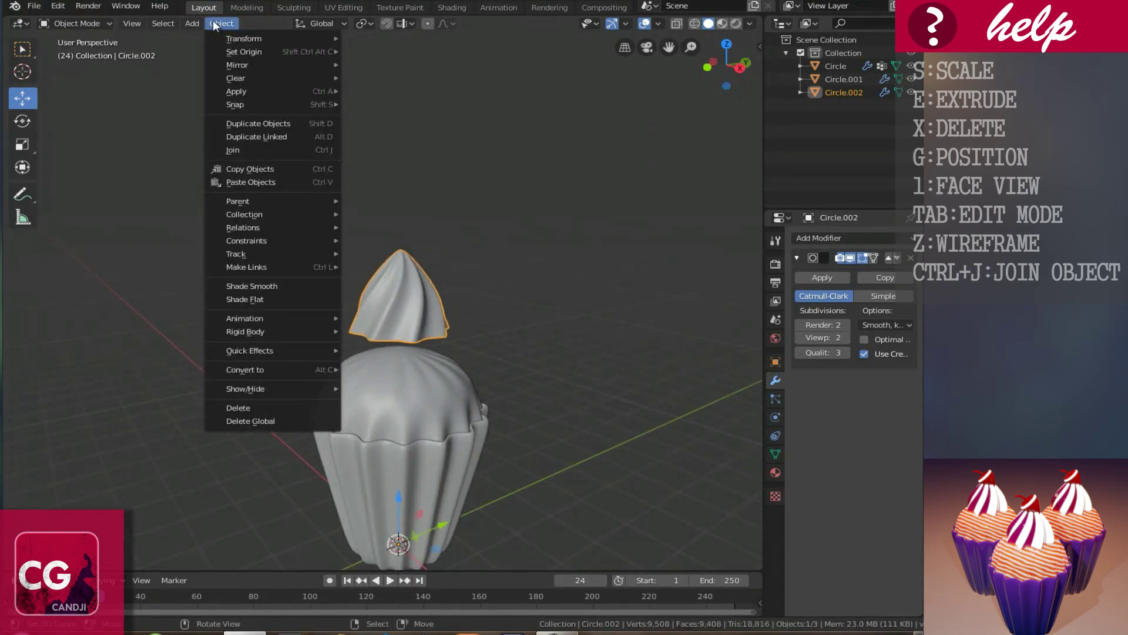
mouse_move(246, 51)
left_click(418, 66)
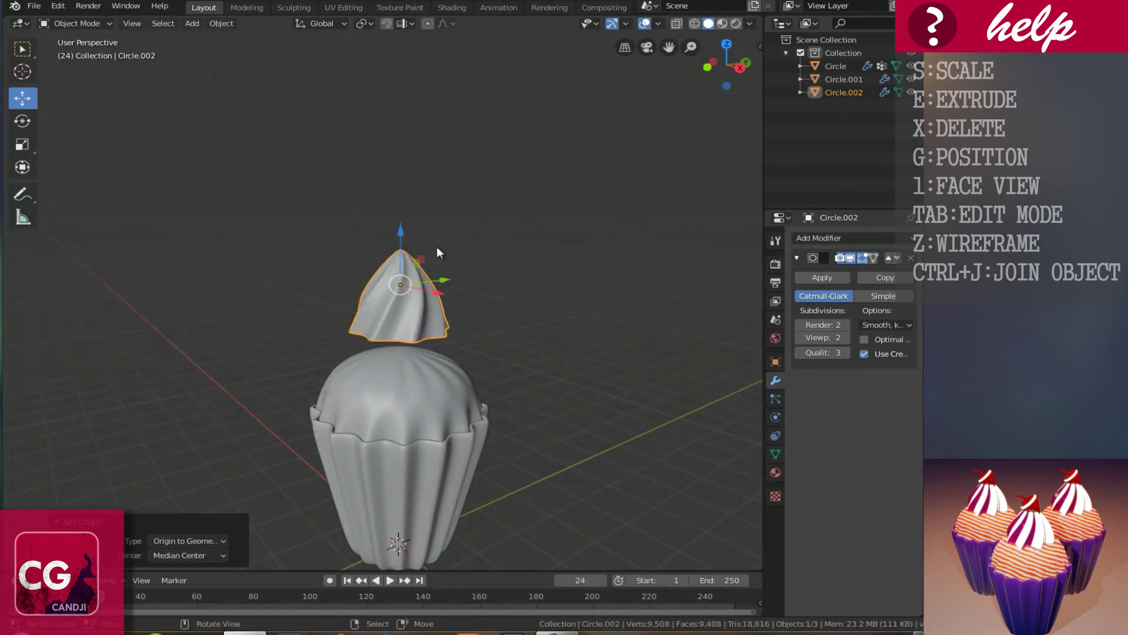
left_click_drag(403, 227, 407, 300)
Scale the frosting uniformly by about 1.099 and flatten it along Z by about 0.813
middle_click_drag(524, 391, 477, 404)
scroll(413, 364, "up", 2)
key("s")
left_click(427, 446)
key("s")
key("z")
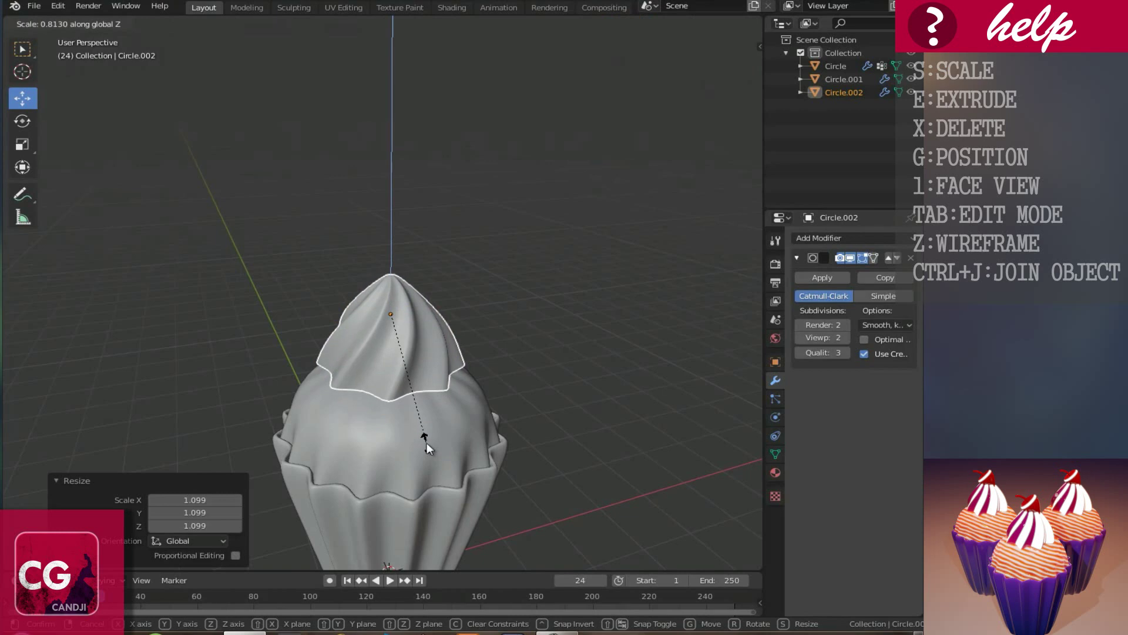
left_click(425, 441)
Lower the frosting slightly along Z so its base sinks into the cake dome
middle_click_drag(424, 441, 403, 336)
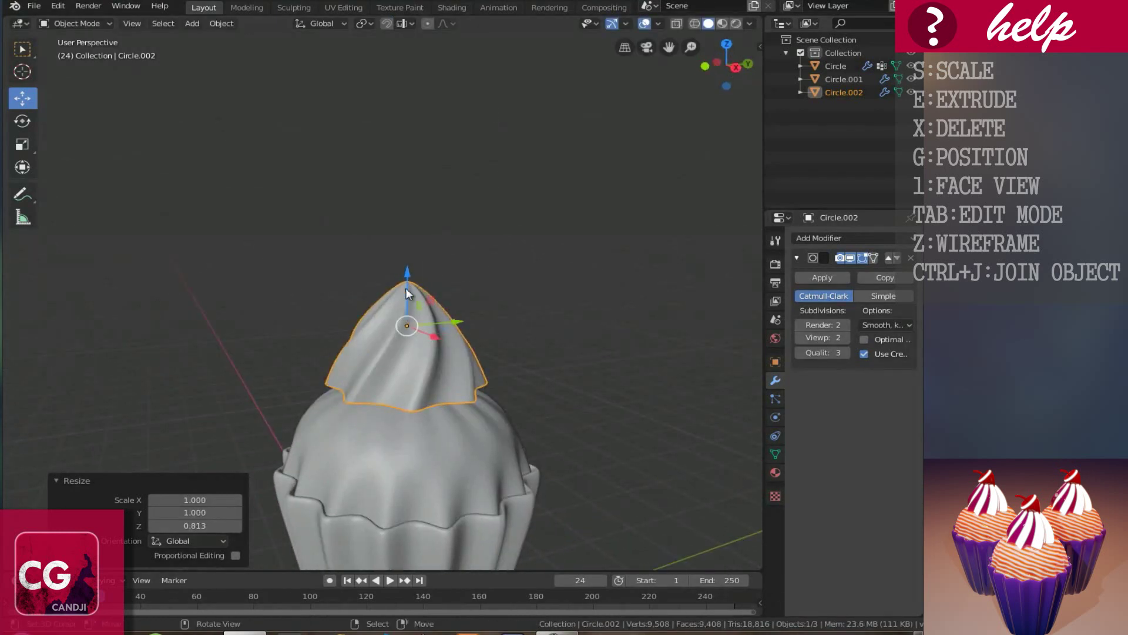
key("g")
key("z")
left_click(365, 385)
Inspect the fit of the frosting, cake top and wrapper from several sides
middle_click_drag(365, 384, 645, 446)
left_click(433, 453)
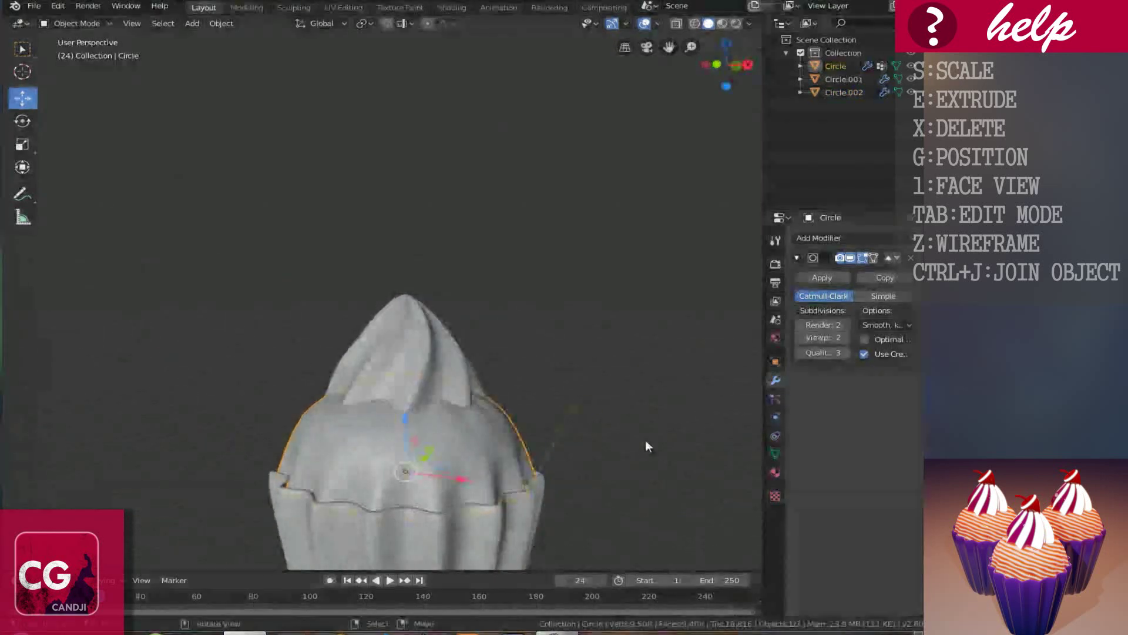
scroll(353, 445, "up", 1)
middle_click_drag(353, 444, 546, 475)
scroll(458, 436, "down", 5)
middle_click_drag(474, 459, 376, 479)
left_click(411, 464)
scroll(403, 435, "up", 3)
scroll(353, 474, "down", 2)
Add a UV sphere and move it about 7.66 m upward along Z above the frosting
key("shift+a")
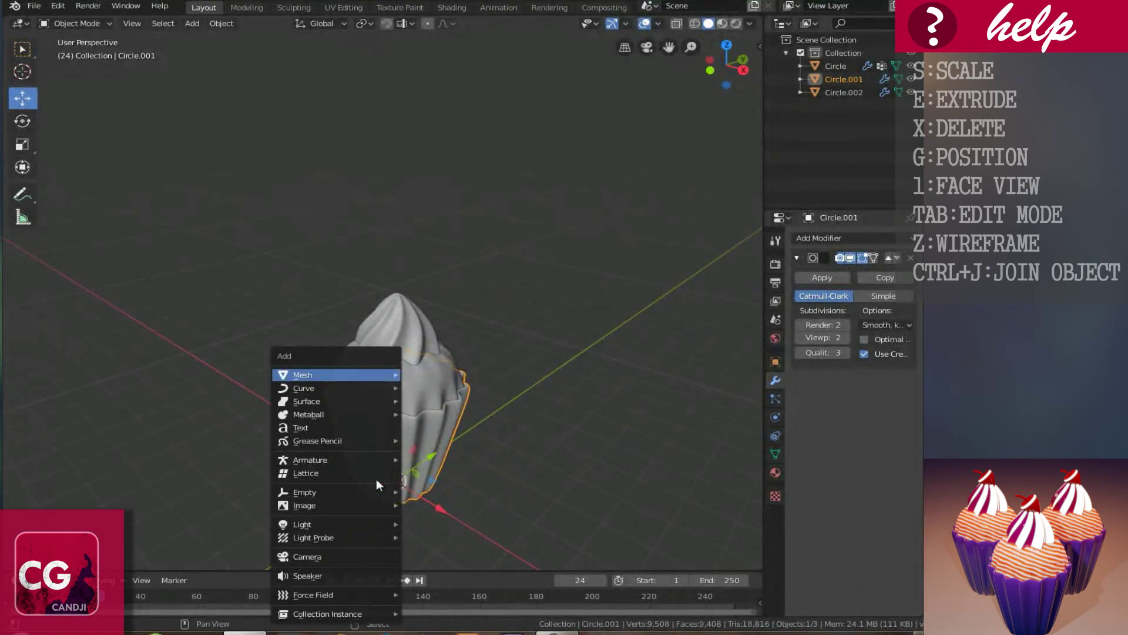
mouse_move(313, 372)
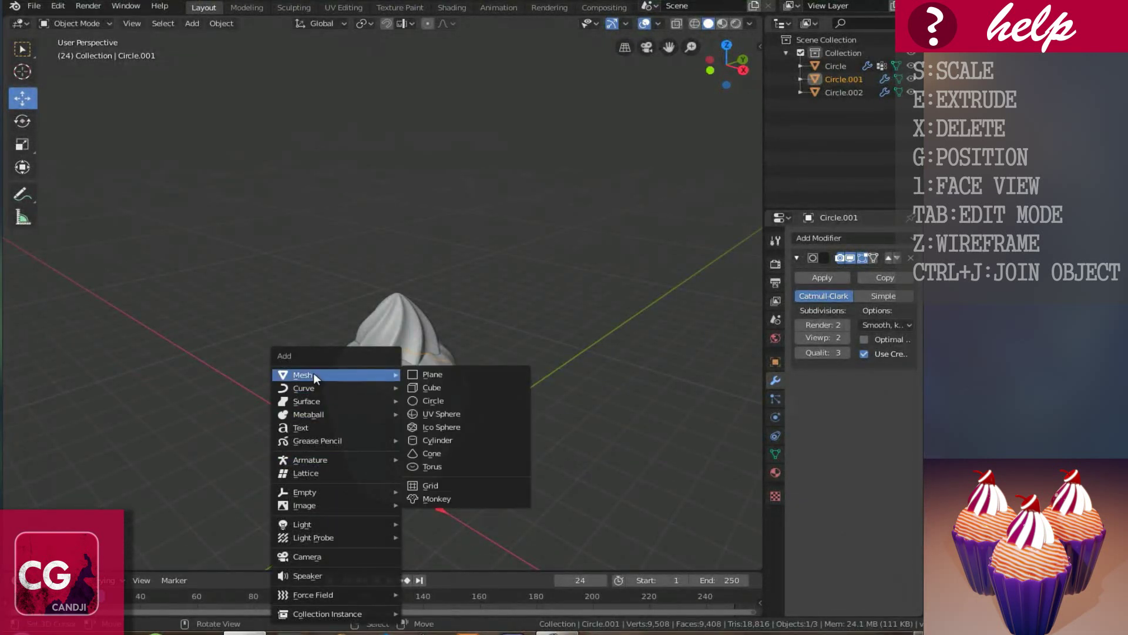
left_click(435, 418)
left_click_drag(398, 438, 396, 123)
middle_click_drag(396, 123, 418, 295)
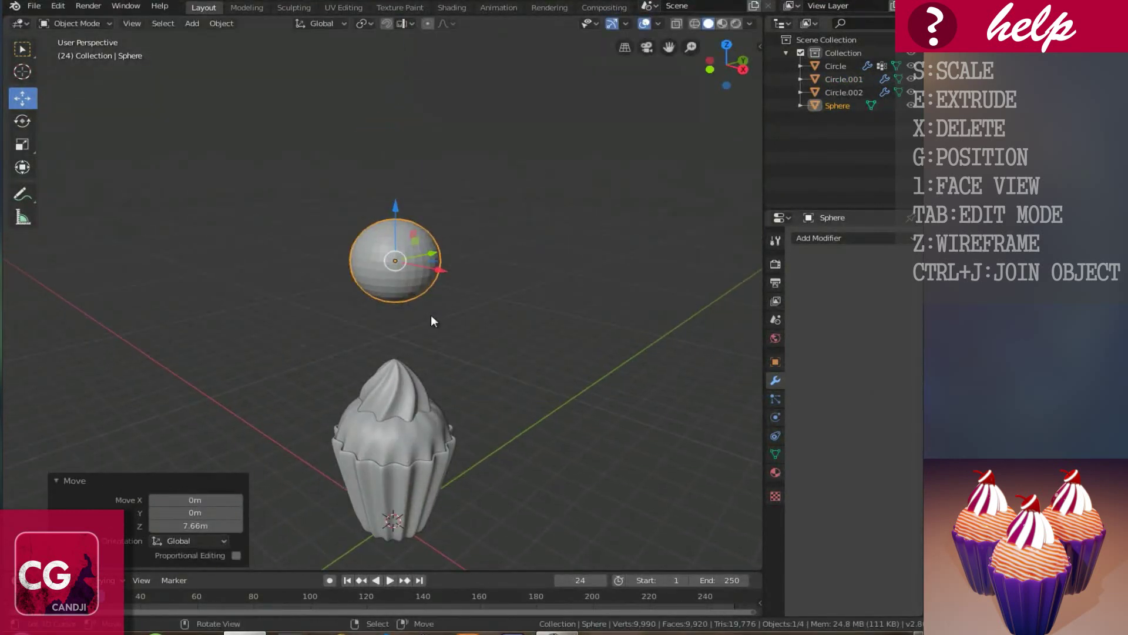
Select only the sphere's bottom pole vertex in Edit Mode and enable proportional editing
key("Tab")
scroll(430, 315, "up", 3)
scroll(431, 316, "up", 5)
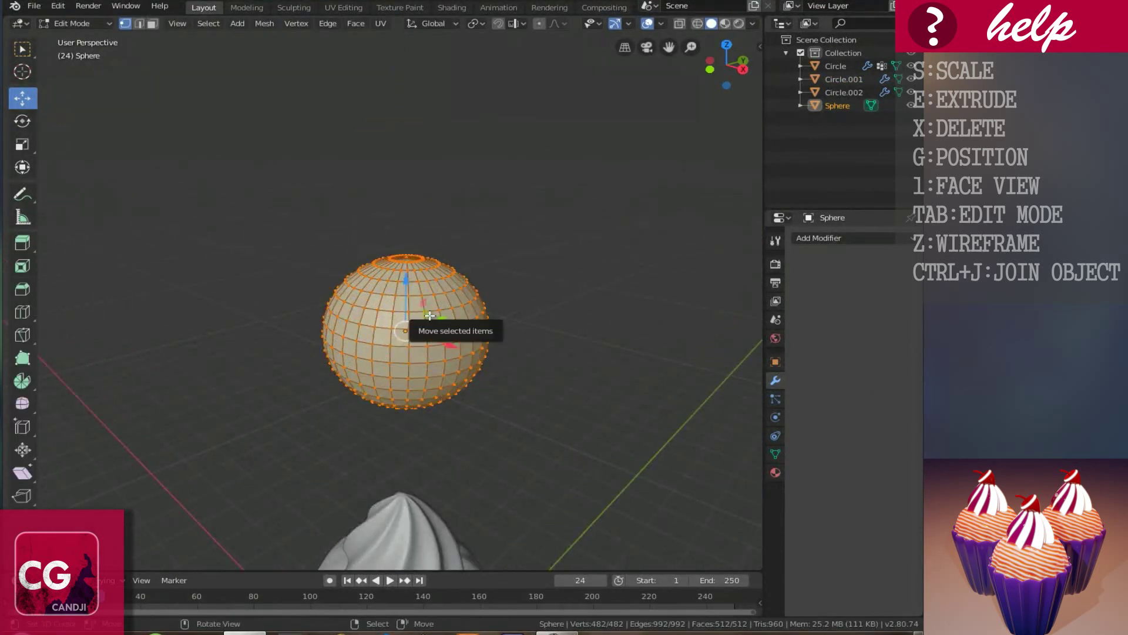
middle_click_drag(431, 317, 429, 360)
right_click(423, 364)
mouse_move(424, 293)
middle_mouse_down()
mouse_move(421, 227)
mouse_move(423, 299)
middle_mouse_up()
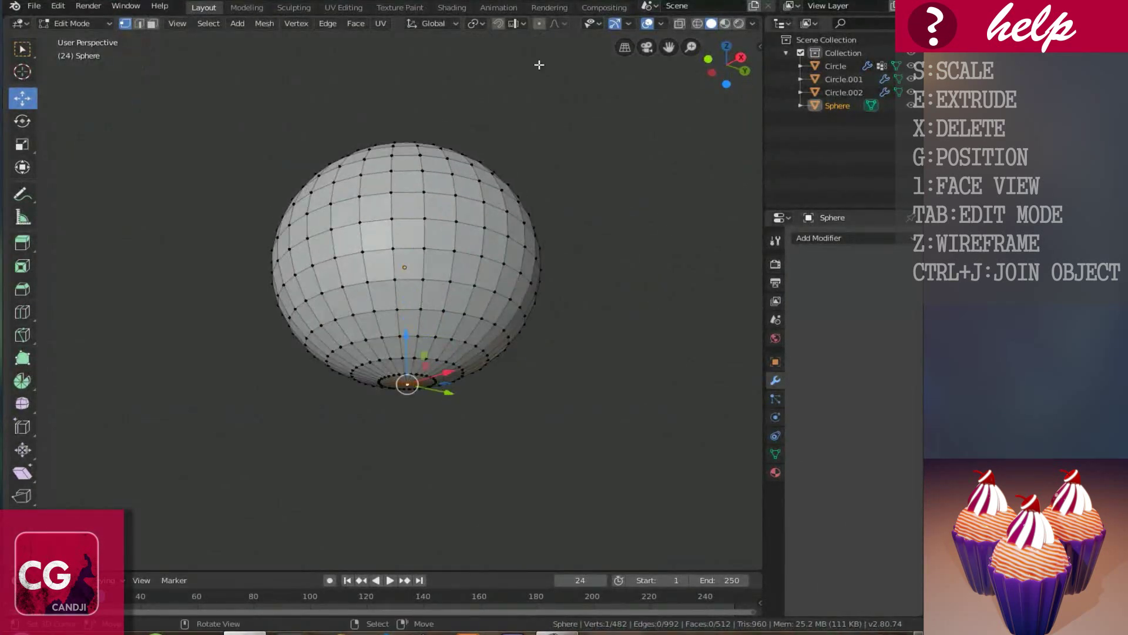
left_click(540, 22)
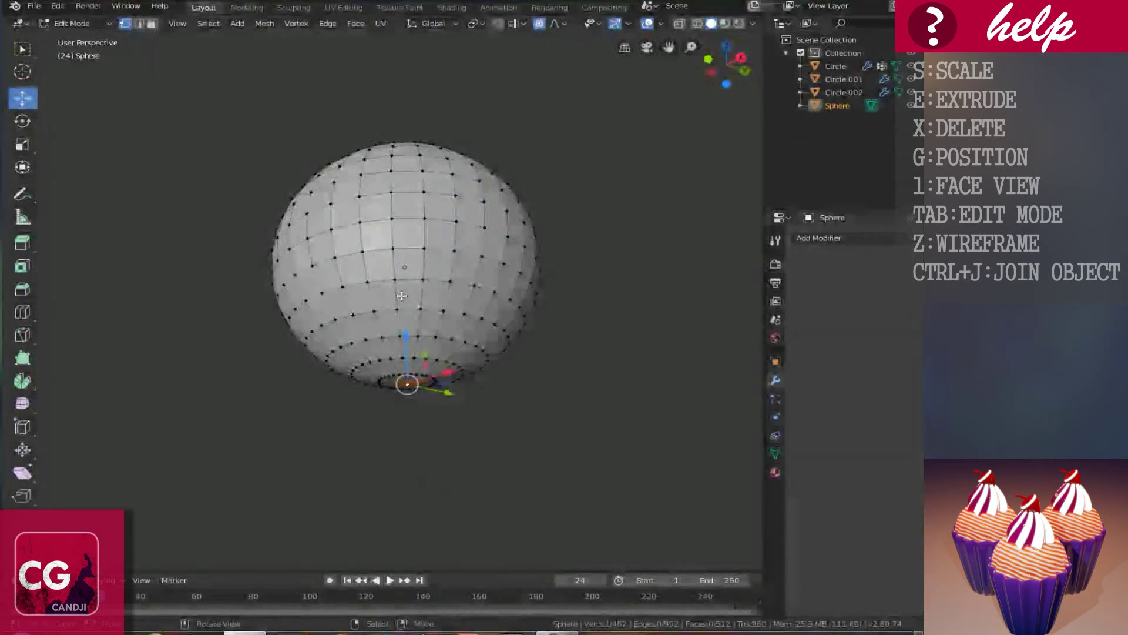
Pull the sphere's bottom vertex about 0.35 m down along Z with smooth proportional falloff of size 1.10
scroll(399, 295, "down", 3)
key("g")
key("z")
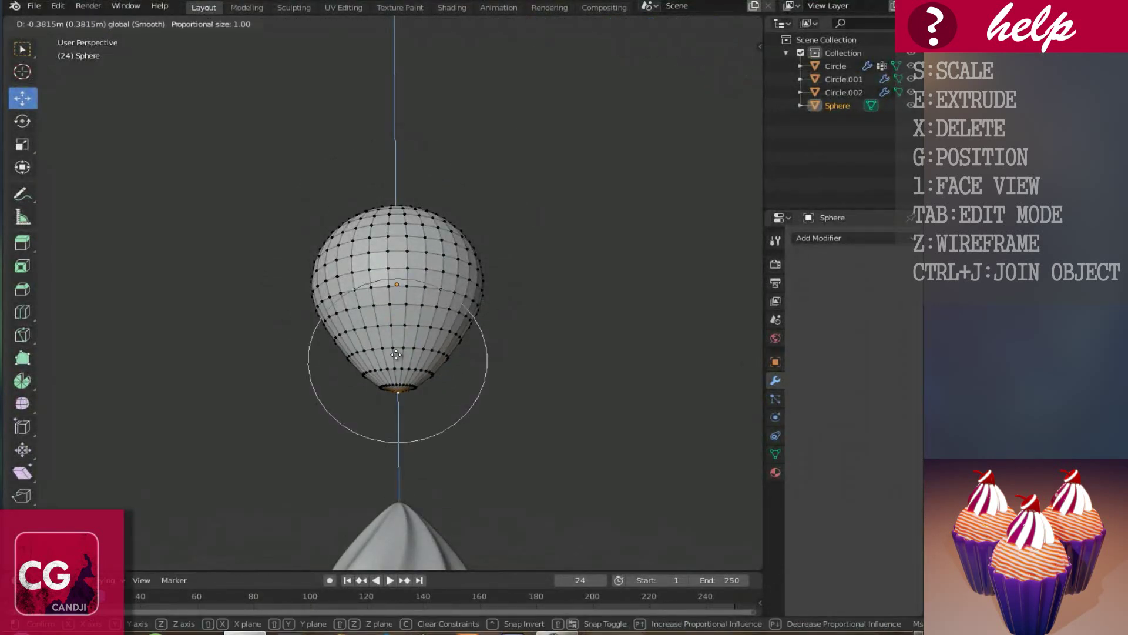
scroll(404, 332, "up", 1)
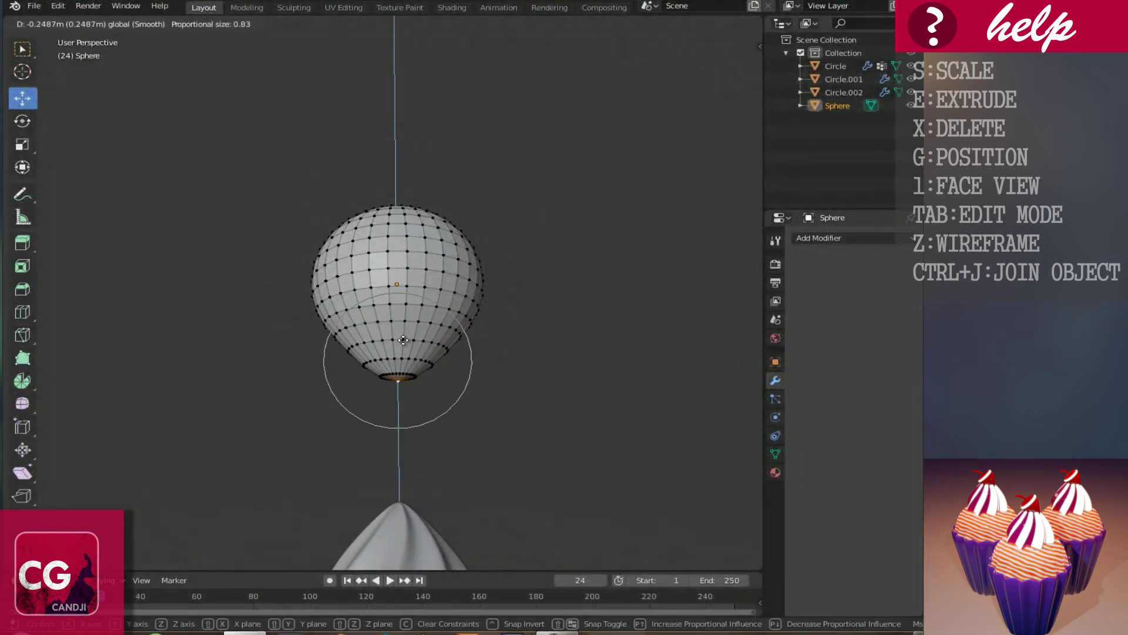
scroll(401, 355, "down", 2)
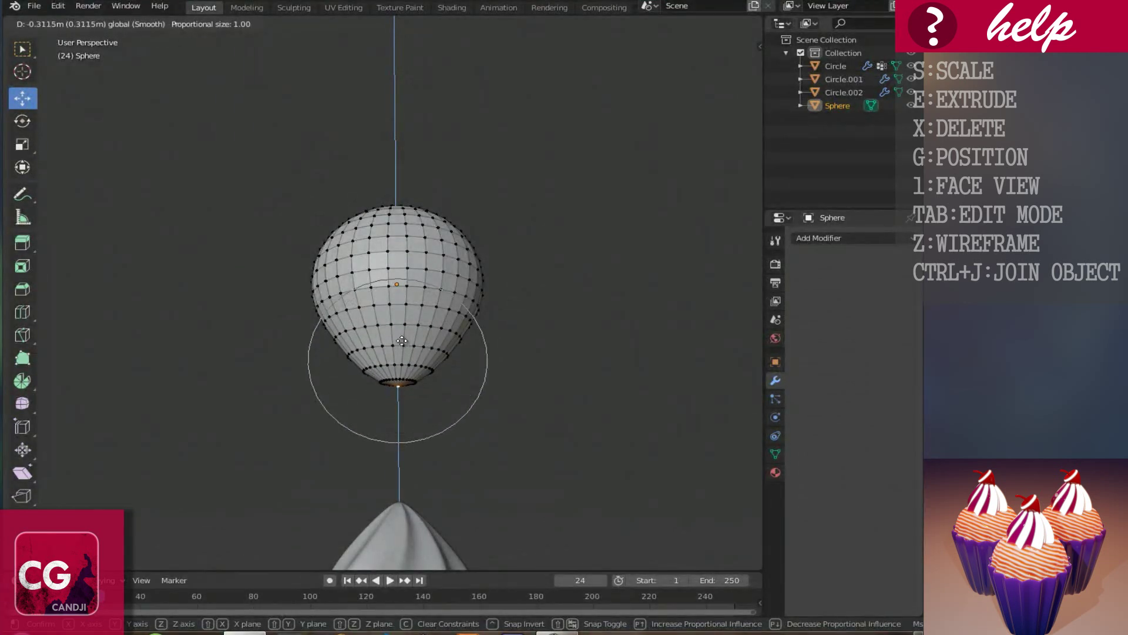
scroll(400, 354, "up", 1)
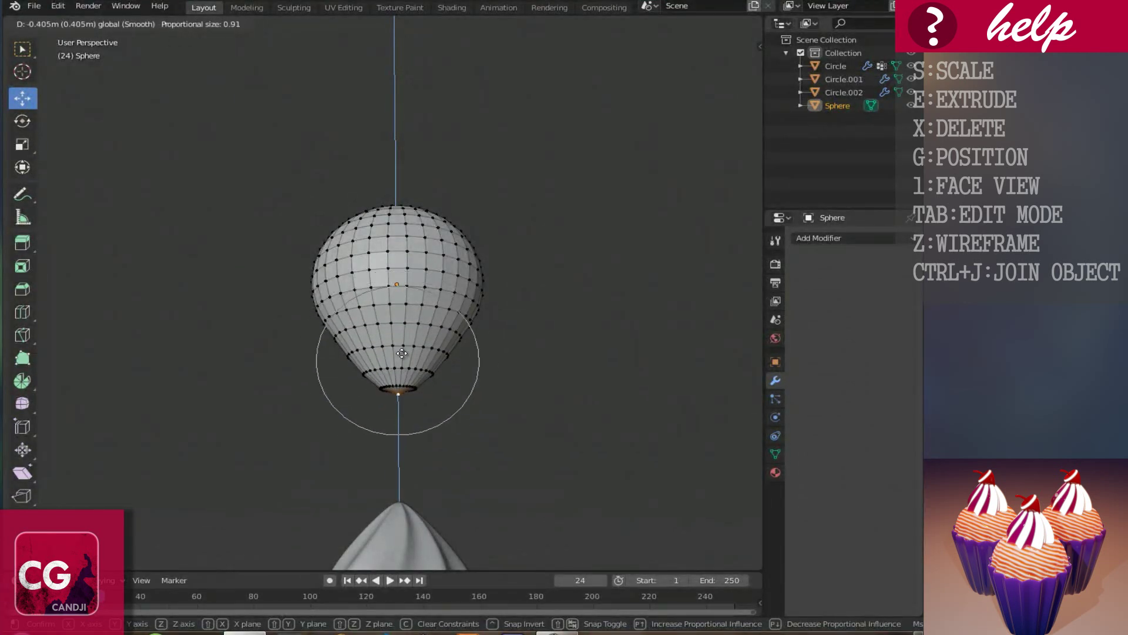
scroll(399, 354, "down", 1)
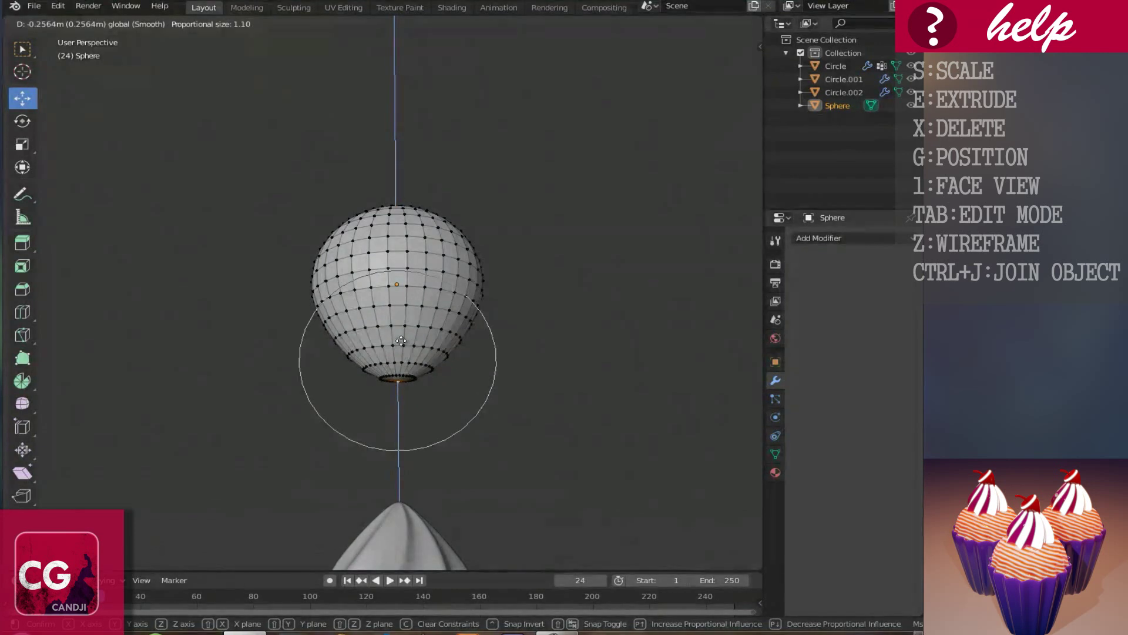
left_click(399, 349)
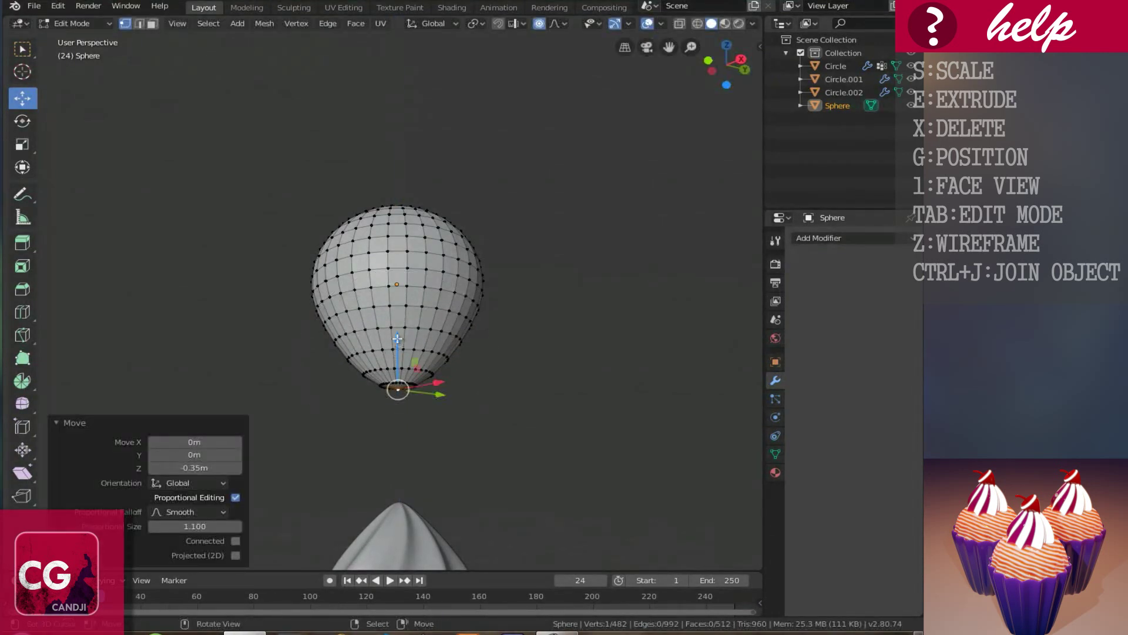
Pull the bottom vertex about 0.246 m further down along Z with a proportional size of about 0.564
key("g")
scroll(398, 342, "up", 4)
scroll(397, 352, "up", 3)
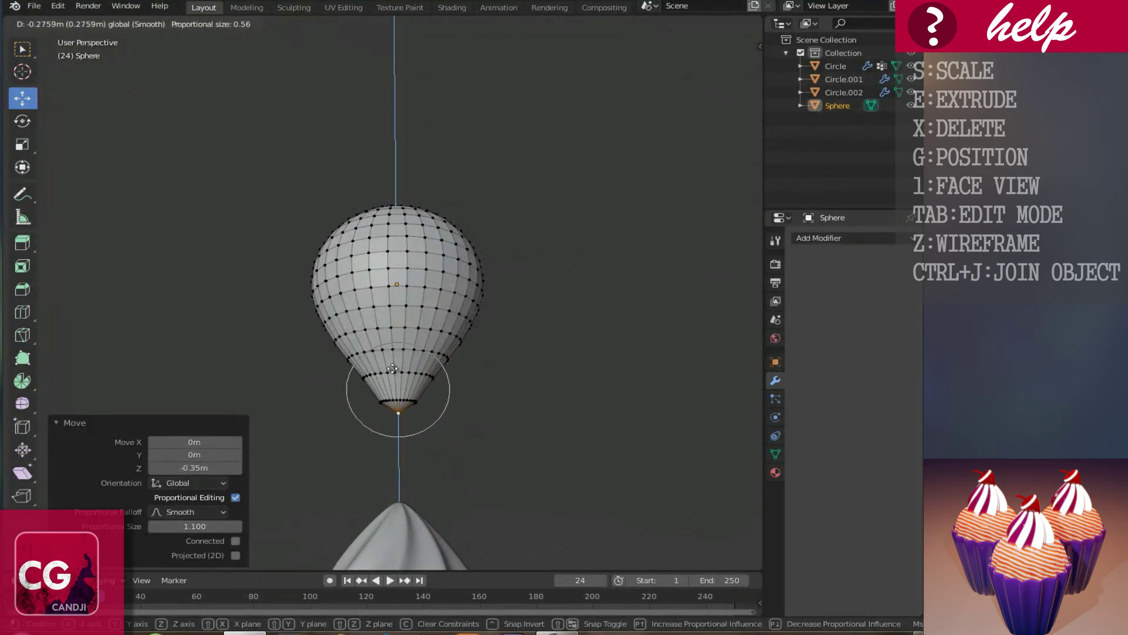
left_click(389, 362)
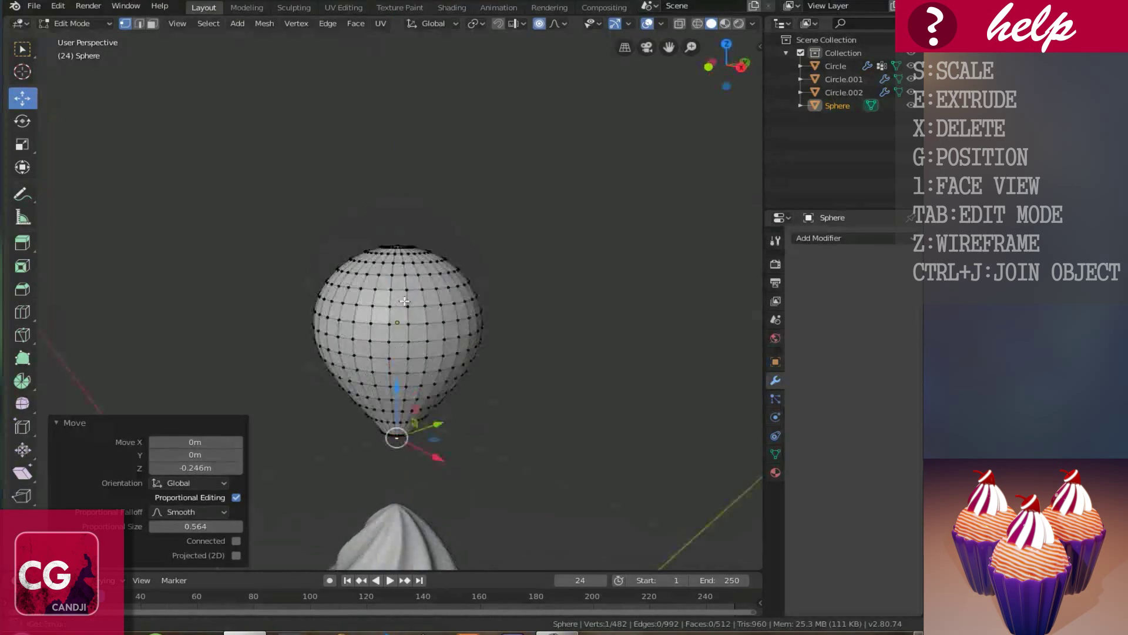
Push the sphere's top pole vertex about 0.858 m down along Z with a proportional size of 1.21
middle_click_drag(389, 363, 403, 329)
left_click(409, 260)
left_click_drag(411, 208, 420, 272)
Select the sphere's bottom pole vertex and delete it to open the narrow end
scroll(413, 264, "down", 6)
scroll(418, 285, "up", 2)
middle_click_drag(421, 271, 452, 320)
scroll(451, 320, "up", 4)
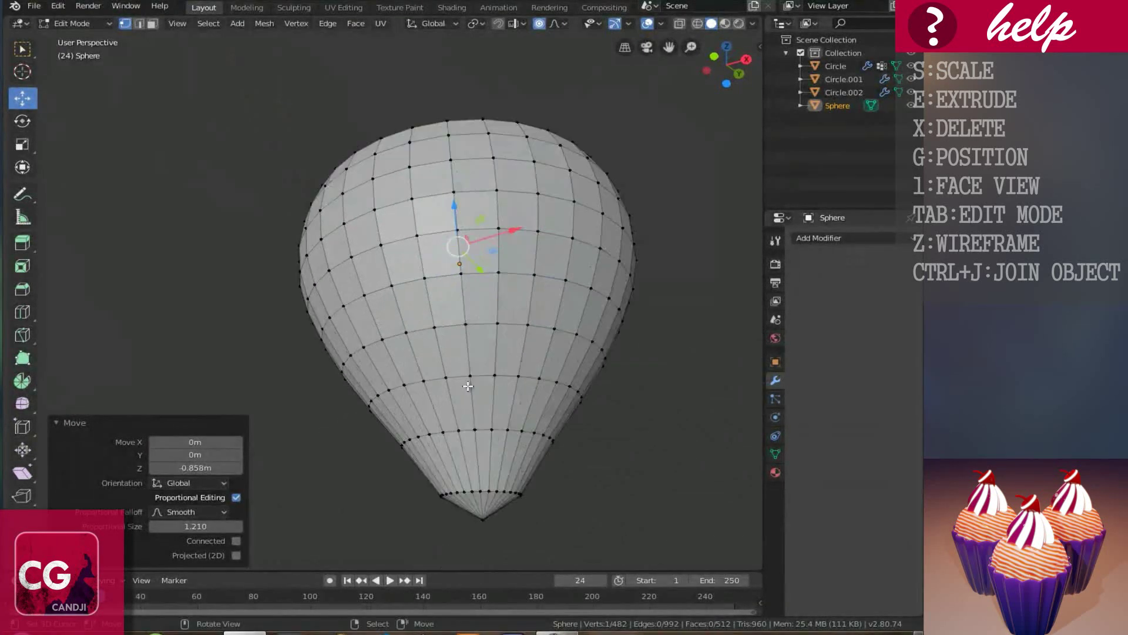
scroll(451, 320, "up", 3)
left_click(531, 453)
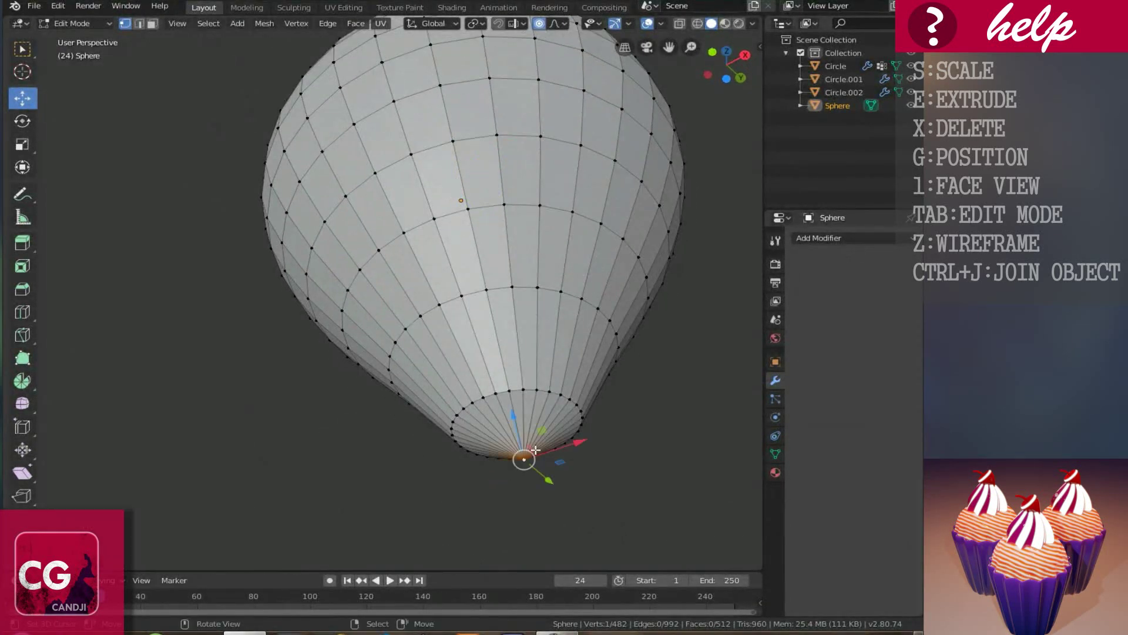
key("x")
left_click(472, 361)
Select the open bottom edge loop and extrude it 0.157 m straight down along Z in front view
left_click(551, 392)
left_click(567, 398, "alt")
scroll(529, 307, "down", 2)
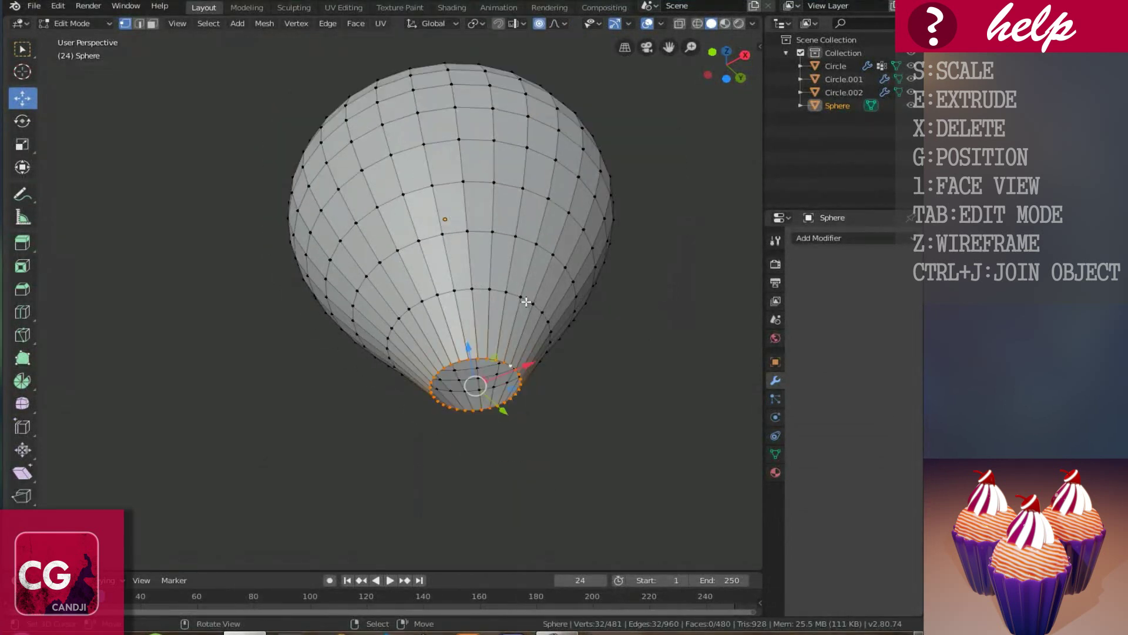
scroll(511, 314, "up", 2)
scroll(494, 323, "down", 4, "shift")
mouse_move(486, 306)
middle_mouse_down()
mouse_move(470, 307)
mouse_move(468, 284)
mouse_move(467, 300)
middle_mouse_up()
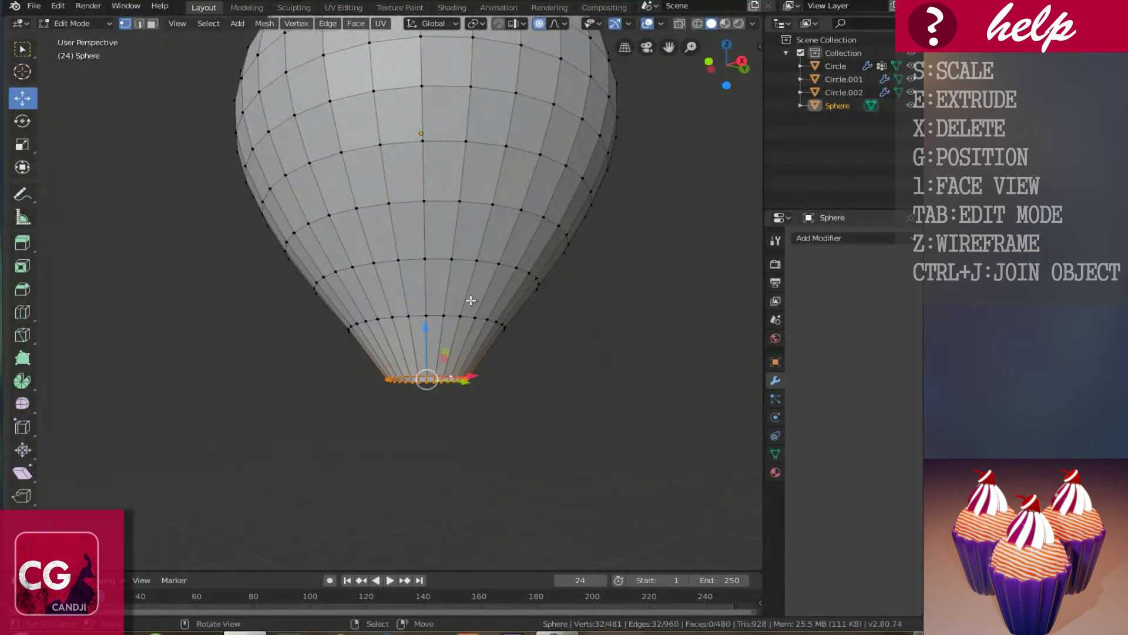
key("KP_1")
scroll(474, 297, "down", 3, "ctrl")
scroll(474, 297, "up", 4)
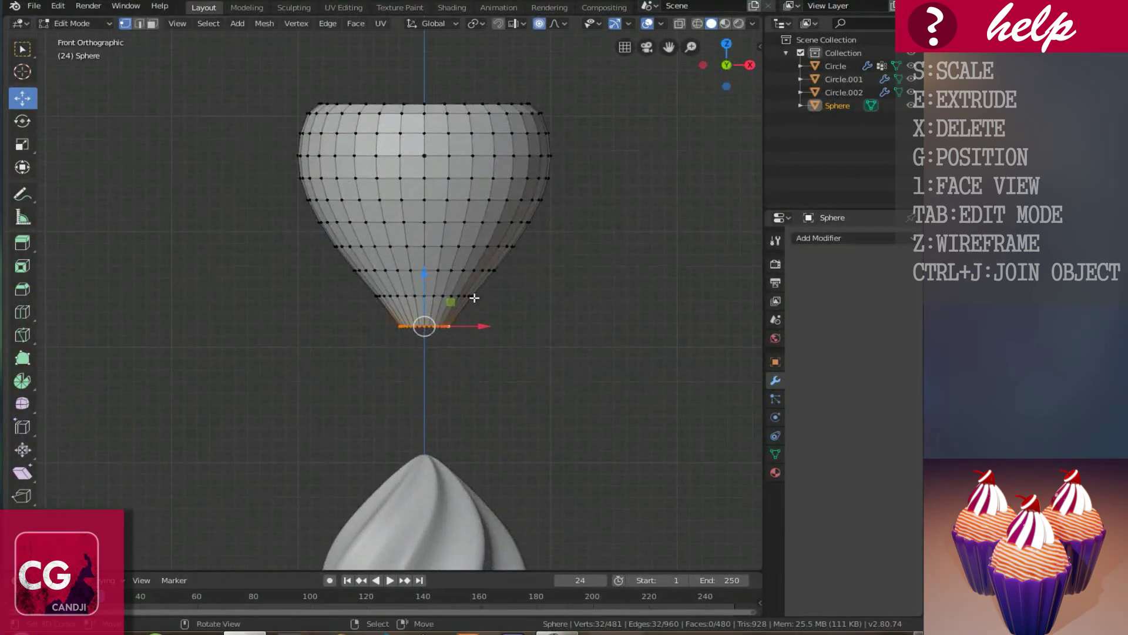
scroll(475, 297, "down", 3, "ctrl")
key("e")
key("z")
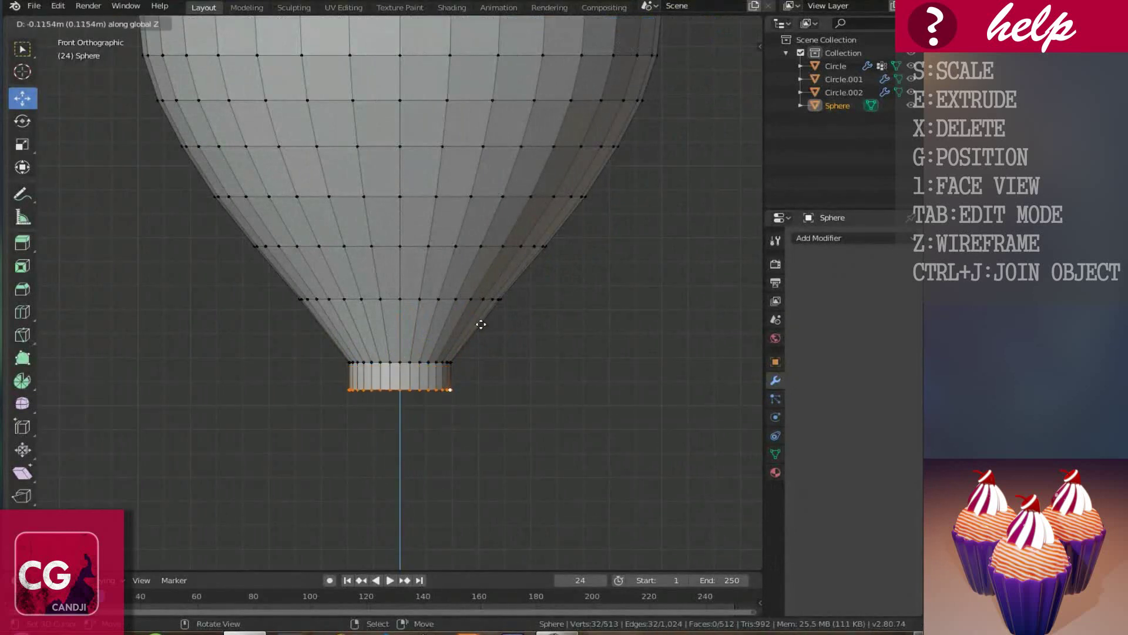
left_click(483, 334)
Without proportional editing, fit the extruded rim to the taper: shrink it to about 0.6, raise it 0.077 m and scale it by 1.173
key("s")
key("Escape")
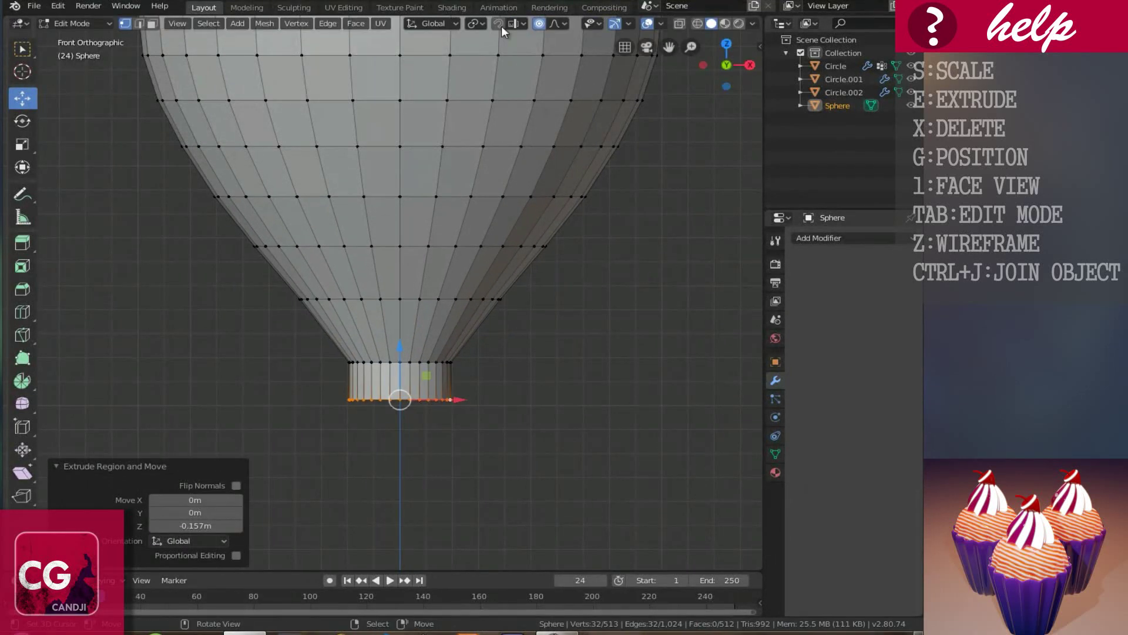
key("s")
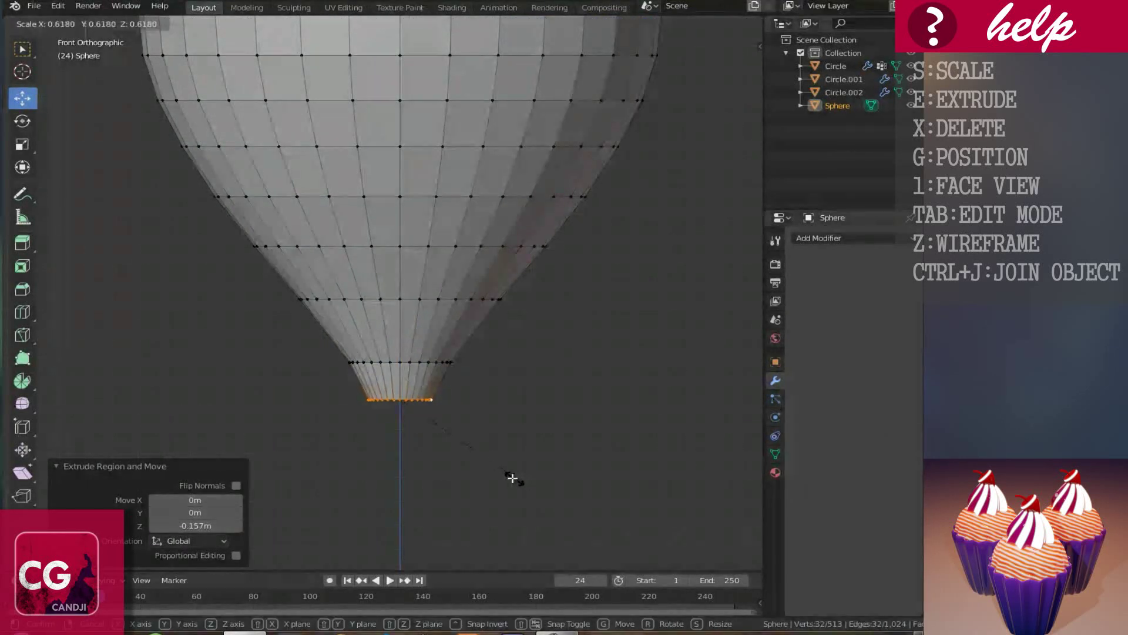
left_click(504, 476)
left_click_drag(399, 353, 396, 325)
scroll(401, 401, "up", 2)
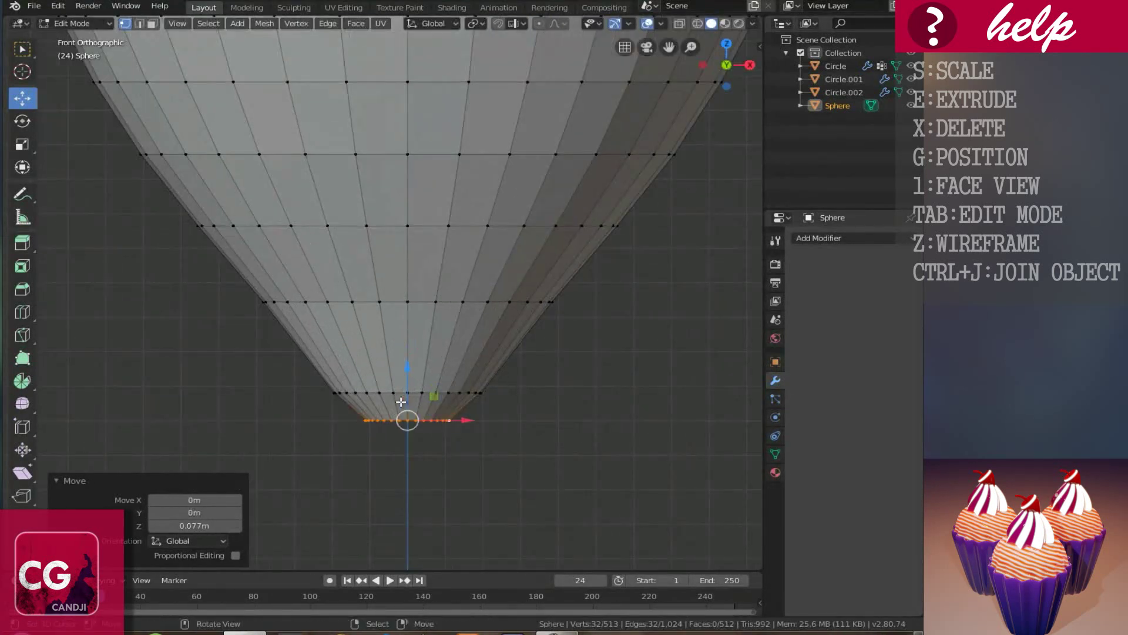
key("s")
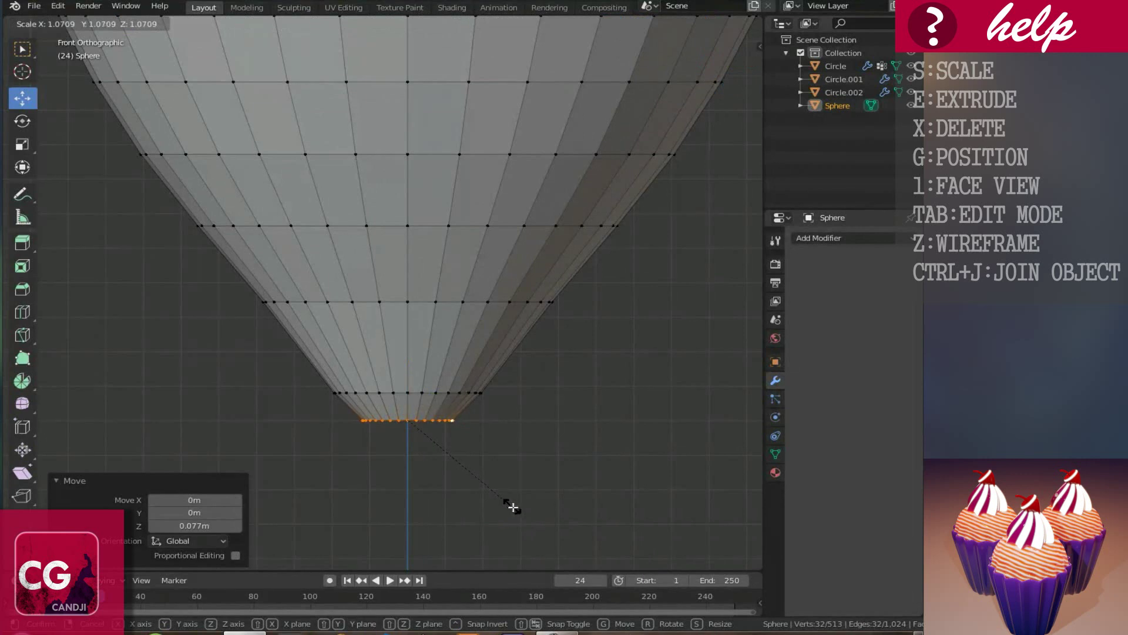
left_click(522, 513)
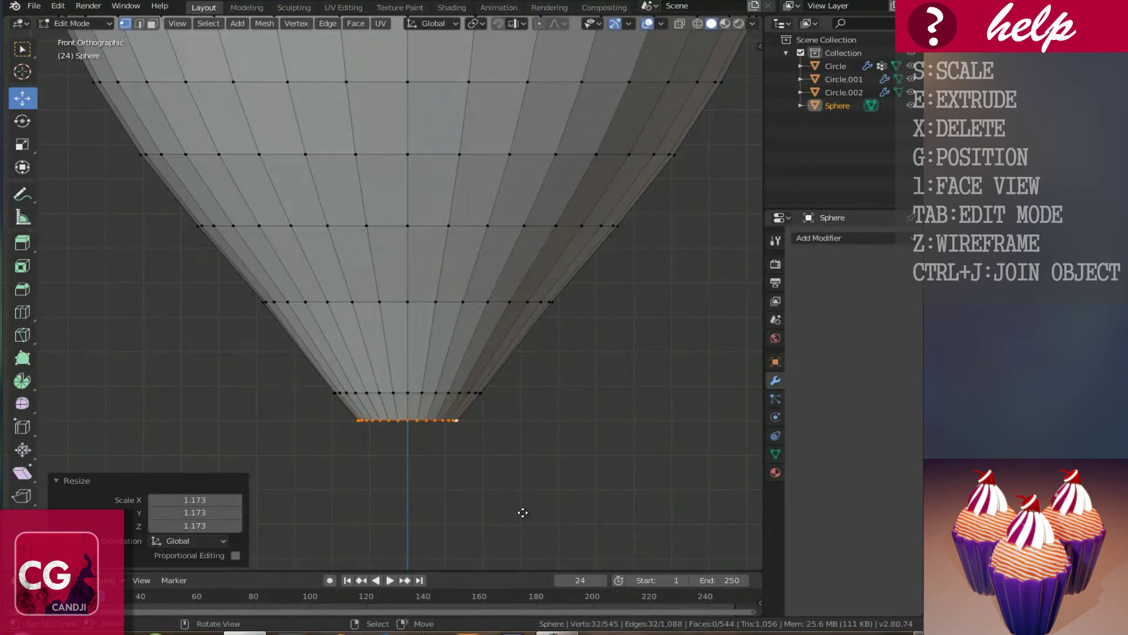
Extrude the bottom rim another 0.0897 m down along Z and scale the new rim inward
key("e")
left_click(526, 542)
key("s")
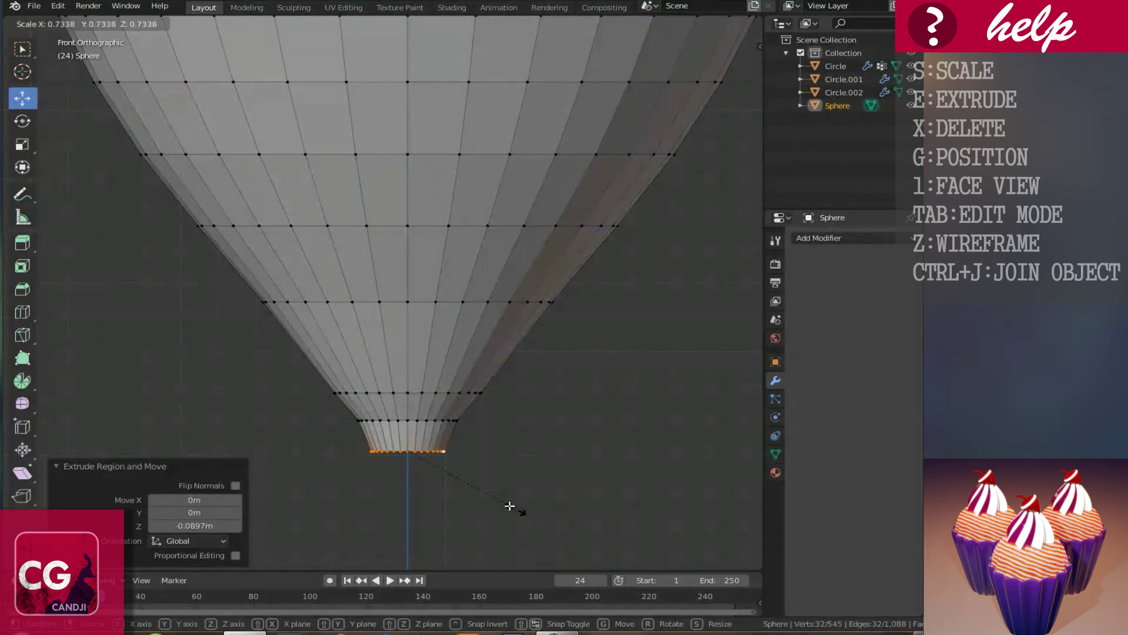
left_click(472, 493)
Fill the open bottom rim with a face and scale it to 0.881
key("f")
middle_click_drag(456, 489, 455, 387)
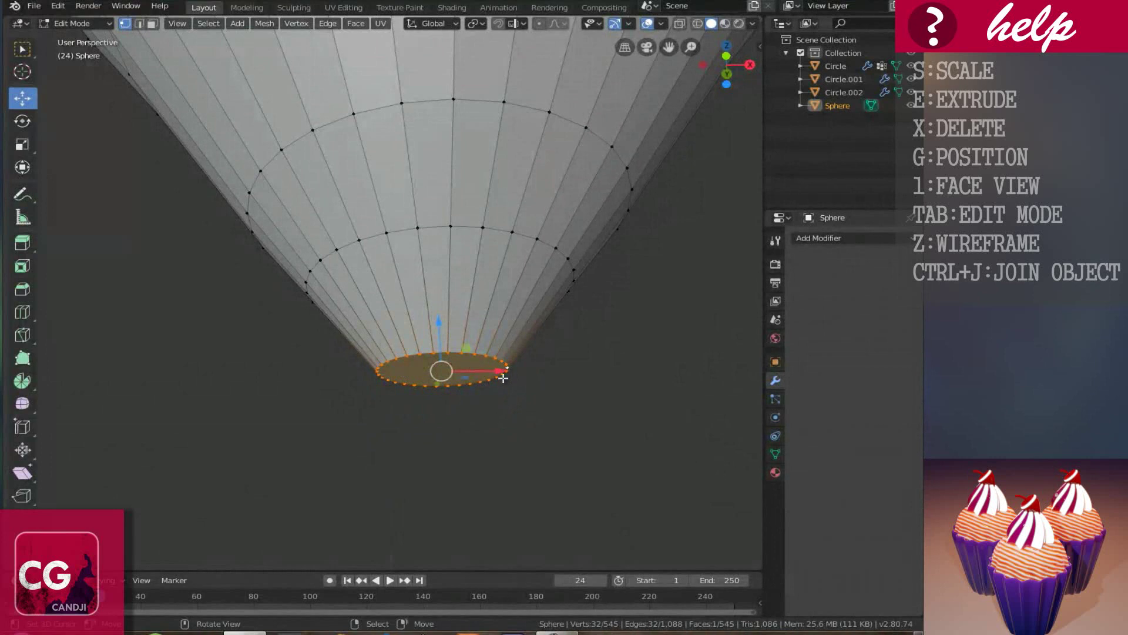
key("s")
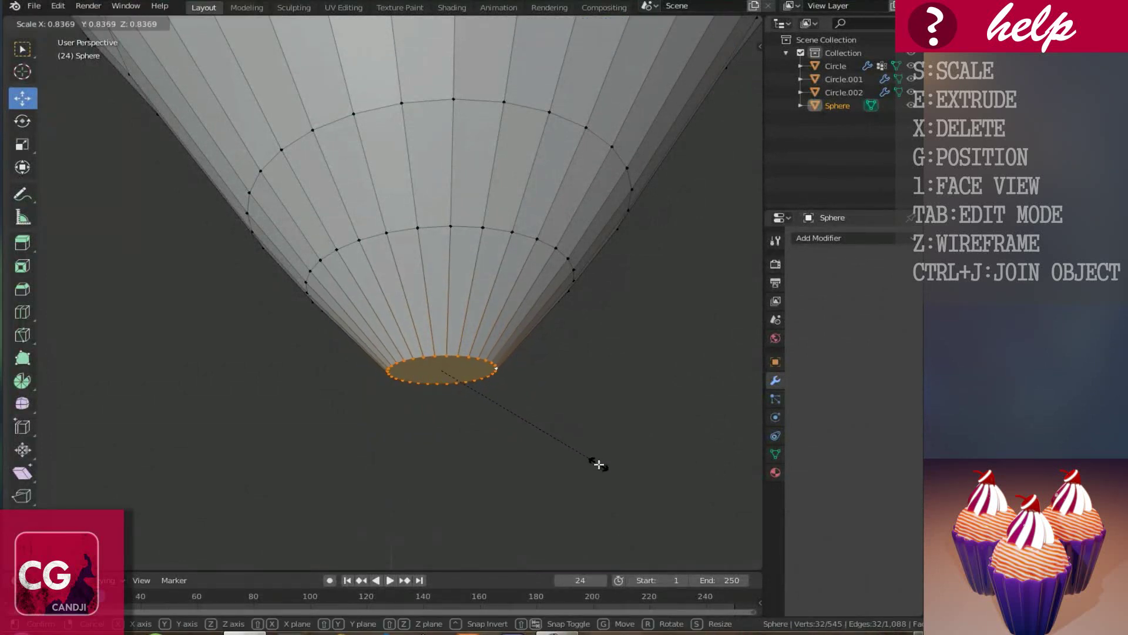
left_click(607, 466)
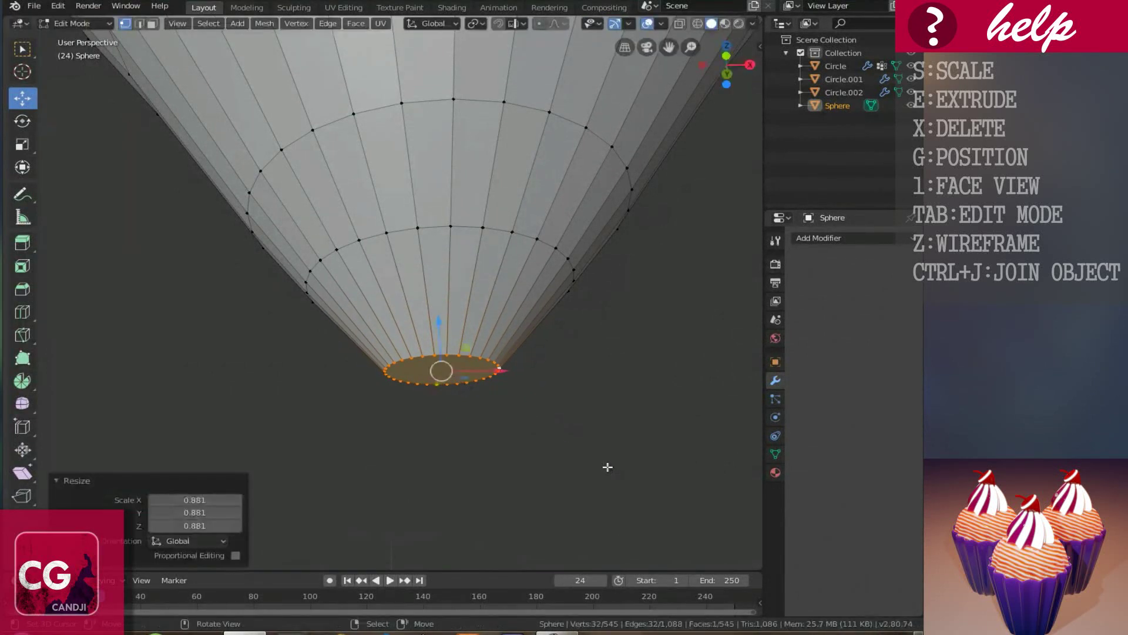
Select the innermost edge ring around the pole in the top dimple and scale it to 0.601
left_click(467, 351)
middle_click_drag(468, 351, 432, 306)
scroll(444, 262, "down", 3)
scroll(443, 262, "up", 3)
scroll(432, 306, "up", 5)
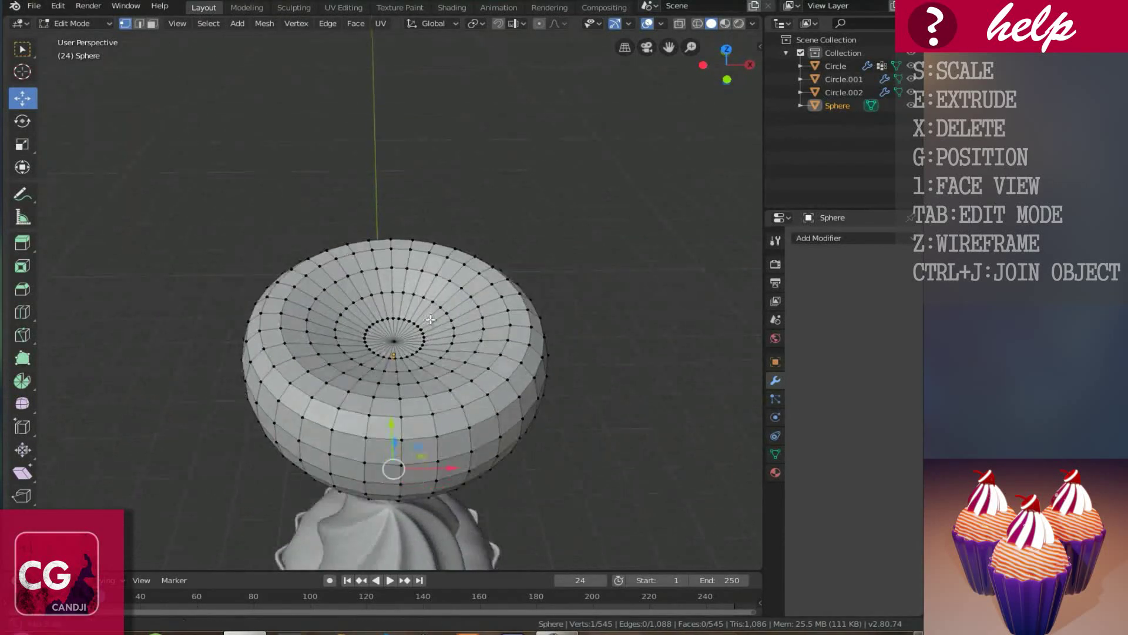
left_click(444, 401, "alt")
key("s")
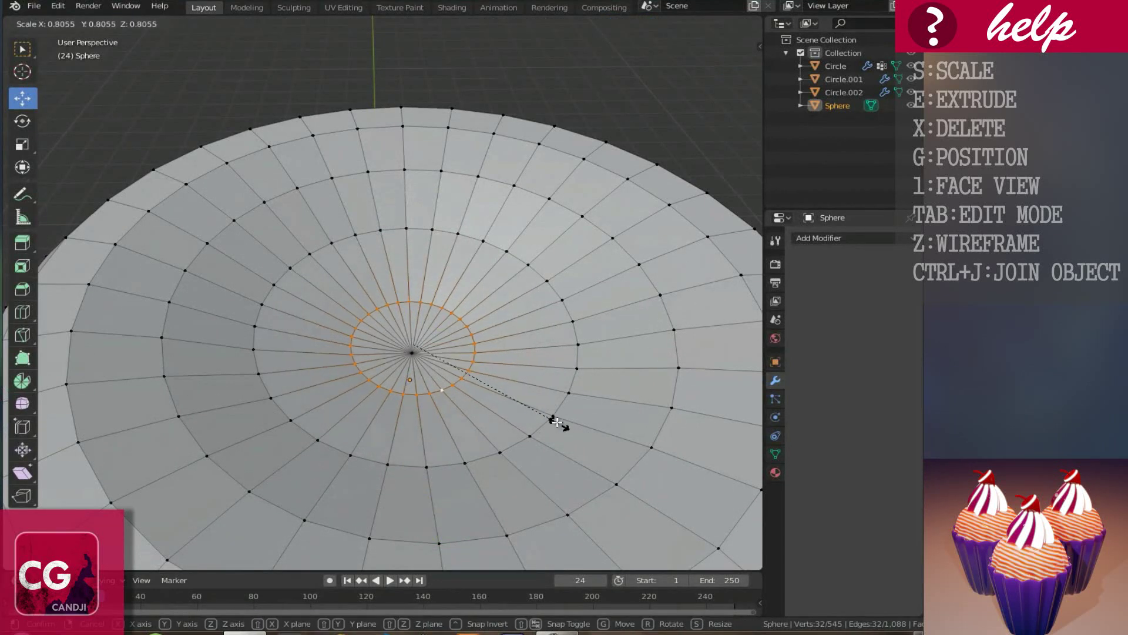
left_click(532, 387)
Add an edge loop between the innermost ring and the next ring of the top dimple and adjust its height slightly
key("ctrl+r")
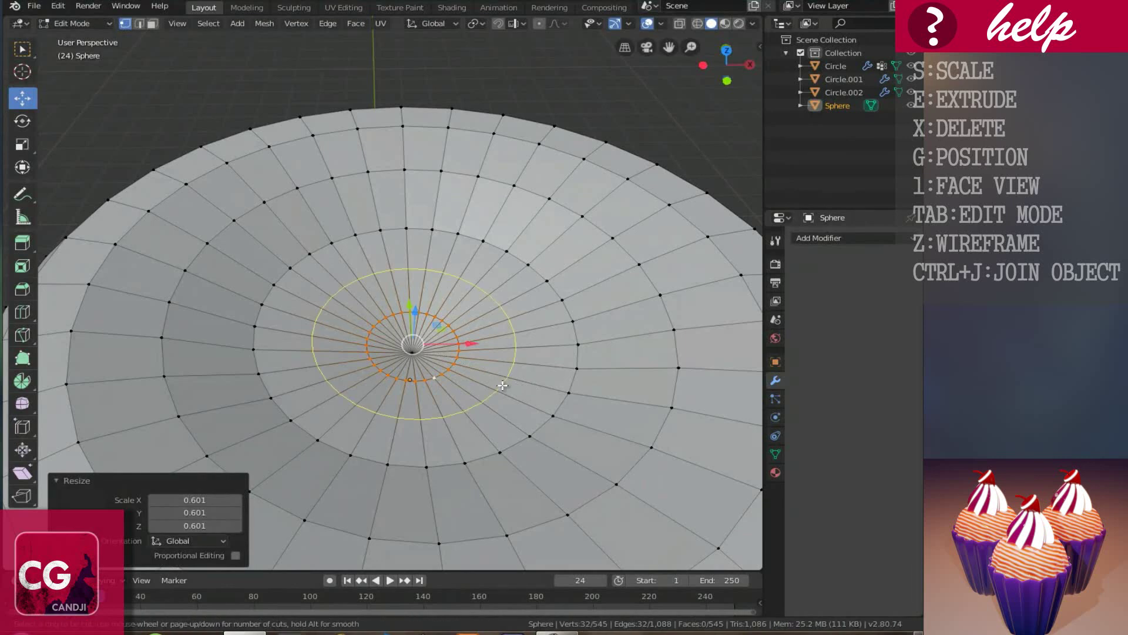
left_click(500, 385)
left_click(502, 384)
middle_click_drag(501, 385, 476, 265)
left_click_drag(490, 247, 491, 254)
Select the dimple's centre vertex with its surrounding innermost ring and extrude these faces 0.704 m up as the cherry stem
left_click(516, 309, "alt")
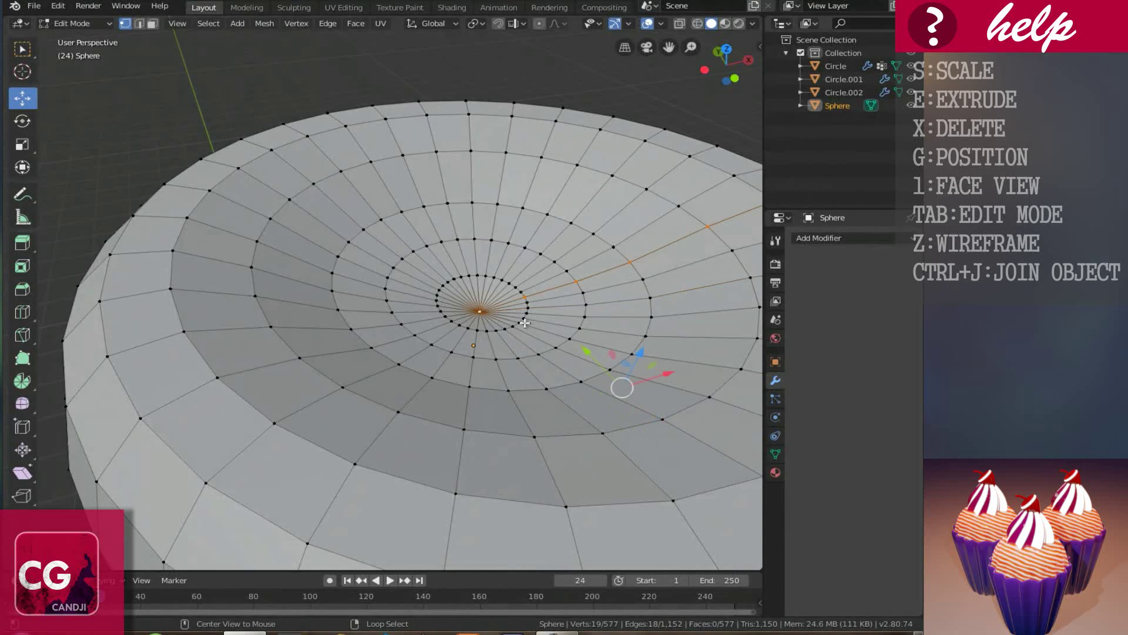
left_click(488, 310, "ctrl")
middle_click_drag(488, 310, 498, 306)
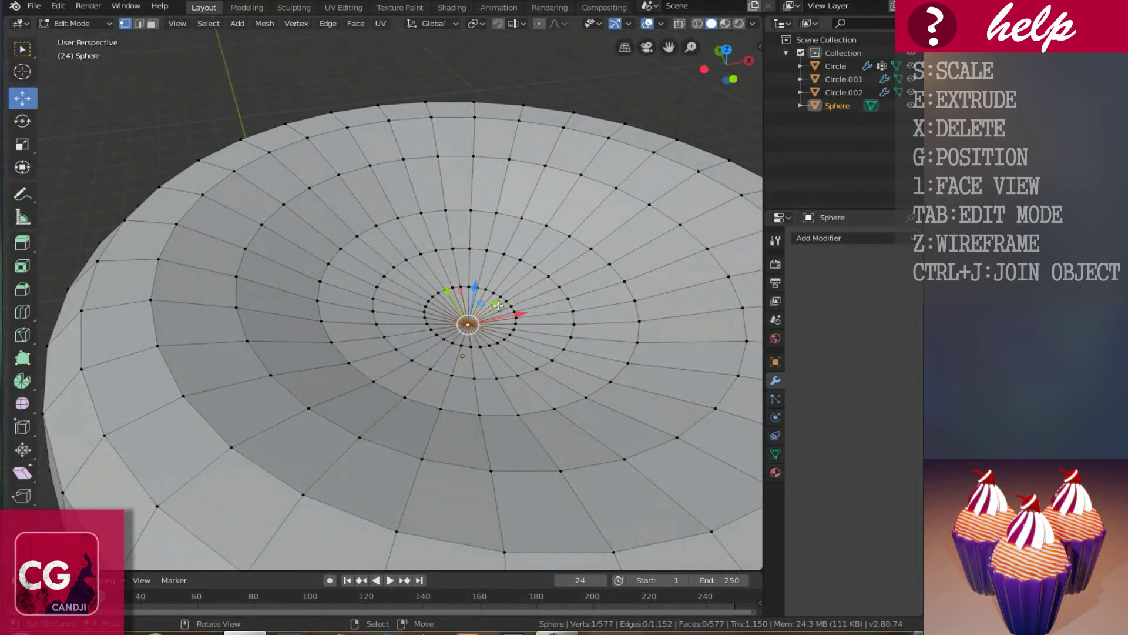
scroll(508, 287, "down", 5)
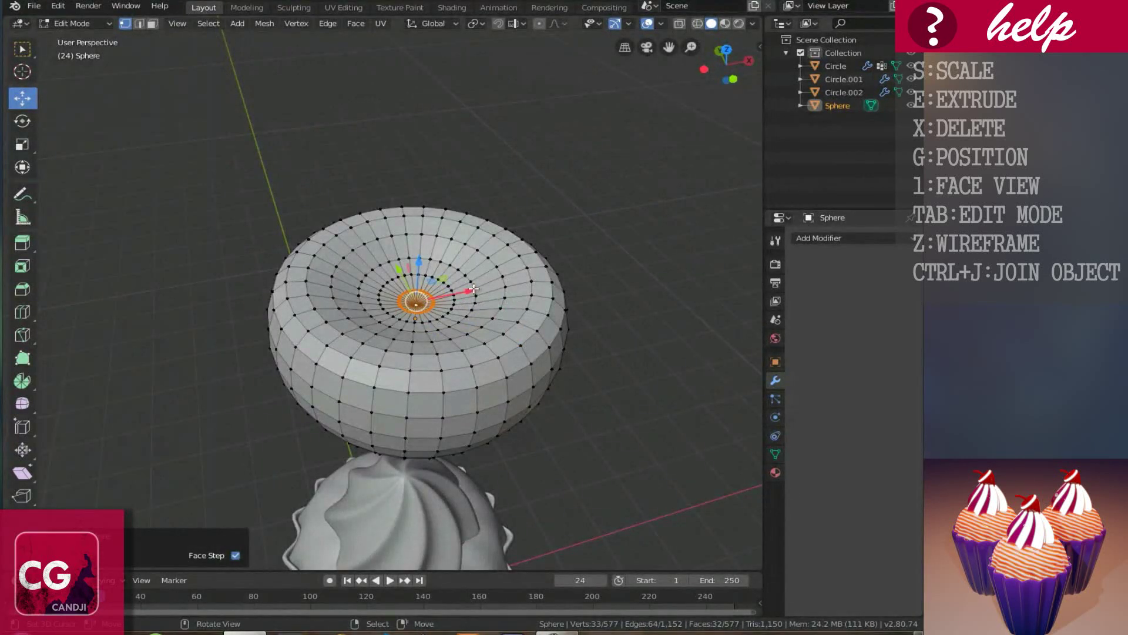
key("1")
scroll(476, 287, "up", 3, "shift")
scroll(436, 297, "up", 3)
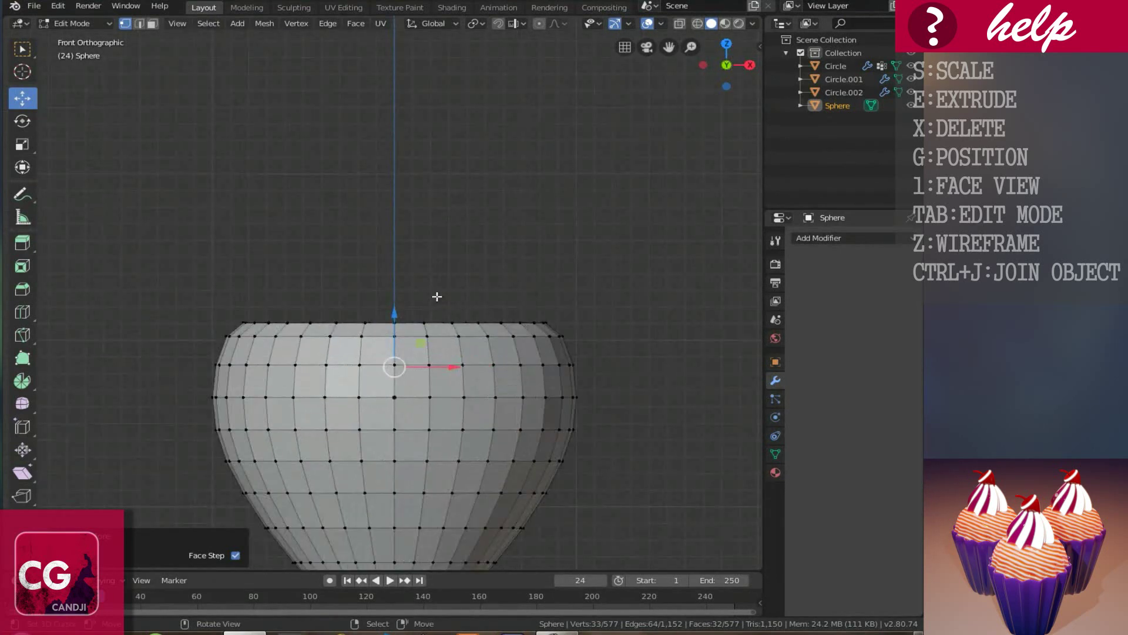
key("e")
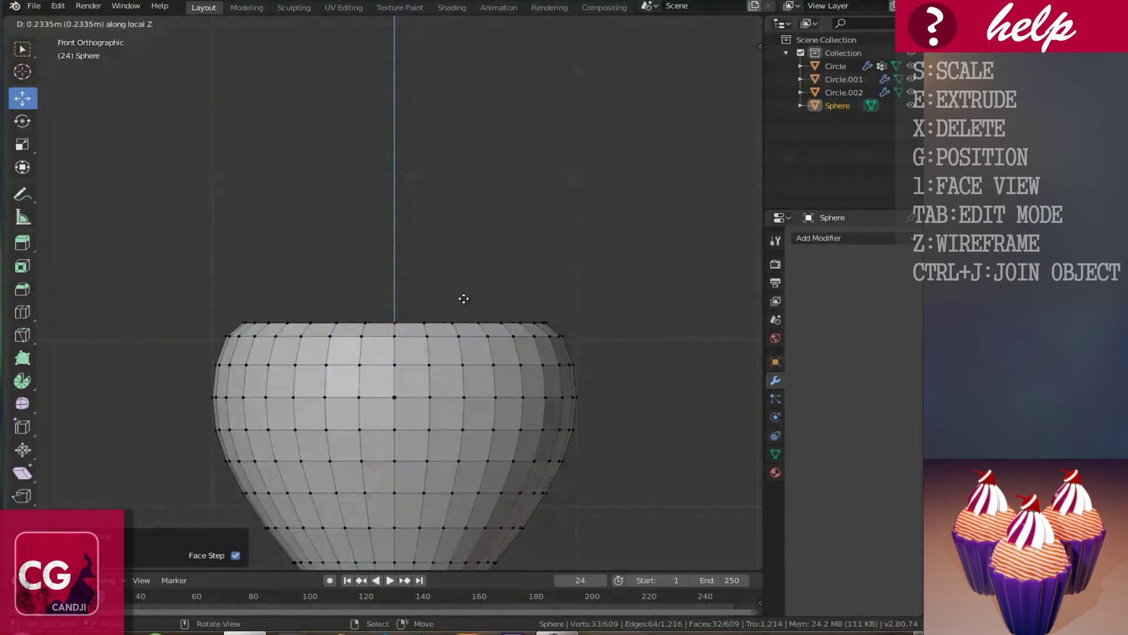
left_click(455, 251)
In wireframe display, move the stem's top end -0.115 m along X and 0.0066 m along Z
key("shift+z")
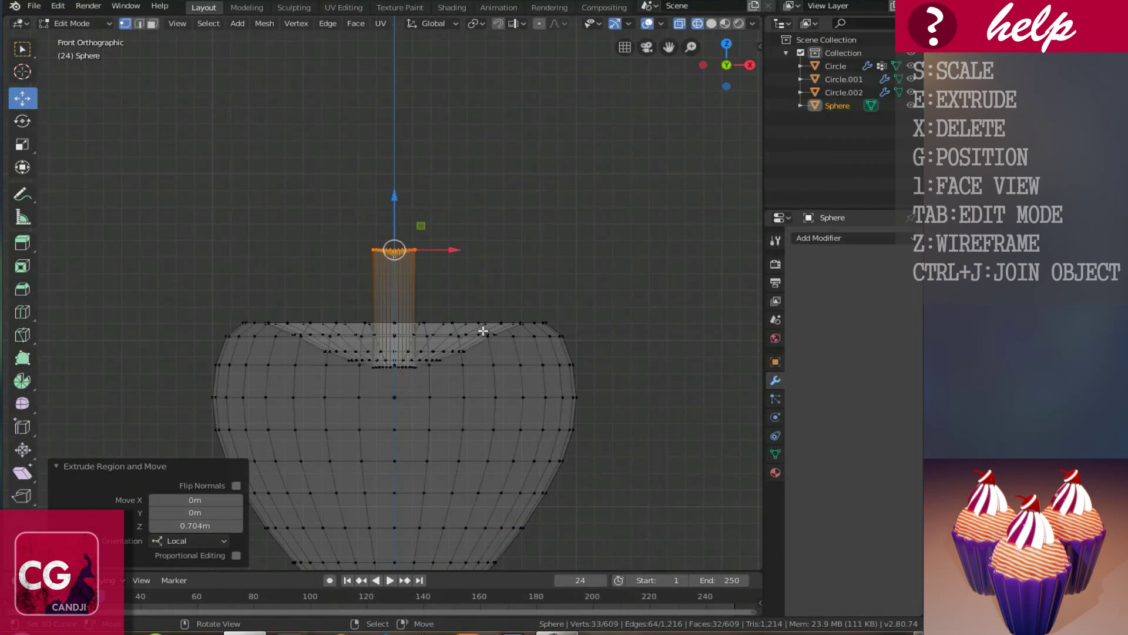
scroll(483, 331, "up", 1)
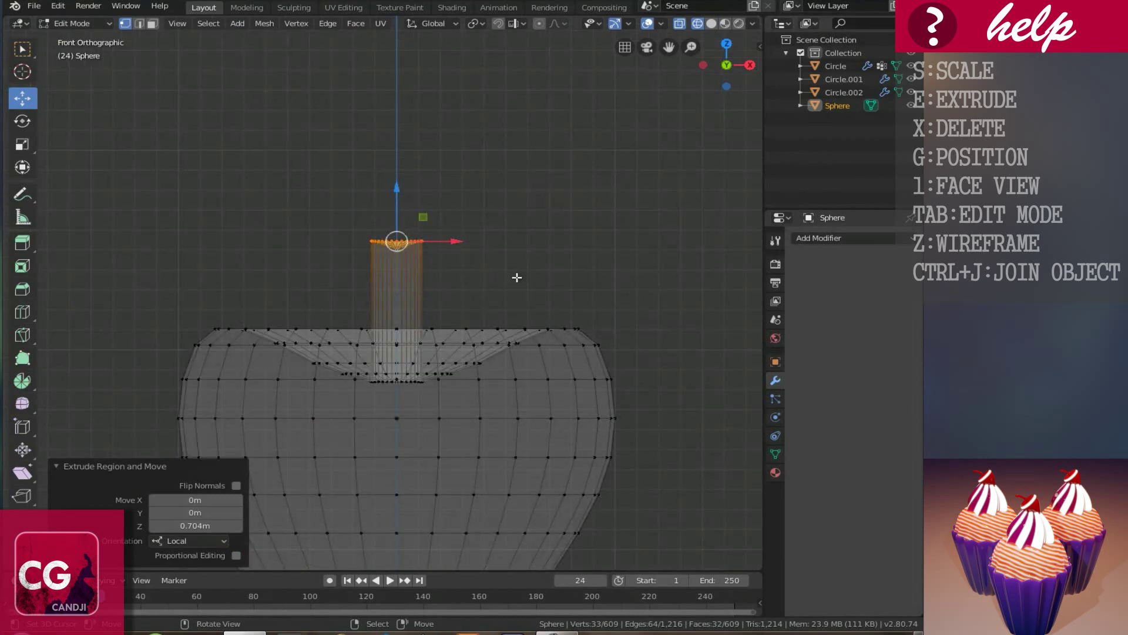
key("g")
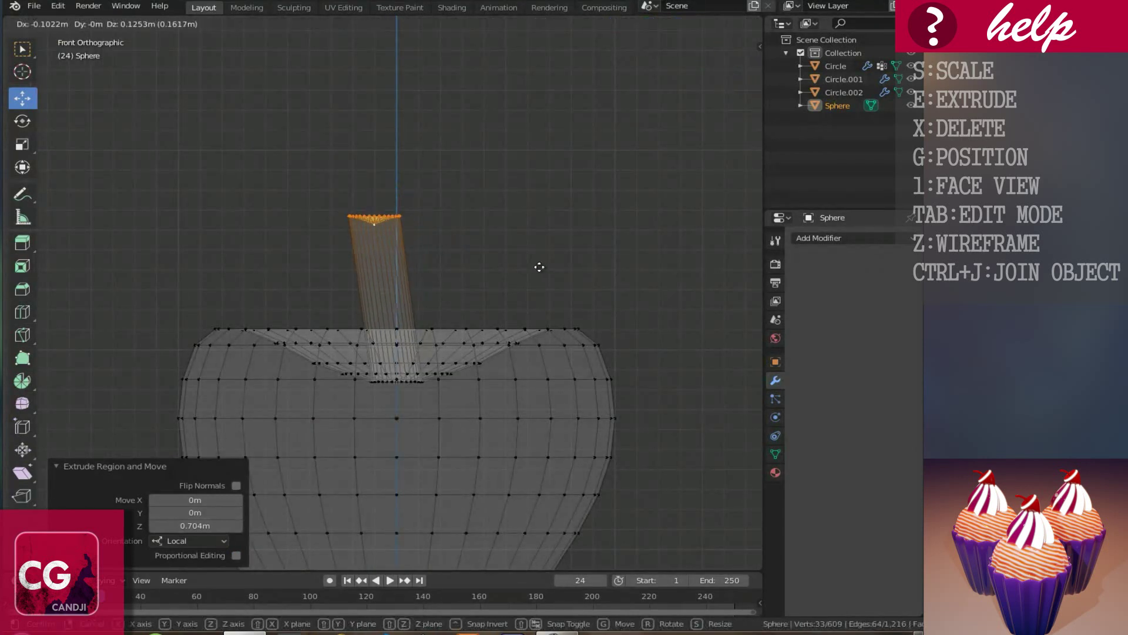
left_click(541, 290)
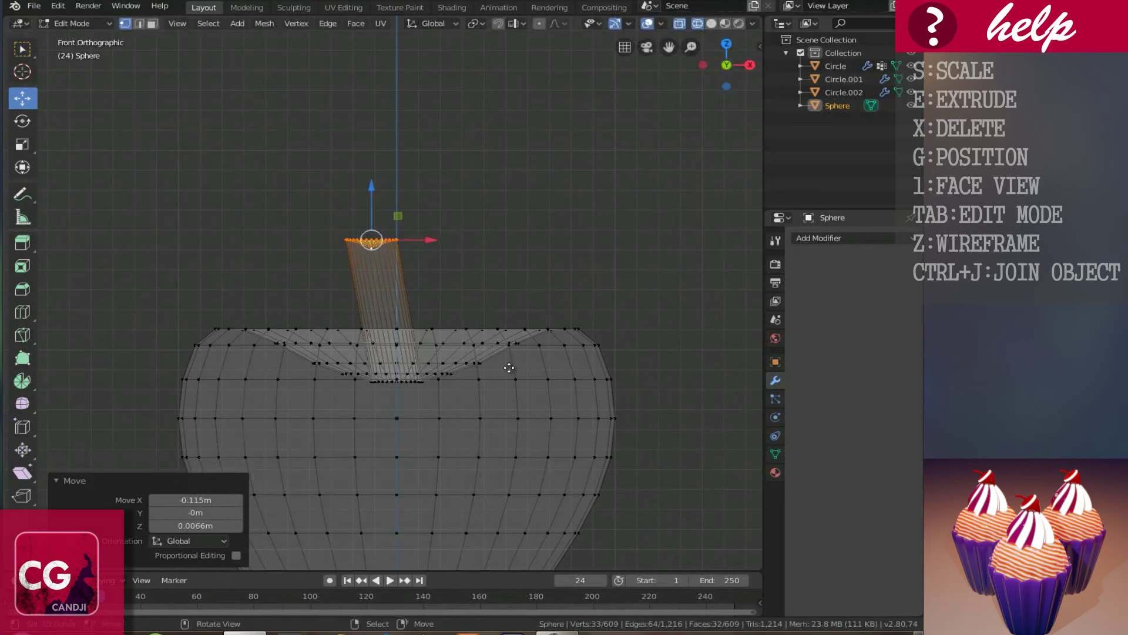
Extrude the stem tip another 0.3 m, rotate it -28.6° and move it -0.145 m in X and 0.0429 m in Z
key("e")
left_click(496, 309)
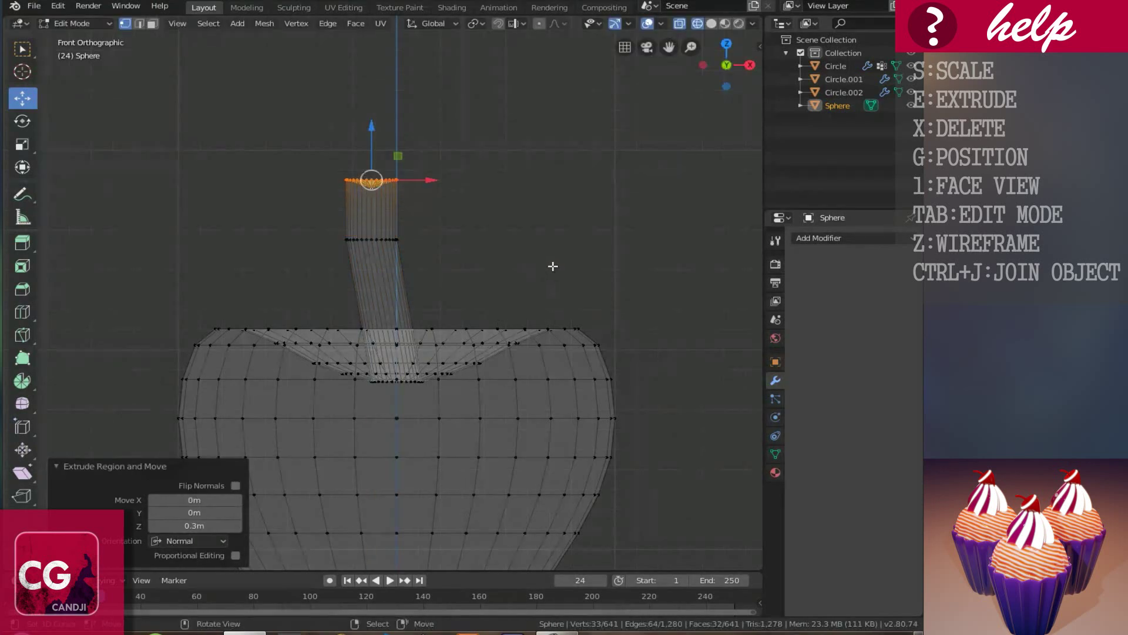
key("r")
left_click(617, 218)
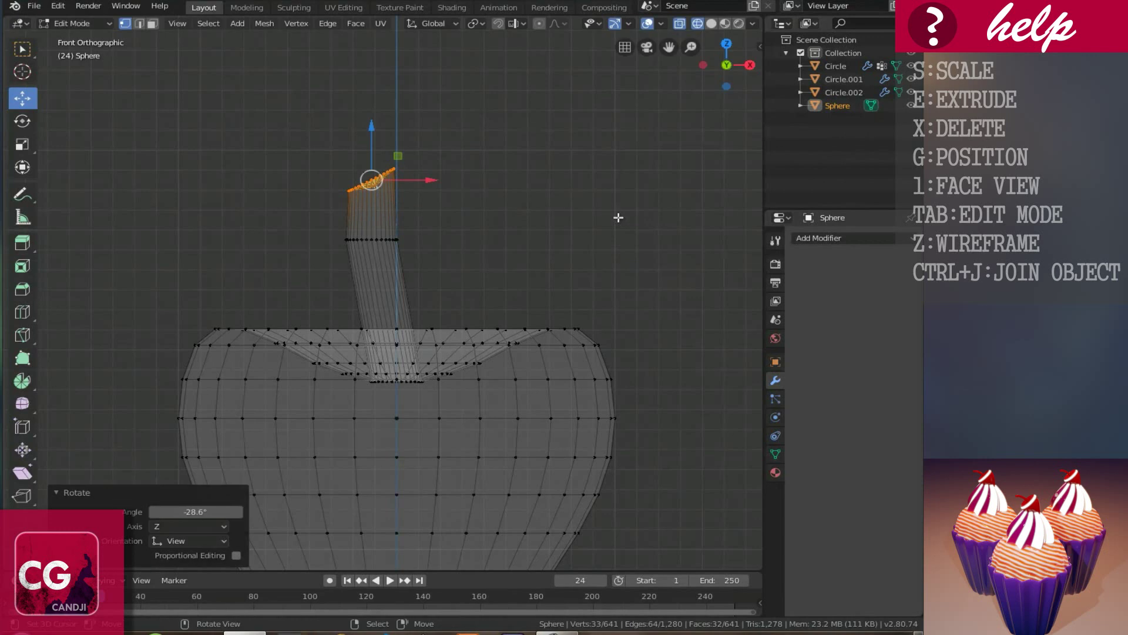
key("g")
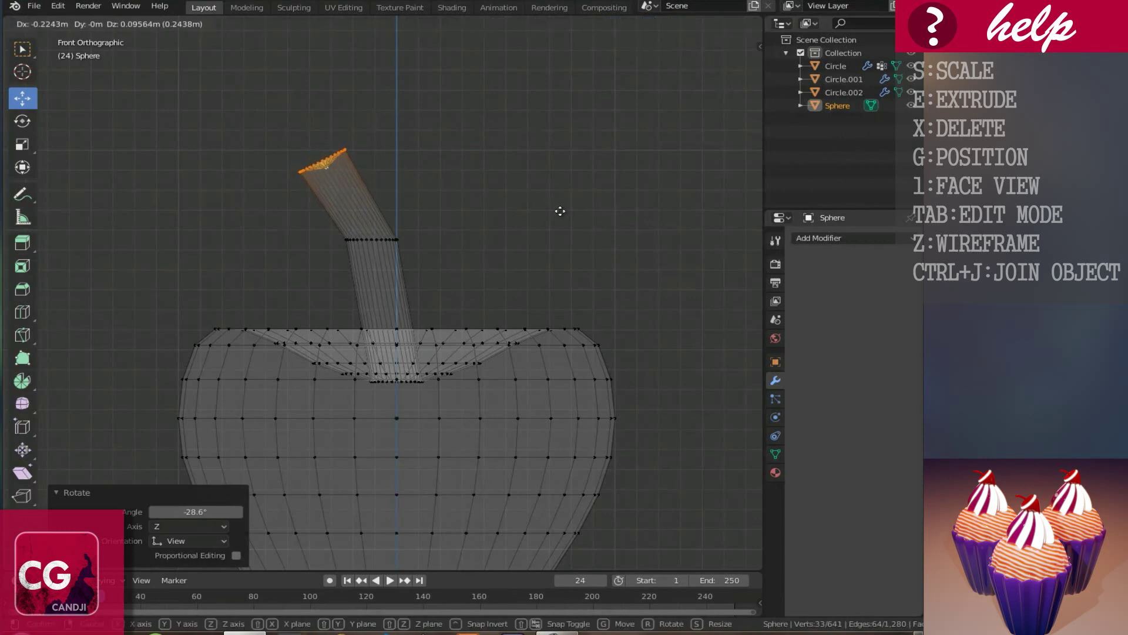
left_click(574, 221)
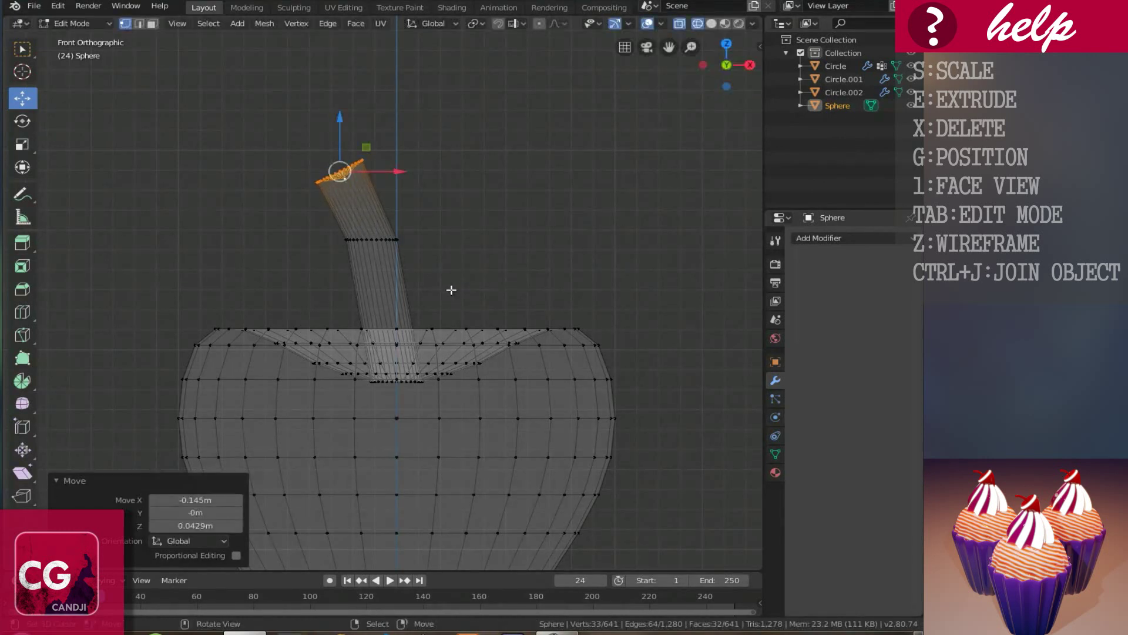
Add a loop cut halfway along the lower stem segment and shift it slightly toward positive X to curve the stem
key("ctrl+r")
left_click(409, 284)
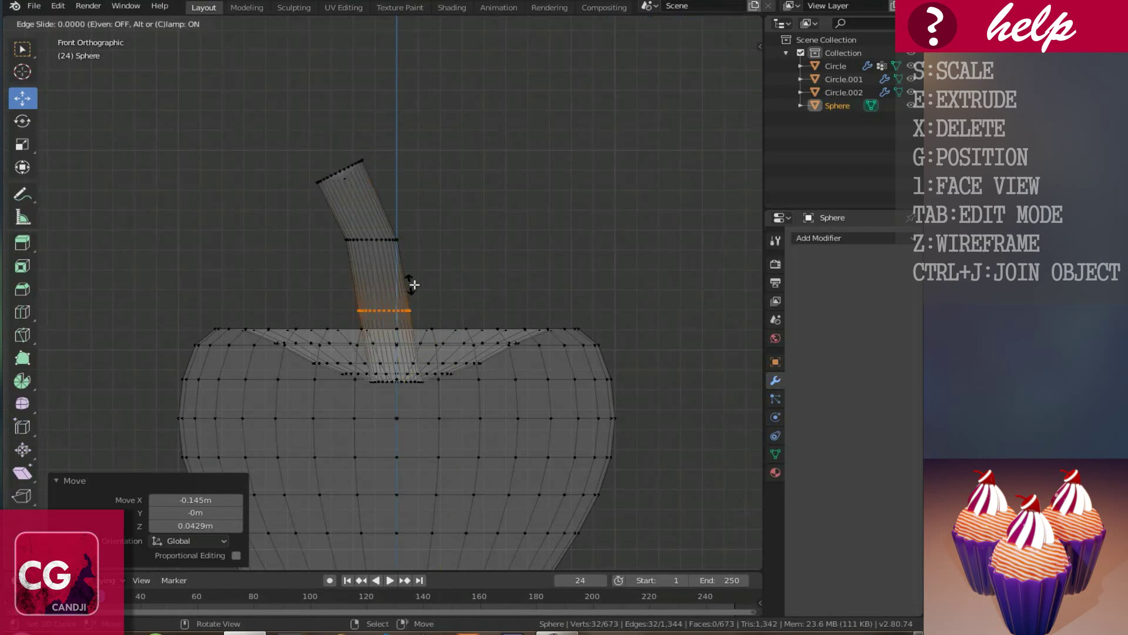
left_click(414, 286)
left_click_drag(443, 307, 455, 315)
Select the stem's middle edge loop and rotate it about -13.6° to follow the bend
left_click(379, 240, "alt")
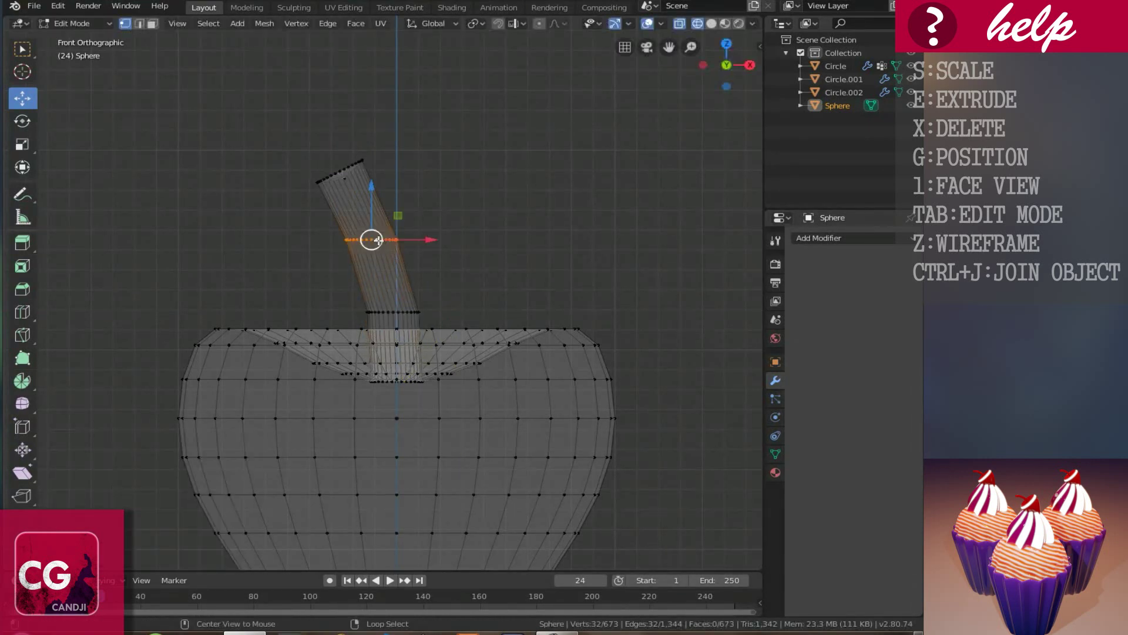
key("r")
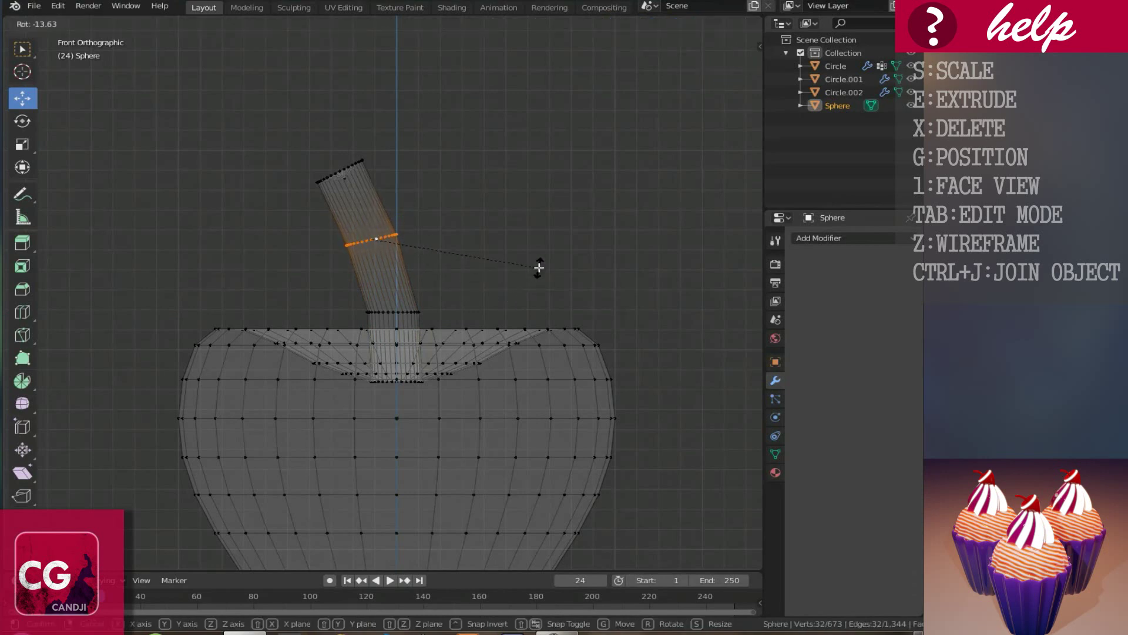
left_click(539, 268)
left_click(356, 181, "alt")
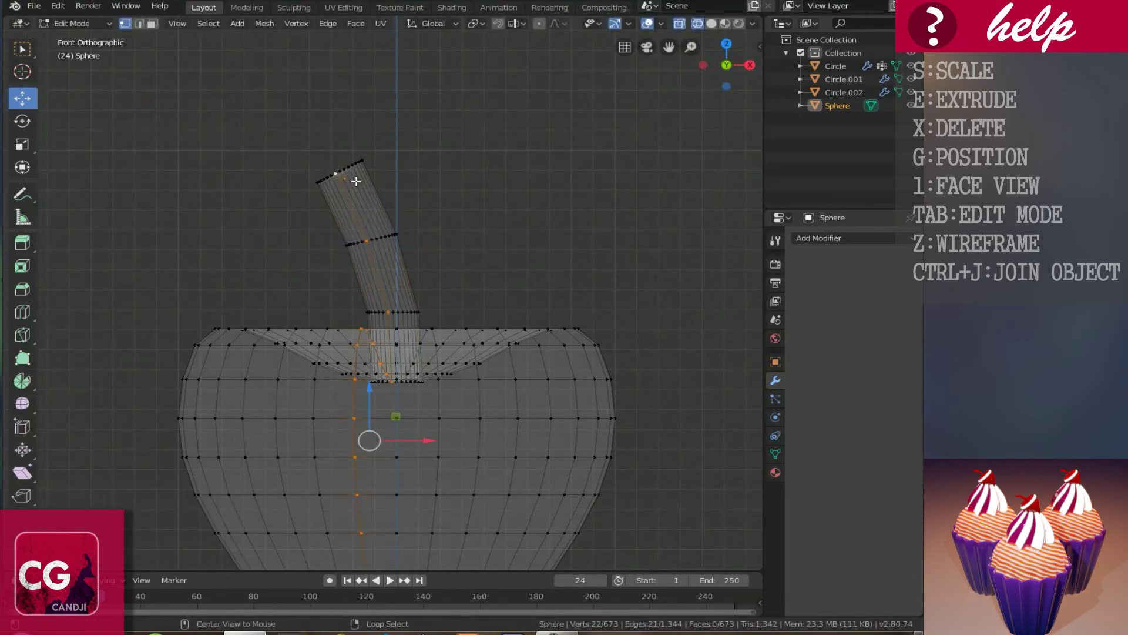
Select the end face of the stem's tip and extrude it 0.414 m outward
left_click(350, 165, "alt")
left_click(352, 167, "alt")
left_click(347, 173, "alt")
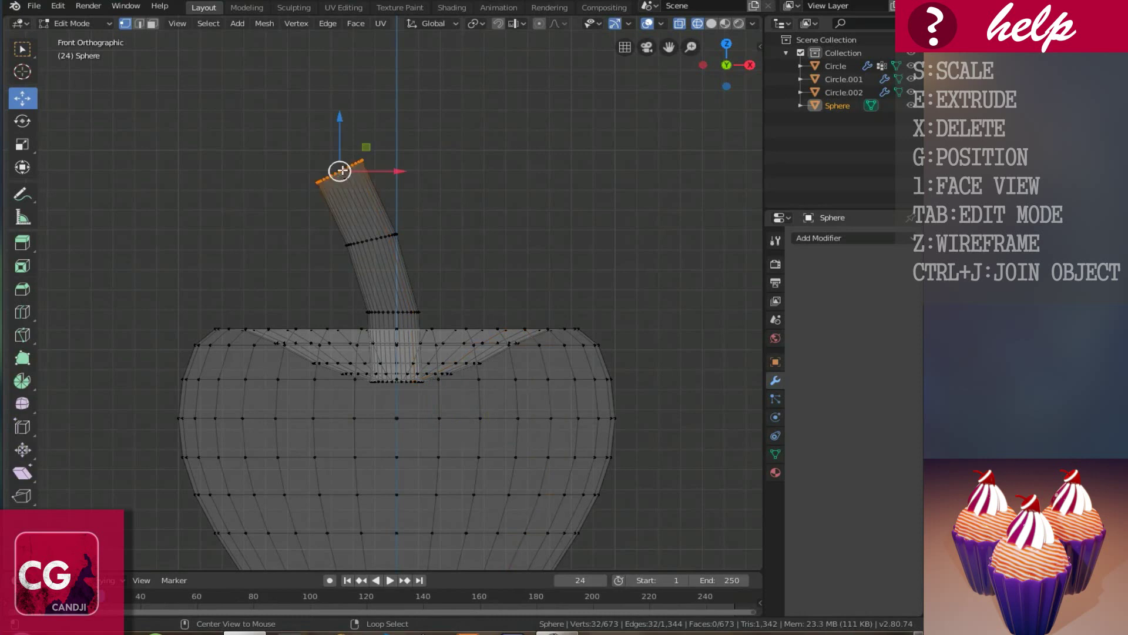
left_click(347, 179, "shift")
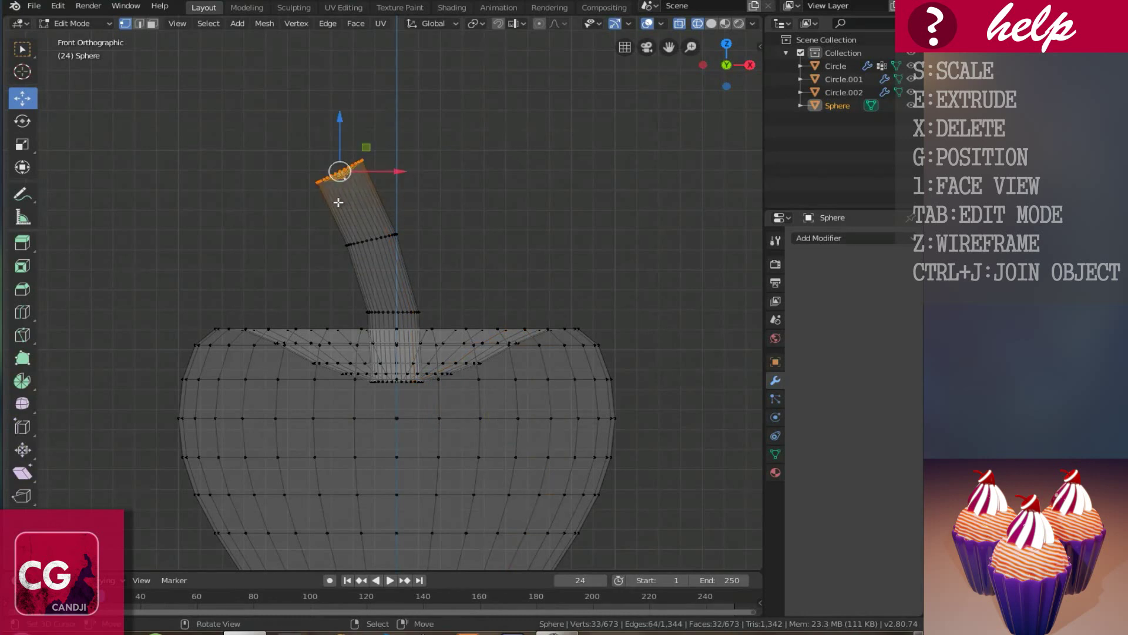
key("e")
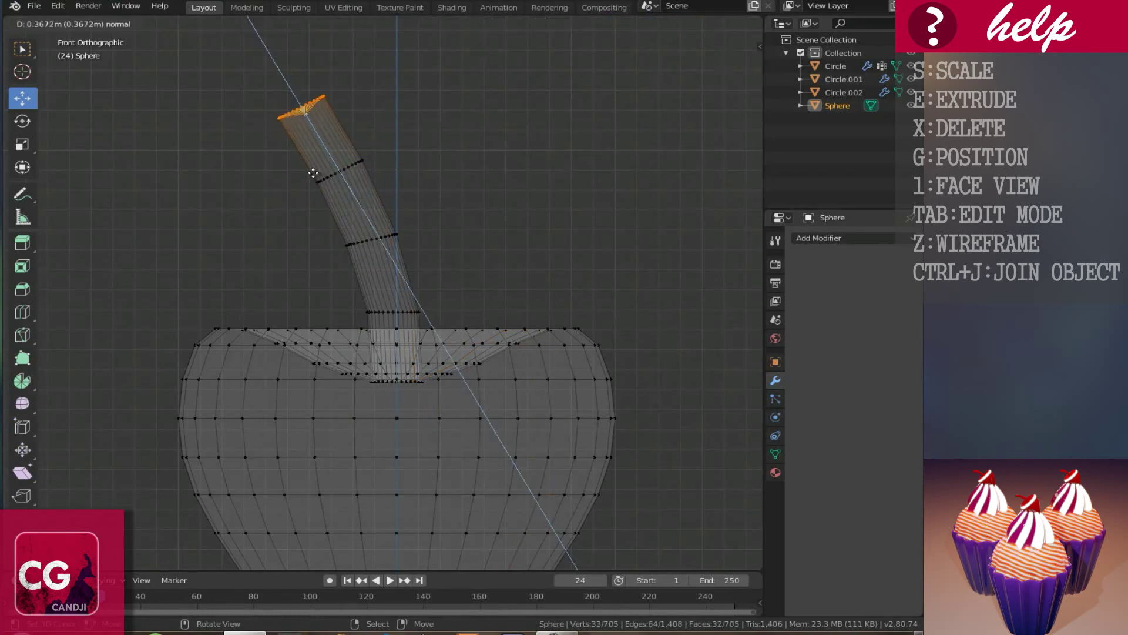
left_click(302, 167)
Move the extruded stem tip -0.155 m in X and -0.0429 m in Z, and rotate it -27.1°
key("g")
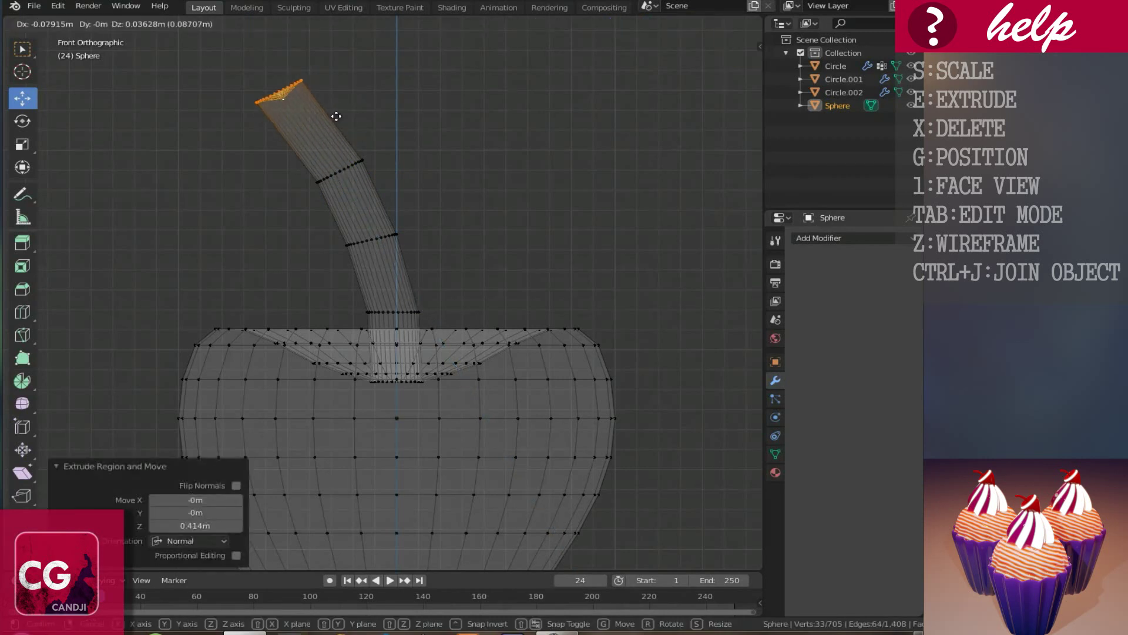
left_click(326, 130)
key("r")
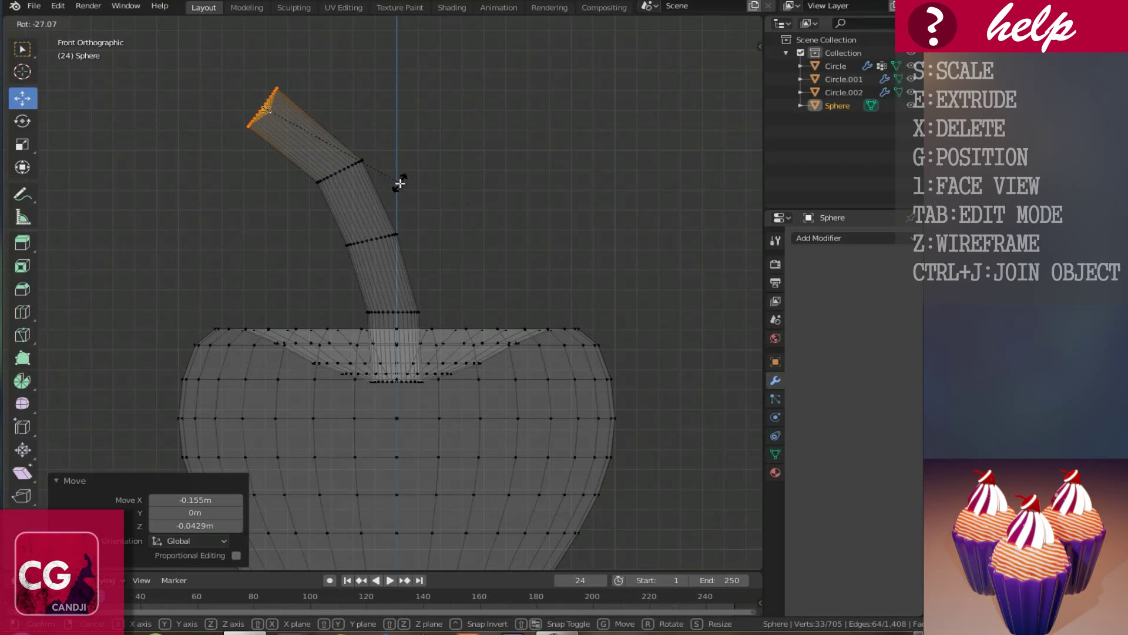
left_click(399, 184)
Add a loop cut near the middle of the stem's last segment and move it 0.0165 m in X and 0.0247 m in Z
scroll(398, 191, "down", 5)
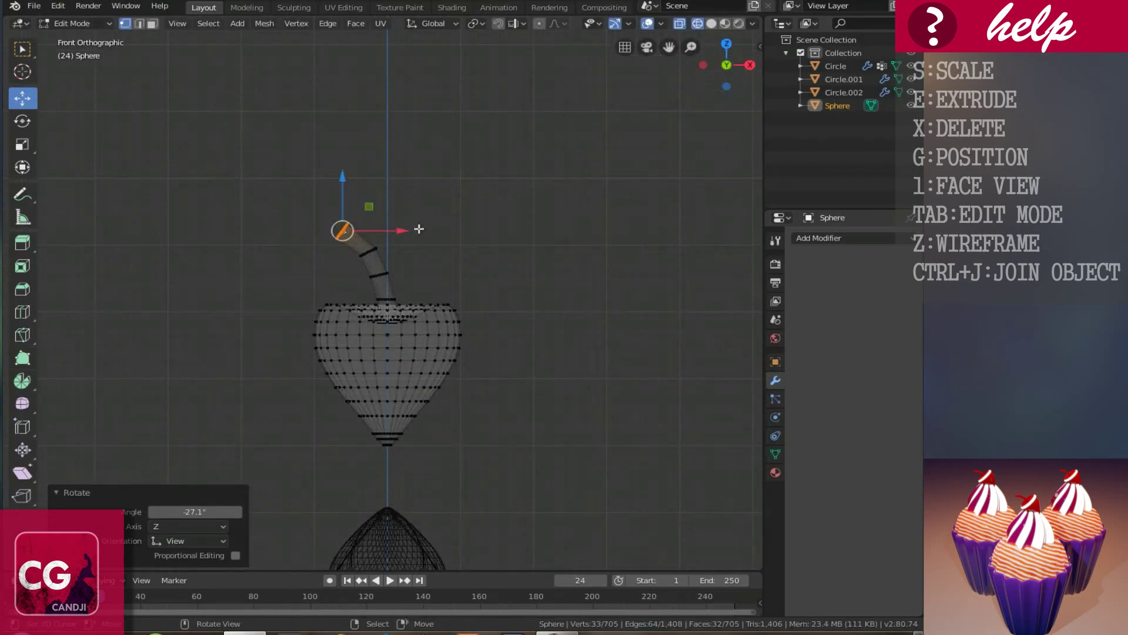
scroll(419, 229, "up", 6)
key("ctrl+r")
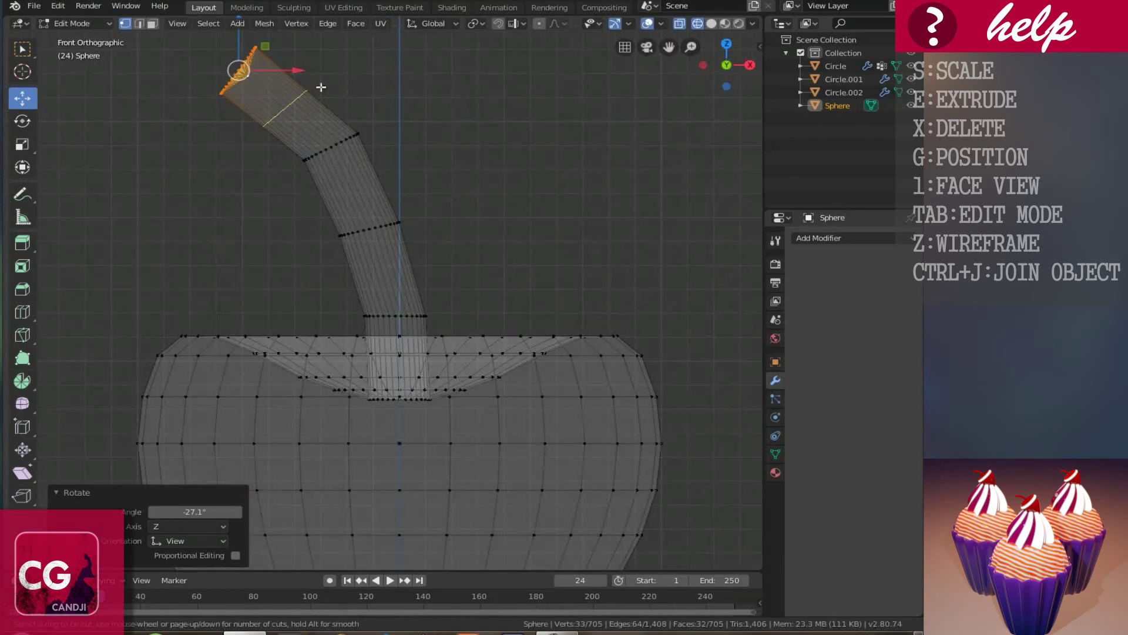
left_click(314, 87)
left_click(311, 86)
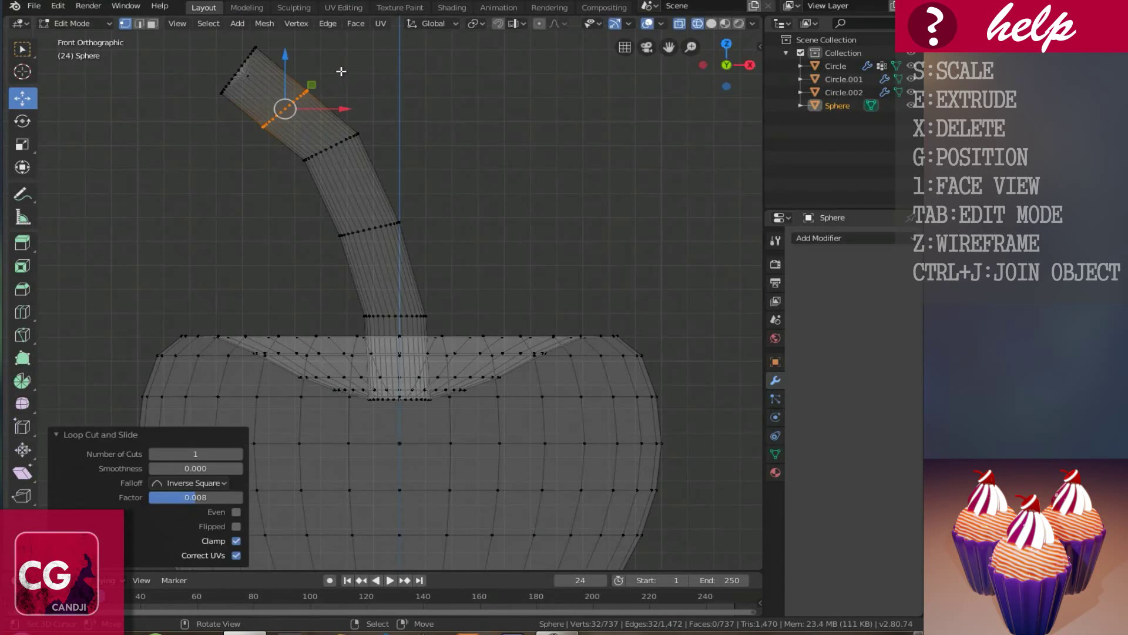
key("g")
left_click(326, 114)
Add a centred loop cut in the stem segment below the upper bend and raise it 0.00824 m along Z
key("ctrl+r")
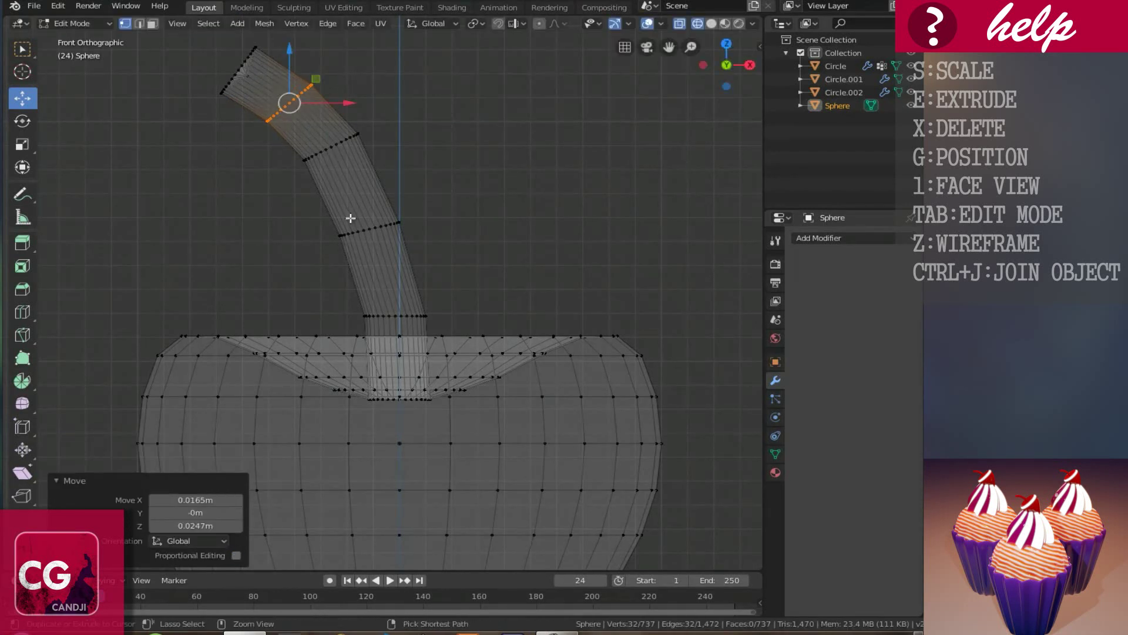
left_click(350, 217)
right_click(350, 216)
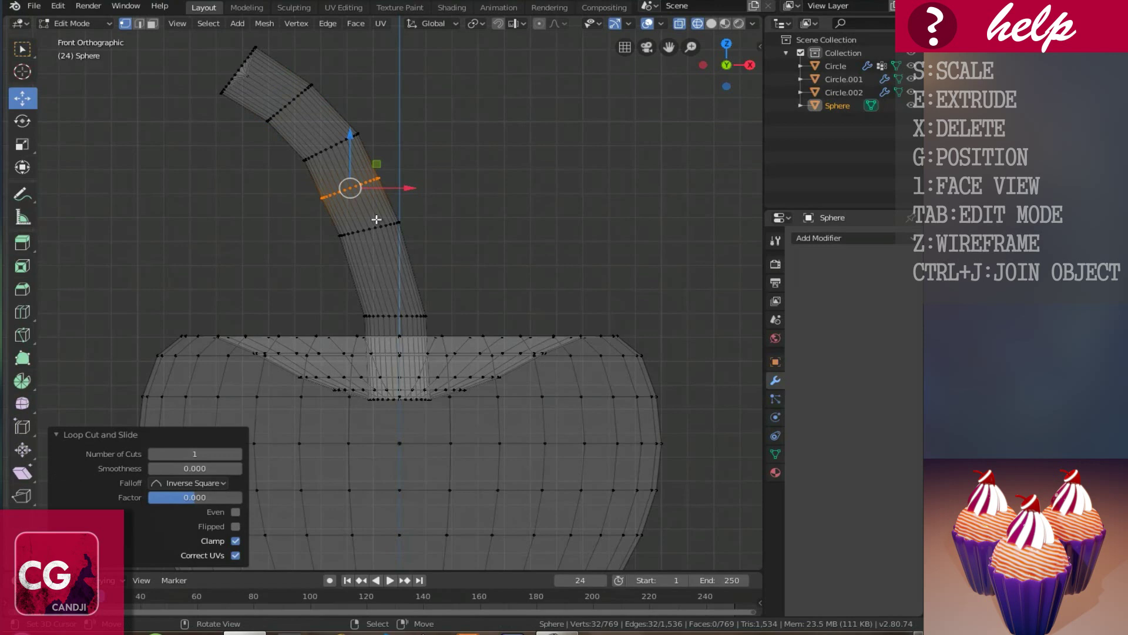
key("g")
key("z")
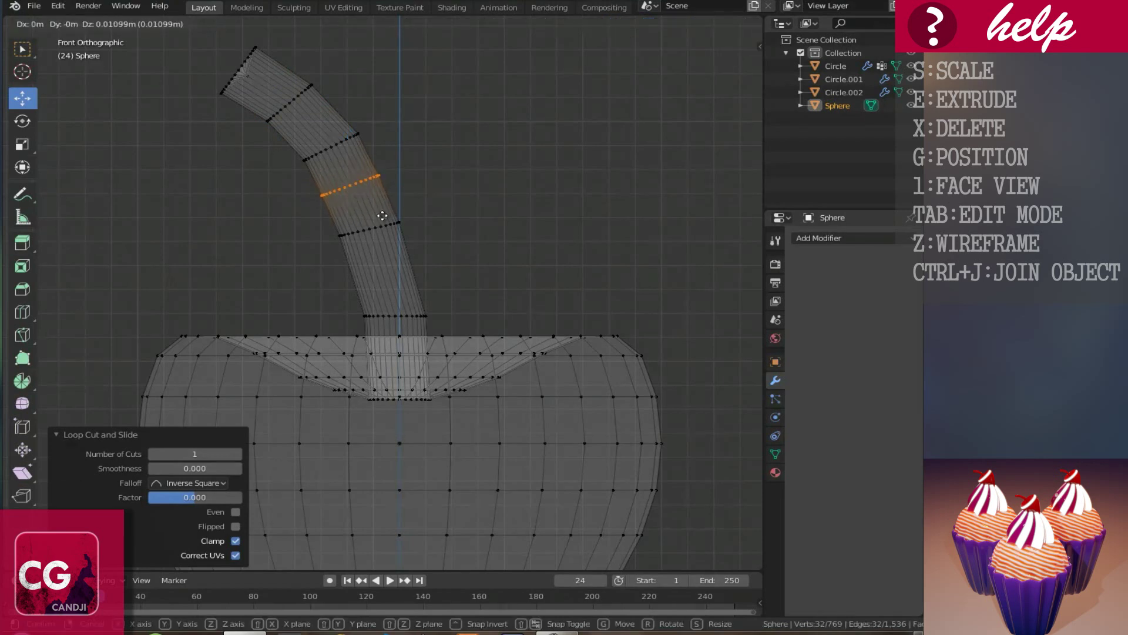
left_click(389, 235)
Add a loop cut in the stem segment just above the base segment, and return to Object Mode
key("ctrl+r")
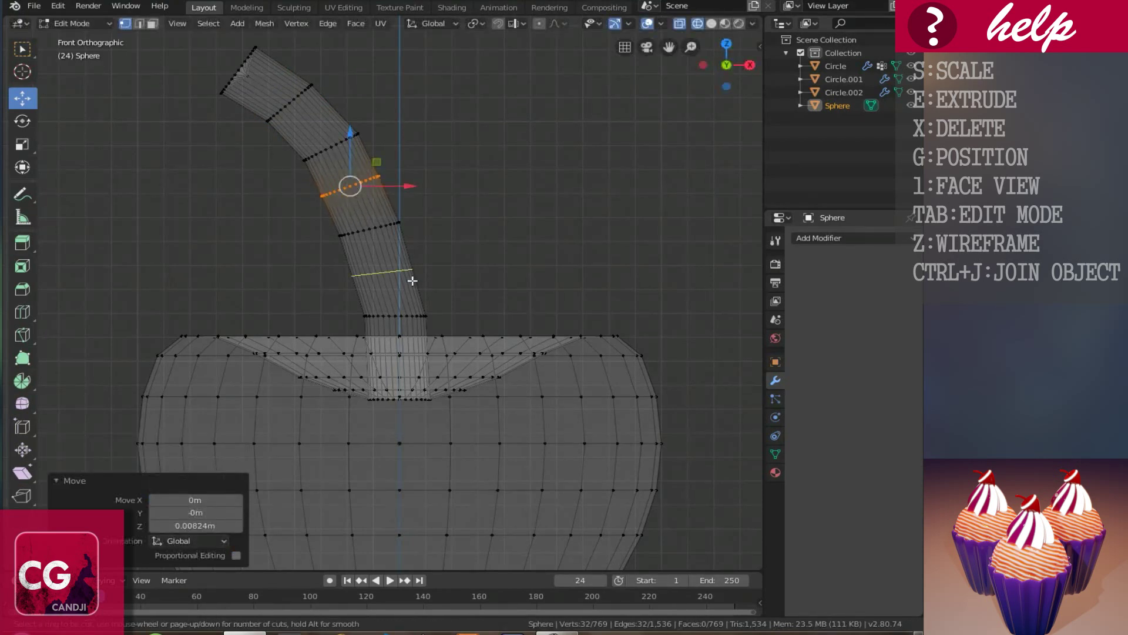
left_click(413, 280)
key("g")
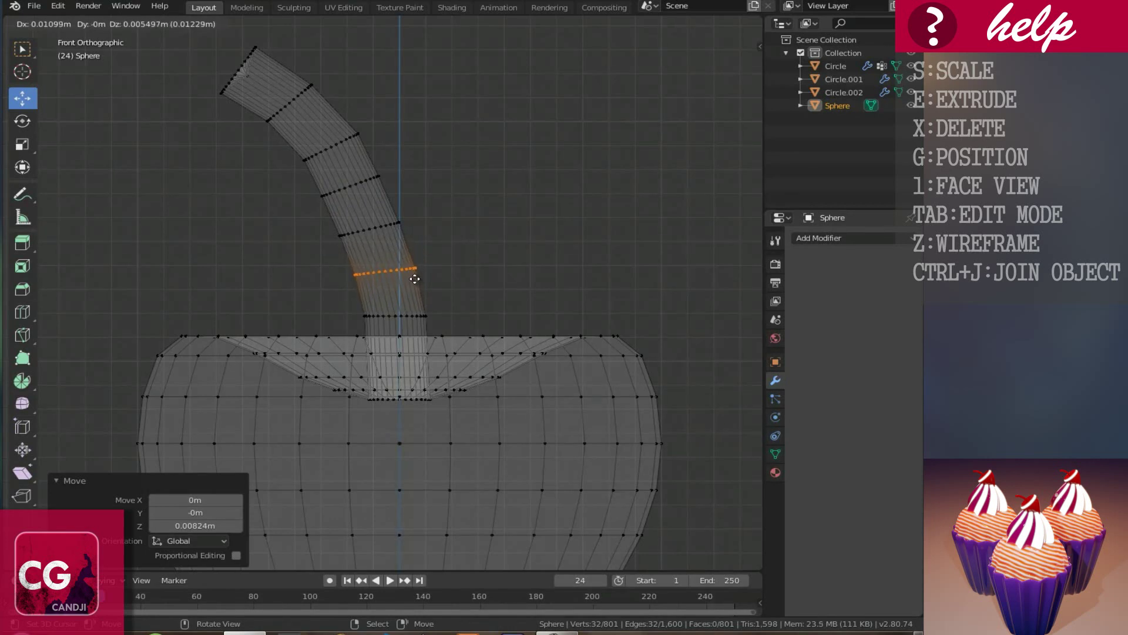
key("Escape")
scroll(405, 259, "down", 6)
key("Tab")
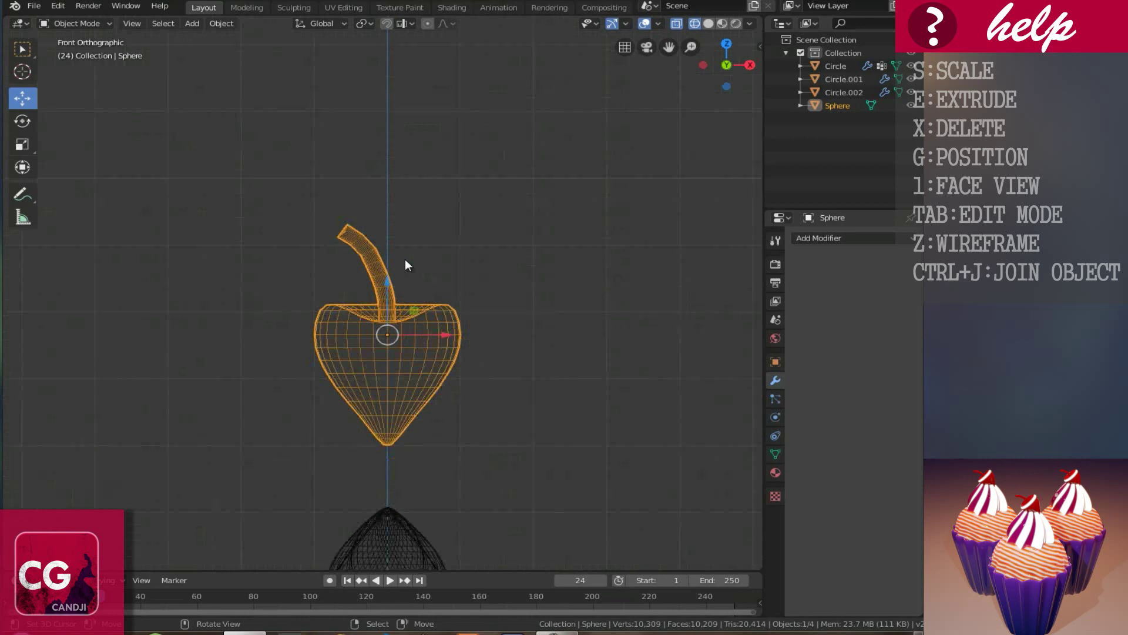
Switch to solid display and give the cherry a Subdivision Surface modifier with viewport subdivisions set to 2
key("z")
mouse_move(449, 315)
middle_mouse_down()
mouse_move(428, 305)
mouse_move(427, 288)
mouse_move(395, 281)
middle_mouse_up()
scroll(428, 305, "up", 3)
scroll(426, 288, "up", 2)
left_click(838, 241)
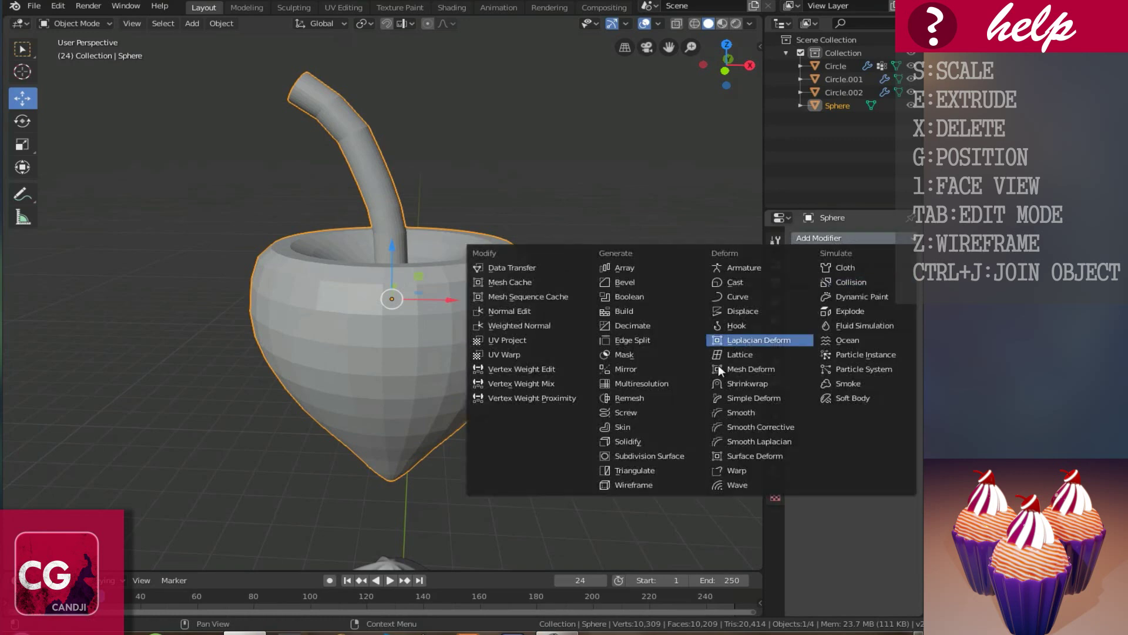
left_click(647, 453)
left_click(846, 337)
Apply Shade Smooth to the cherry
middle_click_drag(537, 405, 383, 357)
right_click(351, 345)
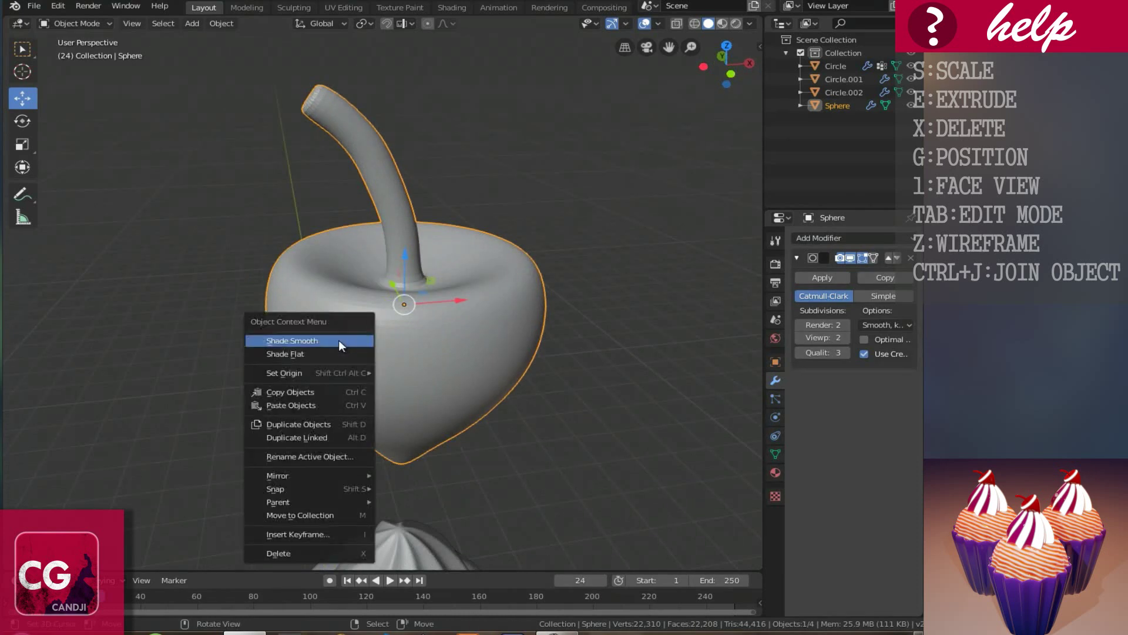
left_click(338, 341)
In Edit Mode, delete the centre vertex of the stem's end cap
middle_click_drag(370, 219, 526, 328)
scroll(449, 256, "up", 3)
key("Tab")
middle_click_drag(623, 294, 635, 302)
scroll(609, 302, "up", 2)
scroll(610, 302, "down", 2, "ctrl")
left_click(498, 248)
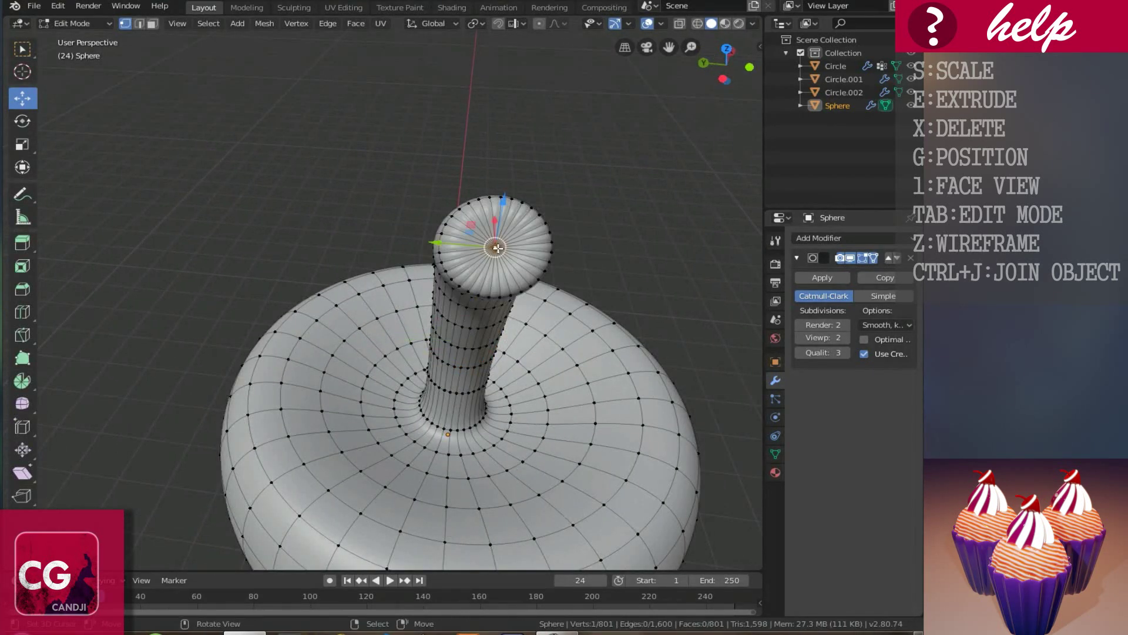
key("x")
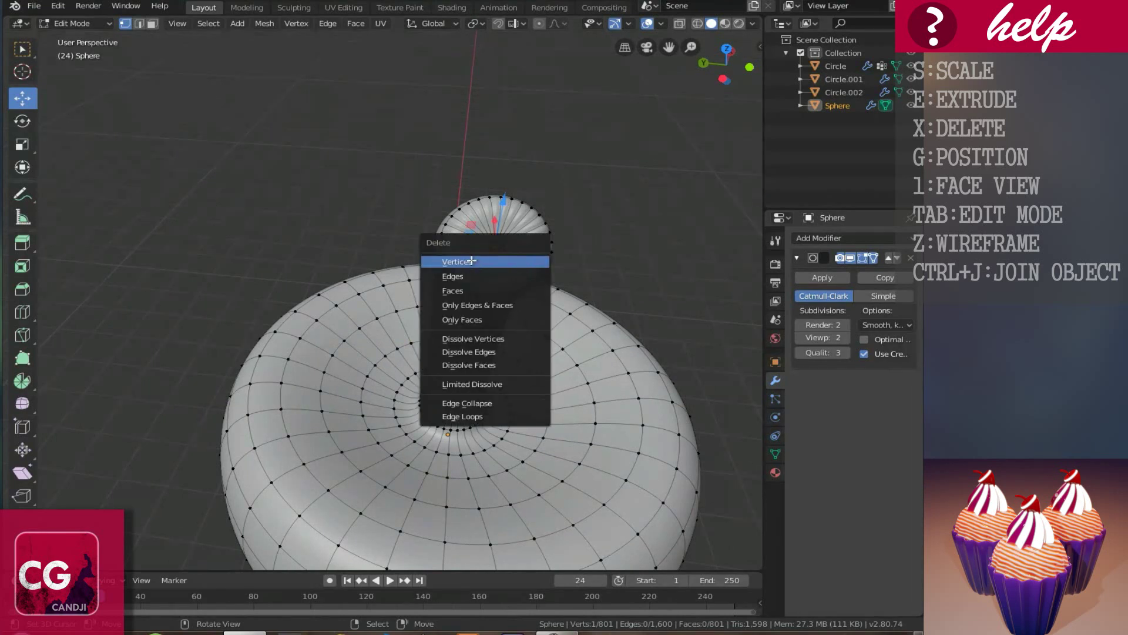
left_click(471, 261)
Select the open edge loop at the stem's tip, extrude it in place and scale the new ring inward
middle_click_drag(470, 261, 466, 269)
left_click(298, 254, "alt")
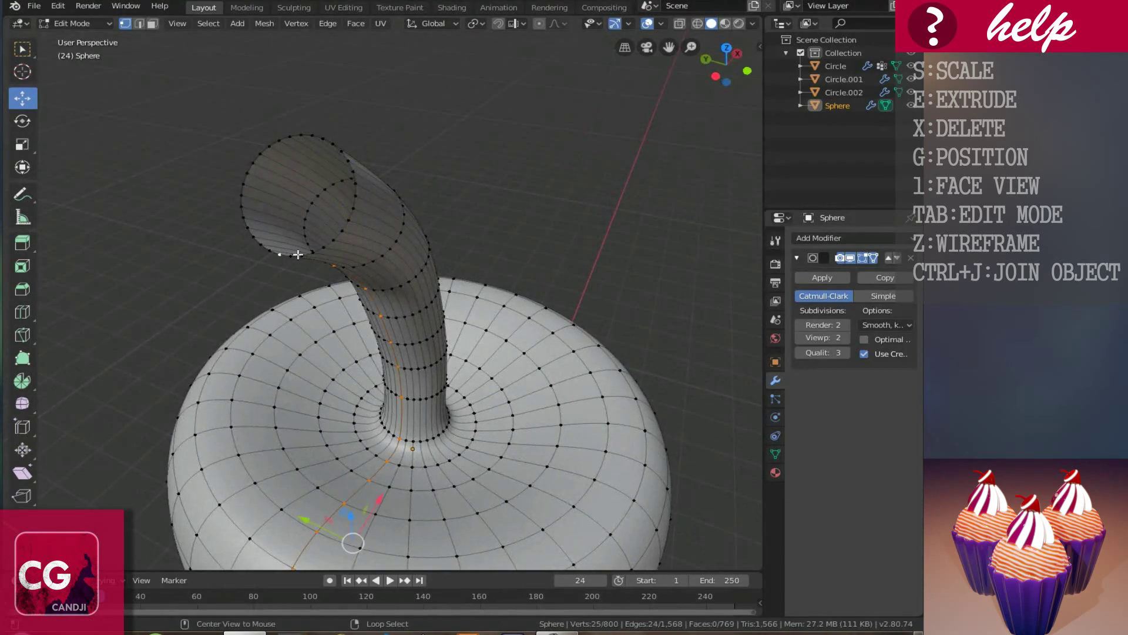
left_click(358, 201, "alt")
left_click(352, 218, "alt")
left_click(348, 238, "alt")
left_click(353, 176, "alt")
left_click(330, 158, "alt")
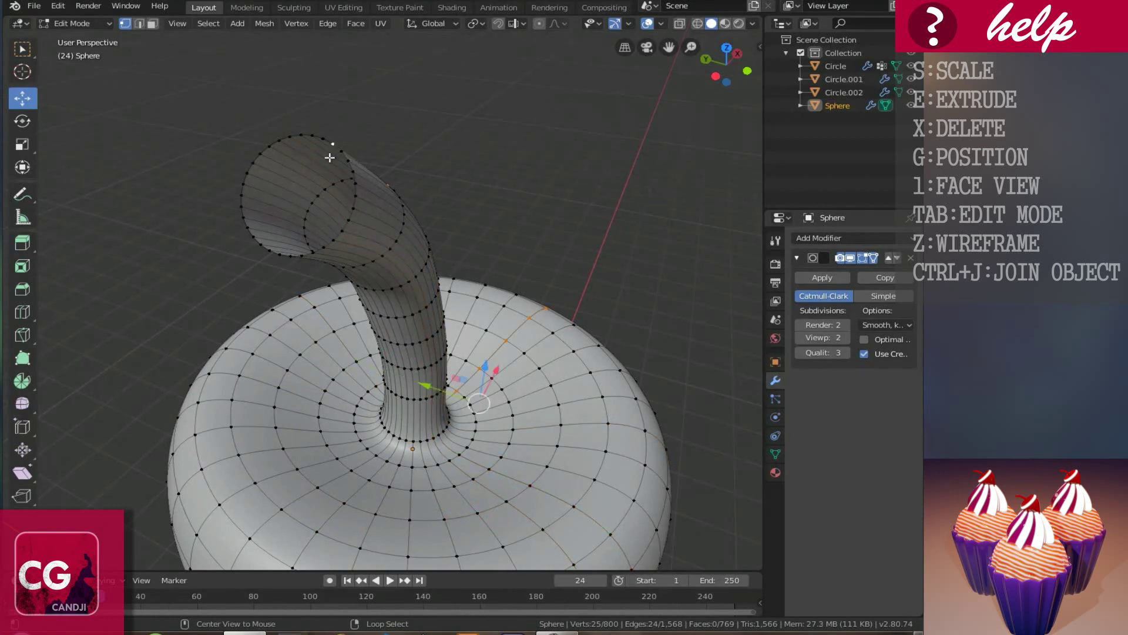
left_click(246, 203, "alt")
left_click(245, 187, "alt")
left_click(254, 152, "alt")
scroll(361, 189, "down", 1)
key("g")
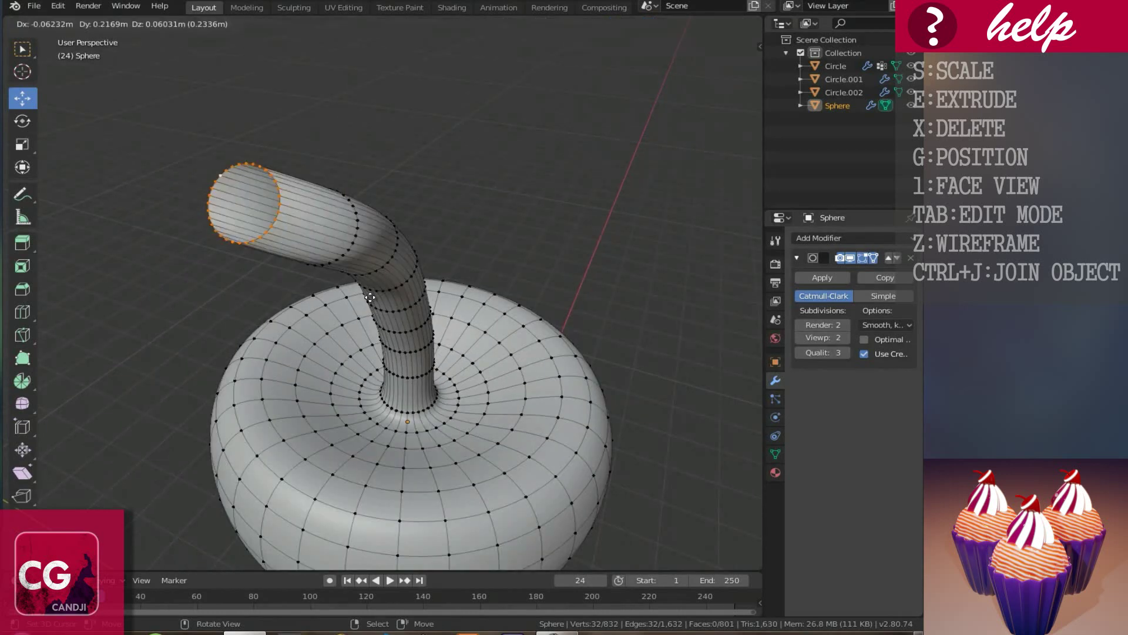
left_click(532, 321)
key("s")
left_click(476, 312)
Extrude the stem tip's inner ring in place twice more, scaling the new rings to about 0.55 and 0.53
key("e")
right_click(570, 328)
key("s")
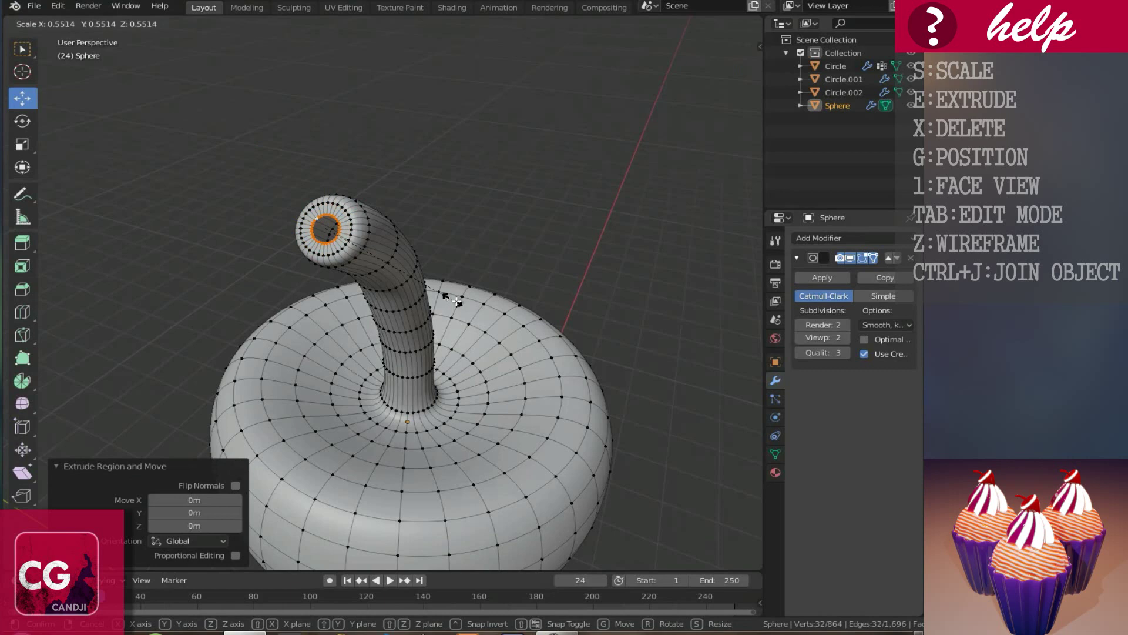
left_click(452, 300)
key("e")
right_click(567, 340)
key("s")
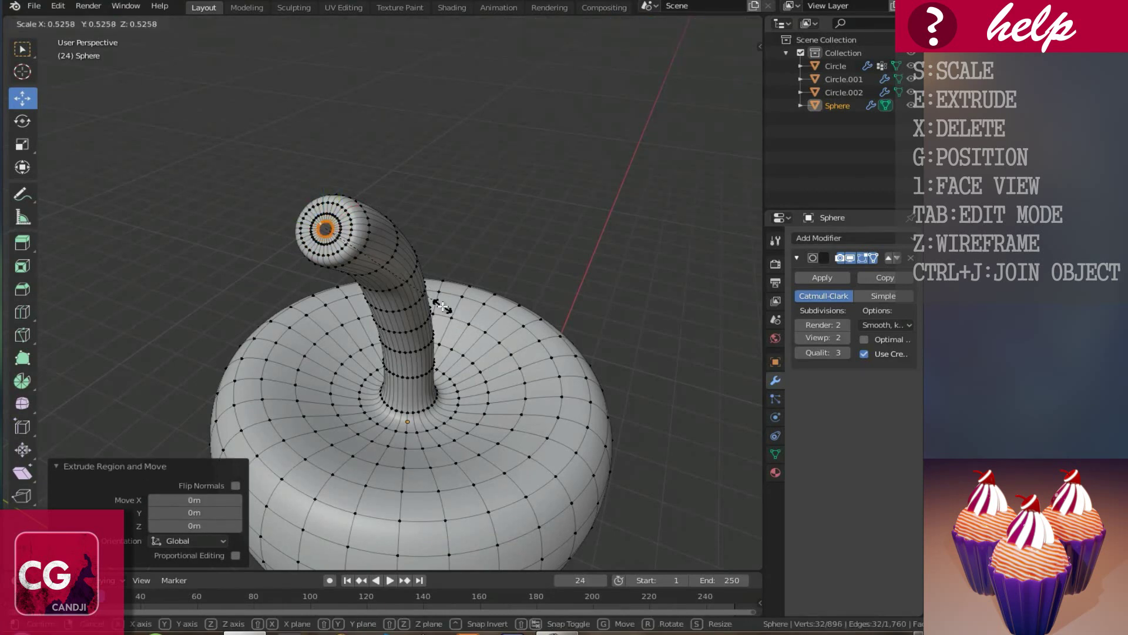
left_click(436, 305)
In Object Mode and front view, scale the whole cherry to about 0.34 and lower it 1.94 m along Z
middle_click_drag(496, 383, 449, 330)
key("Tab")
scroll(449, 335, "down", 6)
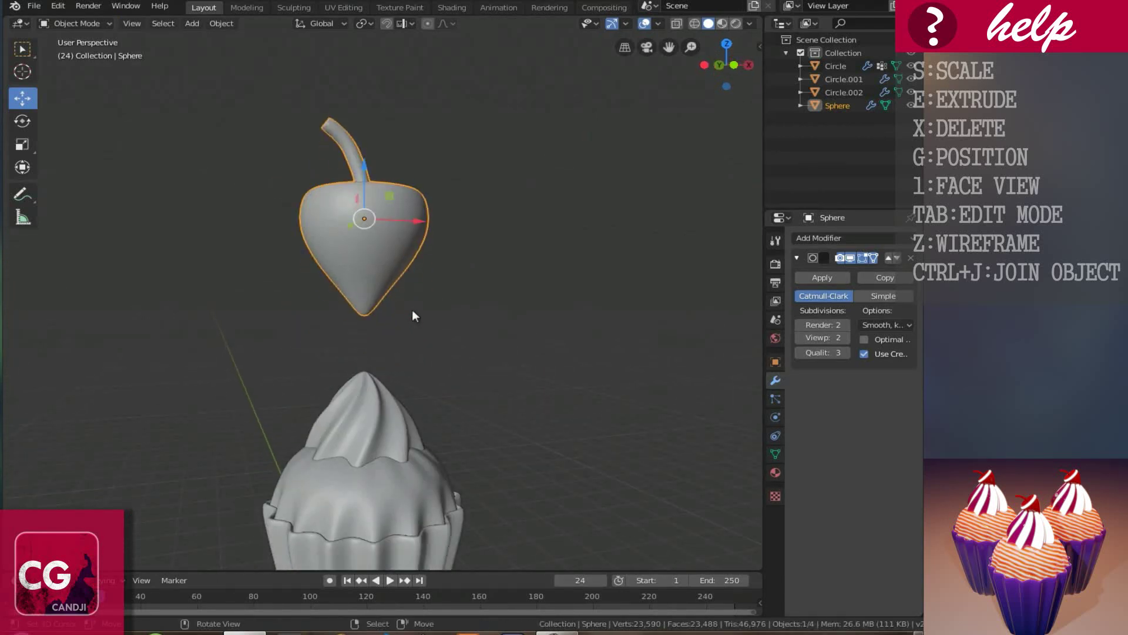
key("KP_1")
middle_click_drag(393, 308, 389, 343, "shift")
key("s")
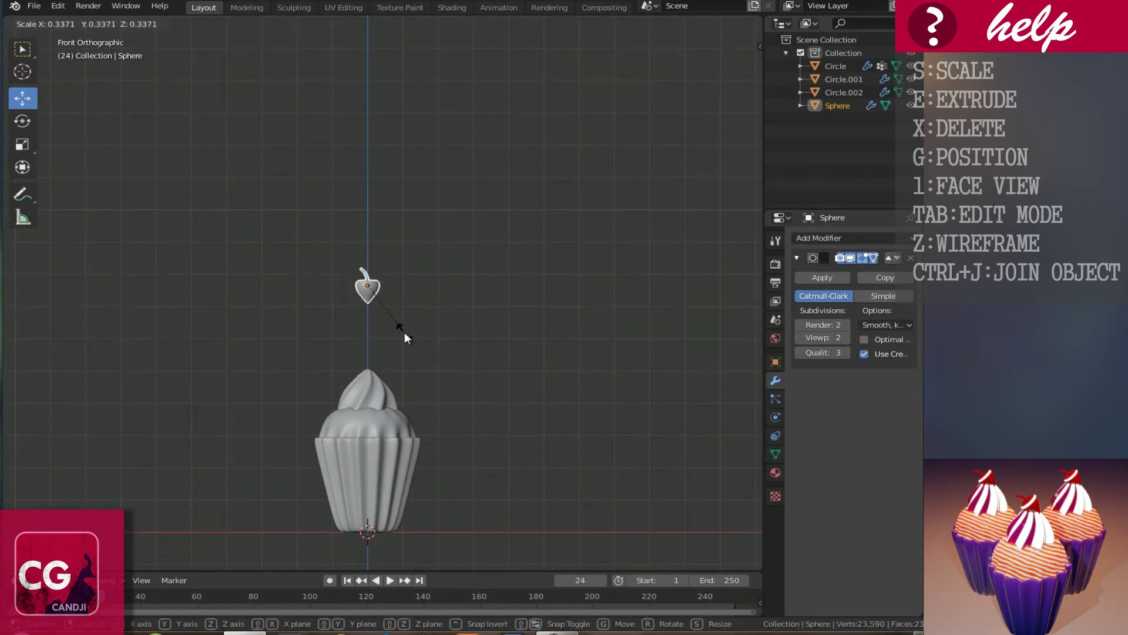
left_click(403, 331)
scroll(344, 268, "up", 4)
left_click_drag(351, 245, 352, 343)
Rotate the cherry -28.8° about Y and lower it 0.439 m along Z onto the frosting's tip
middle_click_drag(353, 343, 512, 340, "shift")
scroll(513, 340, "up", 2)
scroll(512, 340, "right", 5, "ctrl")
key("r")
key("y")
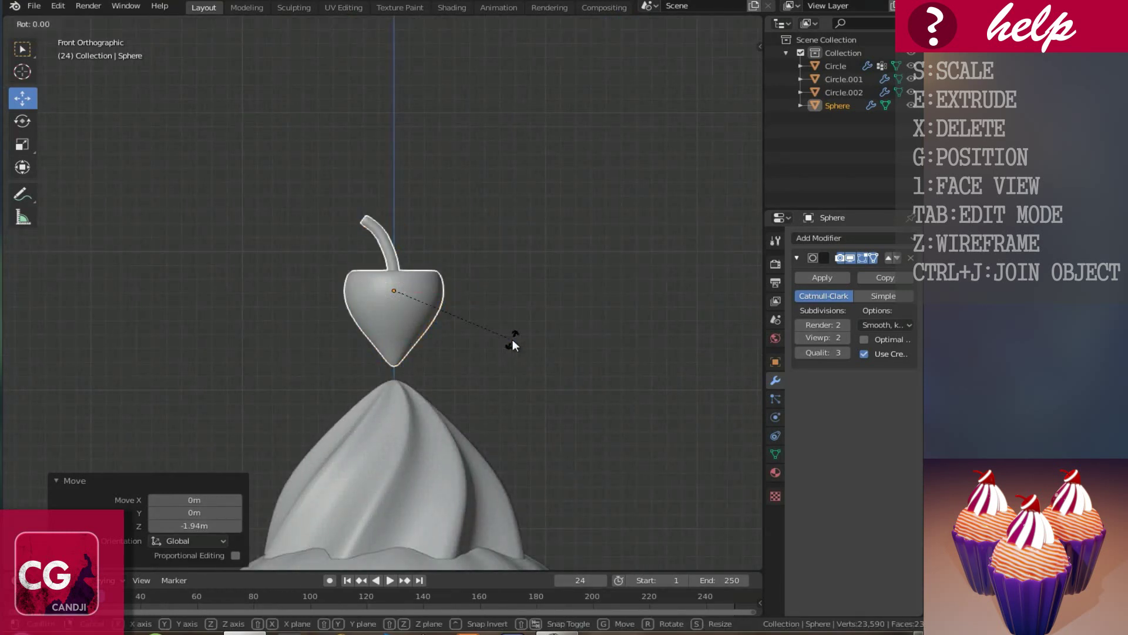
left_click(570, 277)
scroll(506, 311, "up", 2)
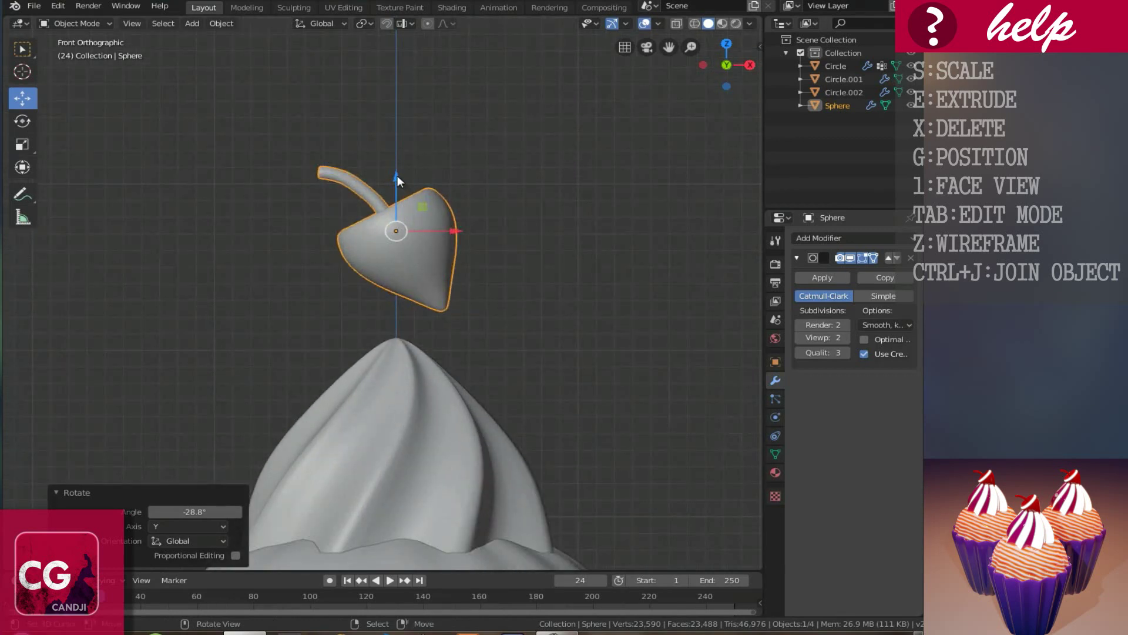
key("g")
key("z")
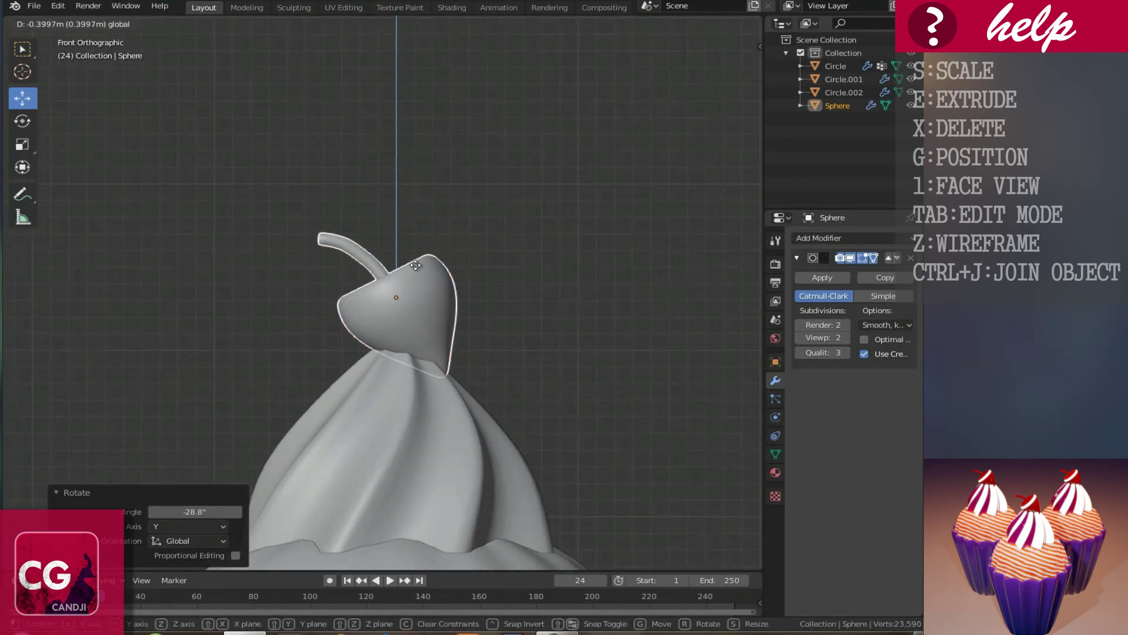
left_click(440, 416)
Rotate the cherry another -11.5° about Y and lower it slightly so it rests on the frosting
key("r")
key("y")
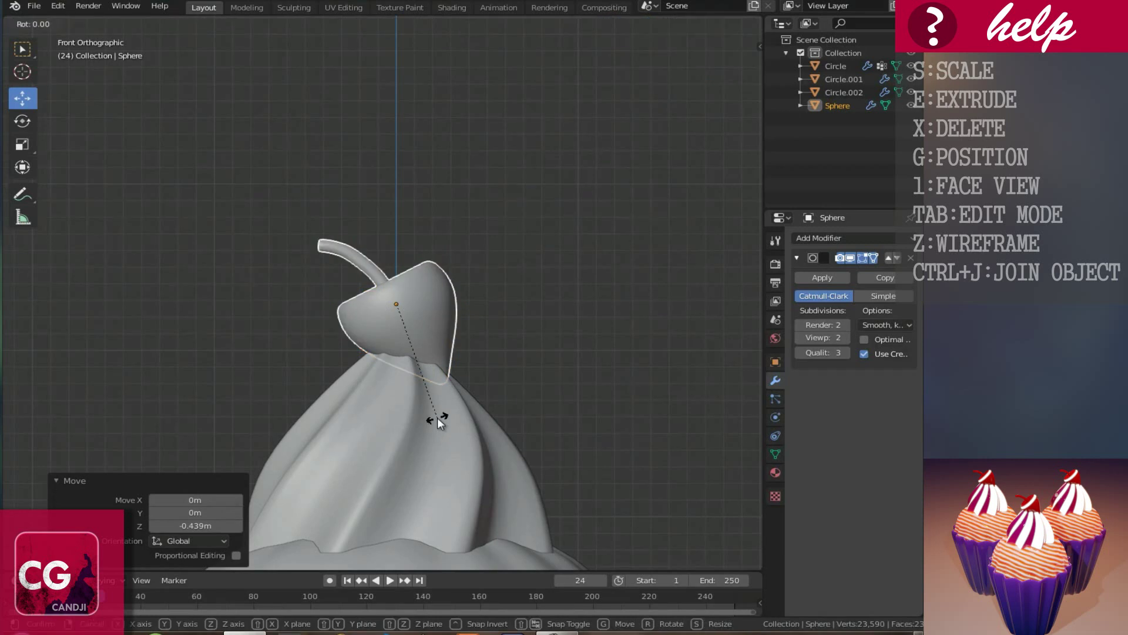
left_click(464, 413)
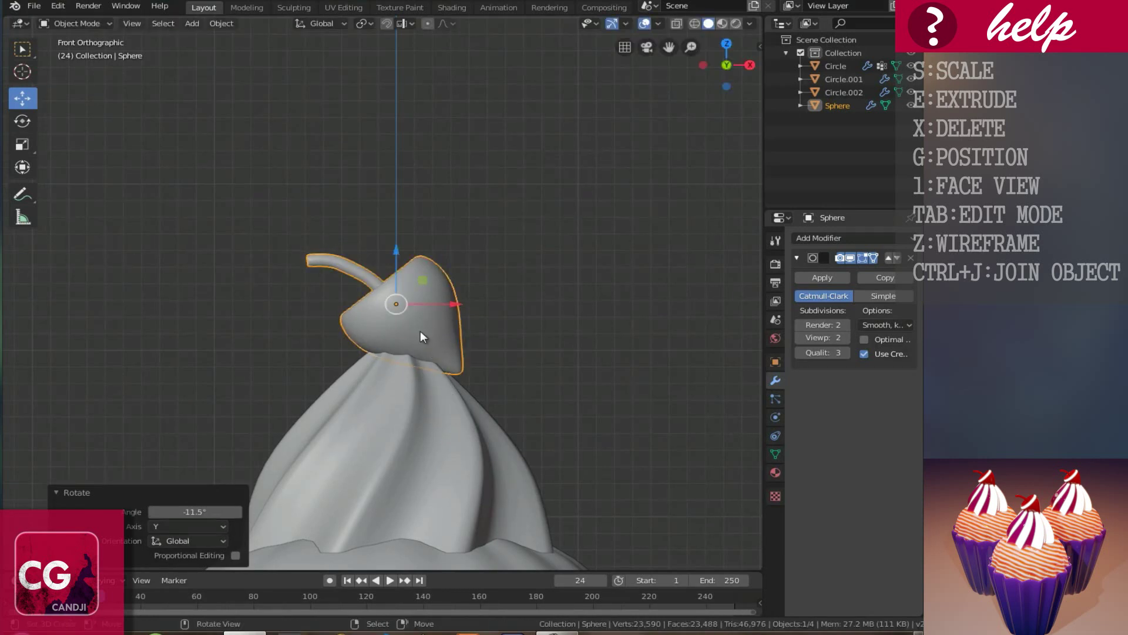
left_click_drag(394, 254, 392, 268)
Examine the assembled cupcake from the front and at an angle, selecting the wrapper, frosting and cake top in turn
scroll(435, 459, "down", 2)
left_click(423, 421)
scroll(423, 420, "down", 1)
left_click(450, 533)
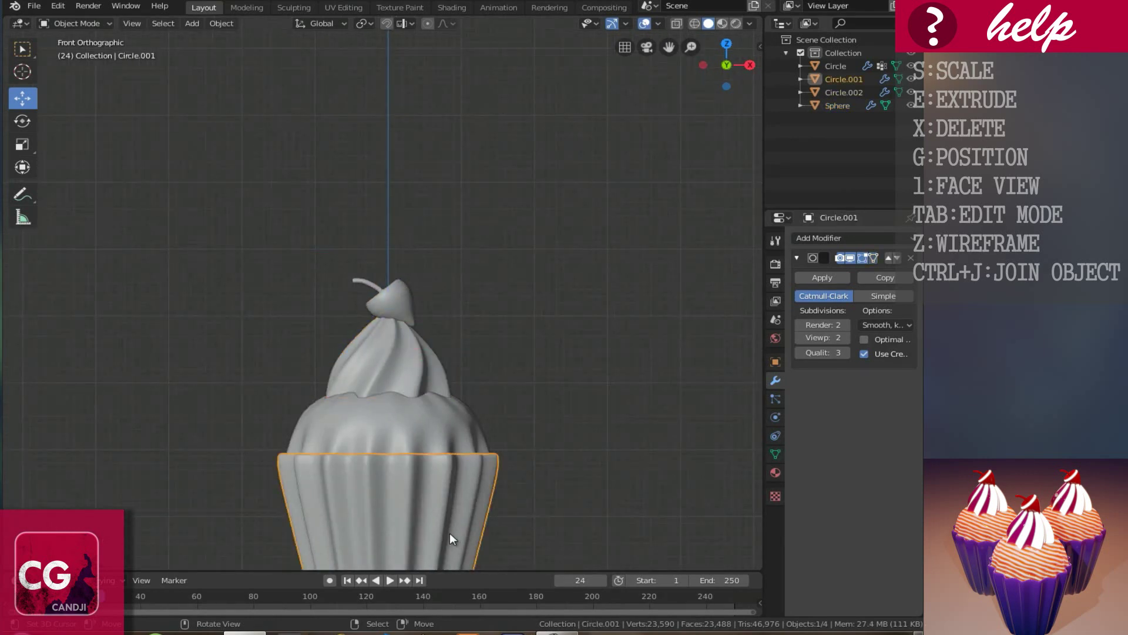
left_click_drag(449, 532, 398, 428)
scroll(398, 428, "down", 2)
middle_click_drag(406, 413, 374, 336)
left_click(430, 389)
scroll(420, 397, "up", 2)
left_click(396, 305)
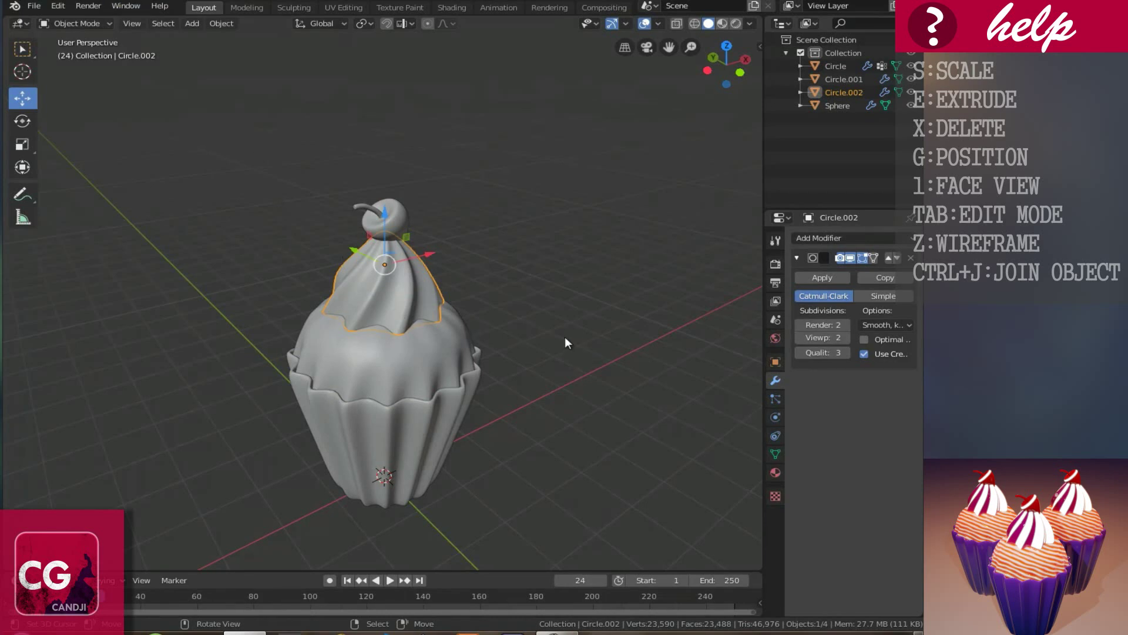
scroll(482, 372, "up", 1)
middle_click_drag(482, 373, 351, 283)
left_click(427, 385)
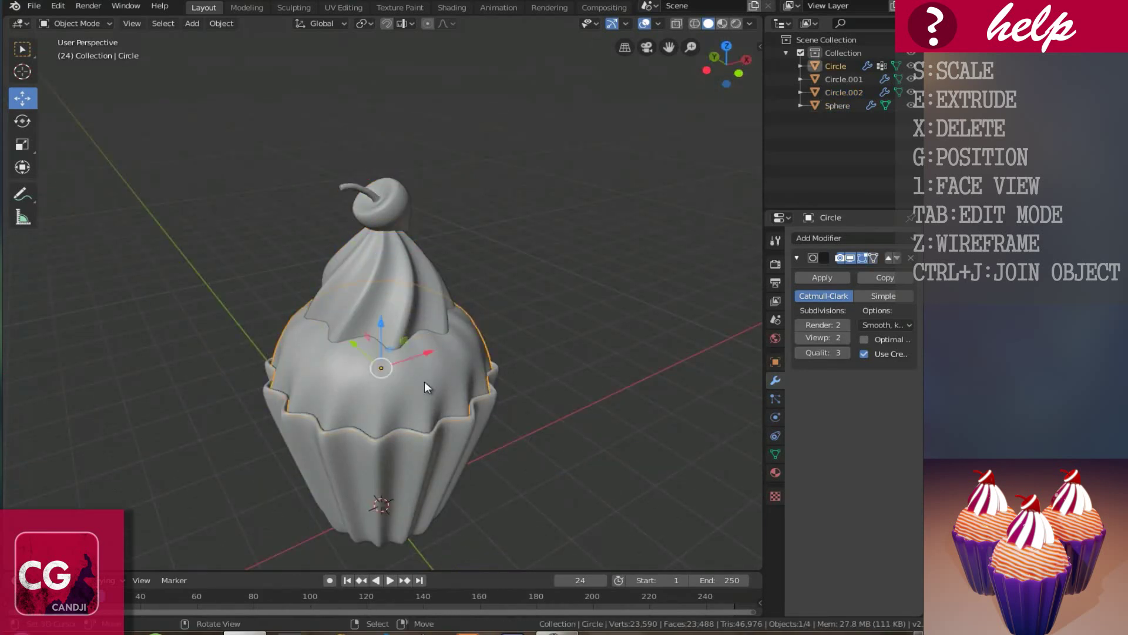